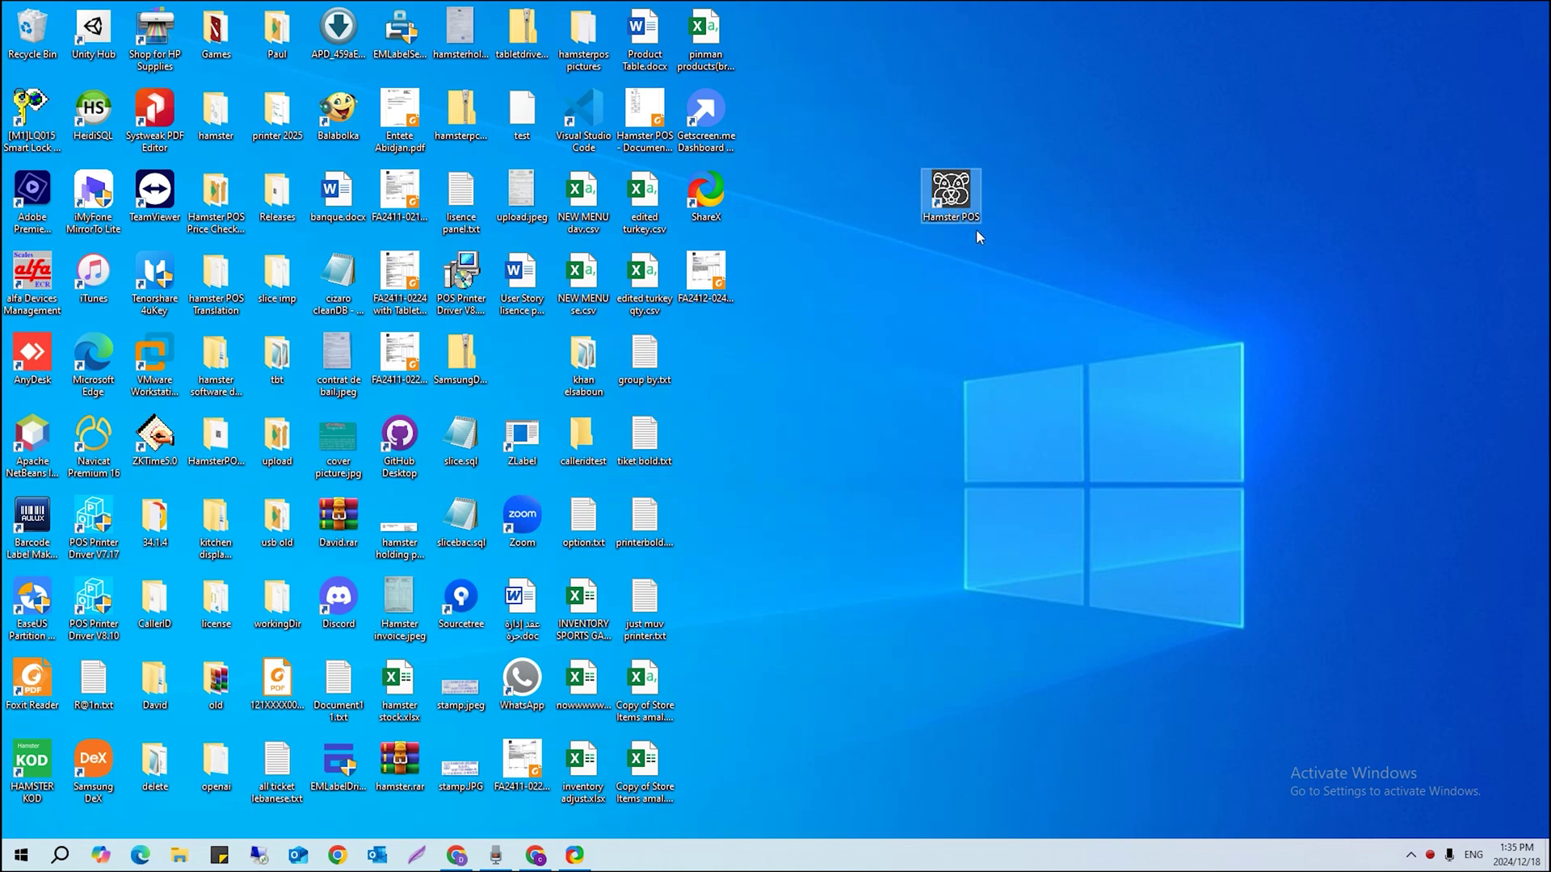
Launch Hamster POS on the 0 - Main DB database and sign in with the staff PIN
{"action": "double_click", "coordinate": [965, 198]}
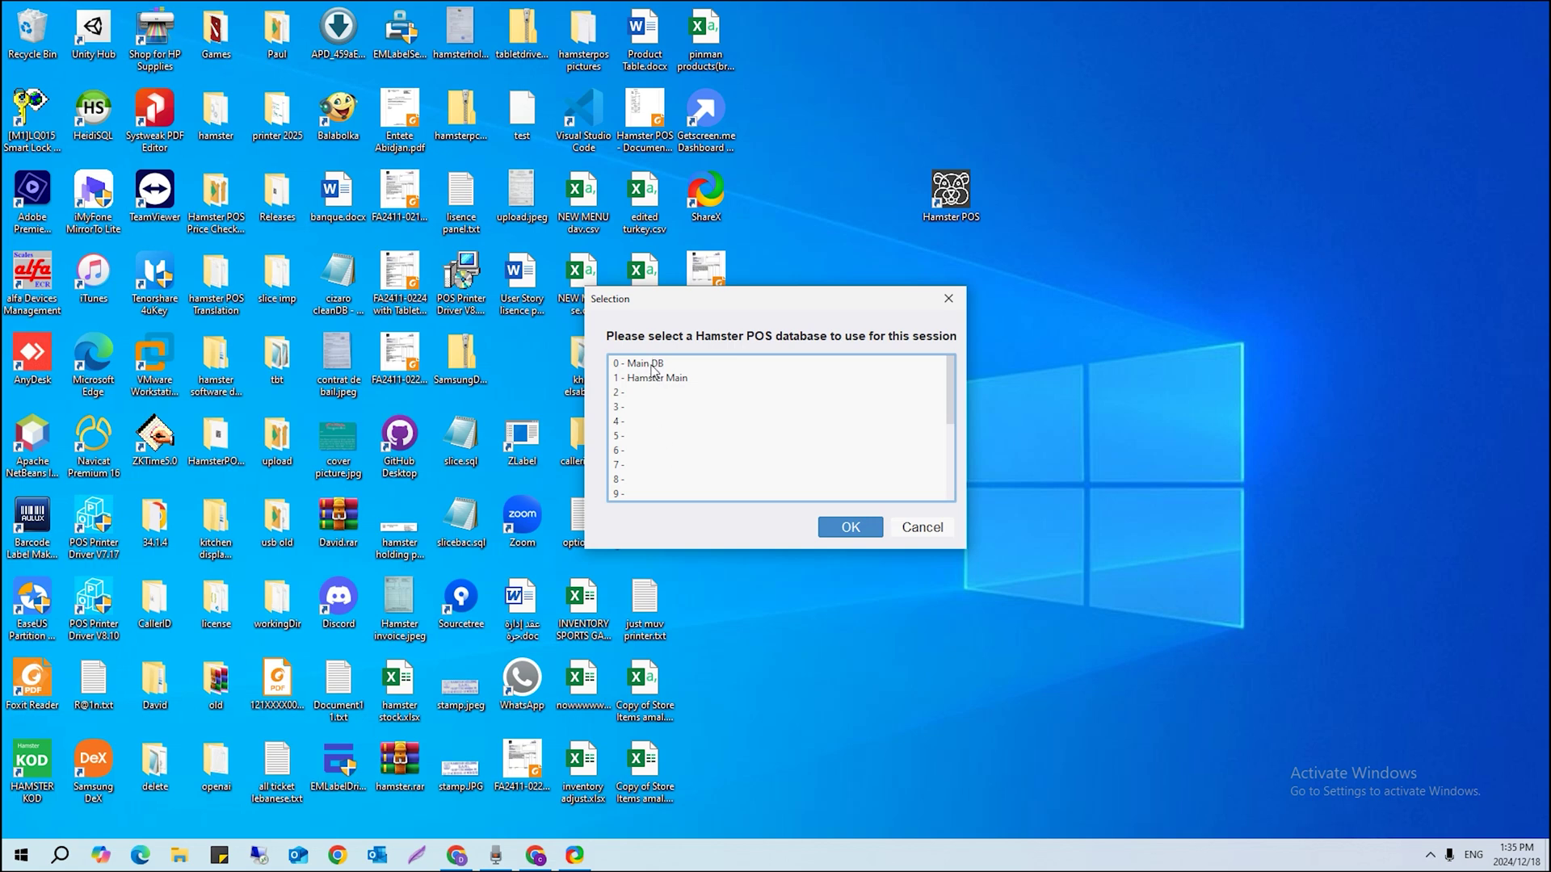
{"action": "left_click", "coordinate": [653, 365]}
{"action": "left_click", "coordinate": [840, 526]}
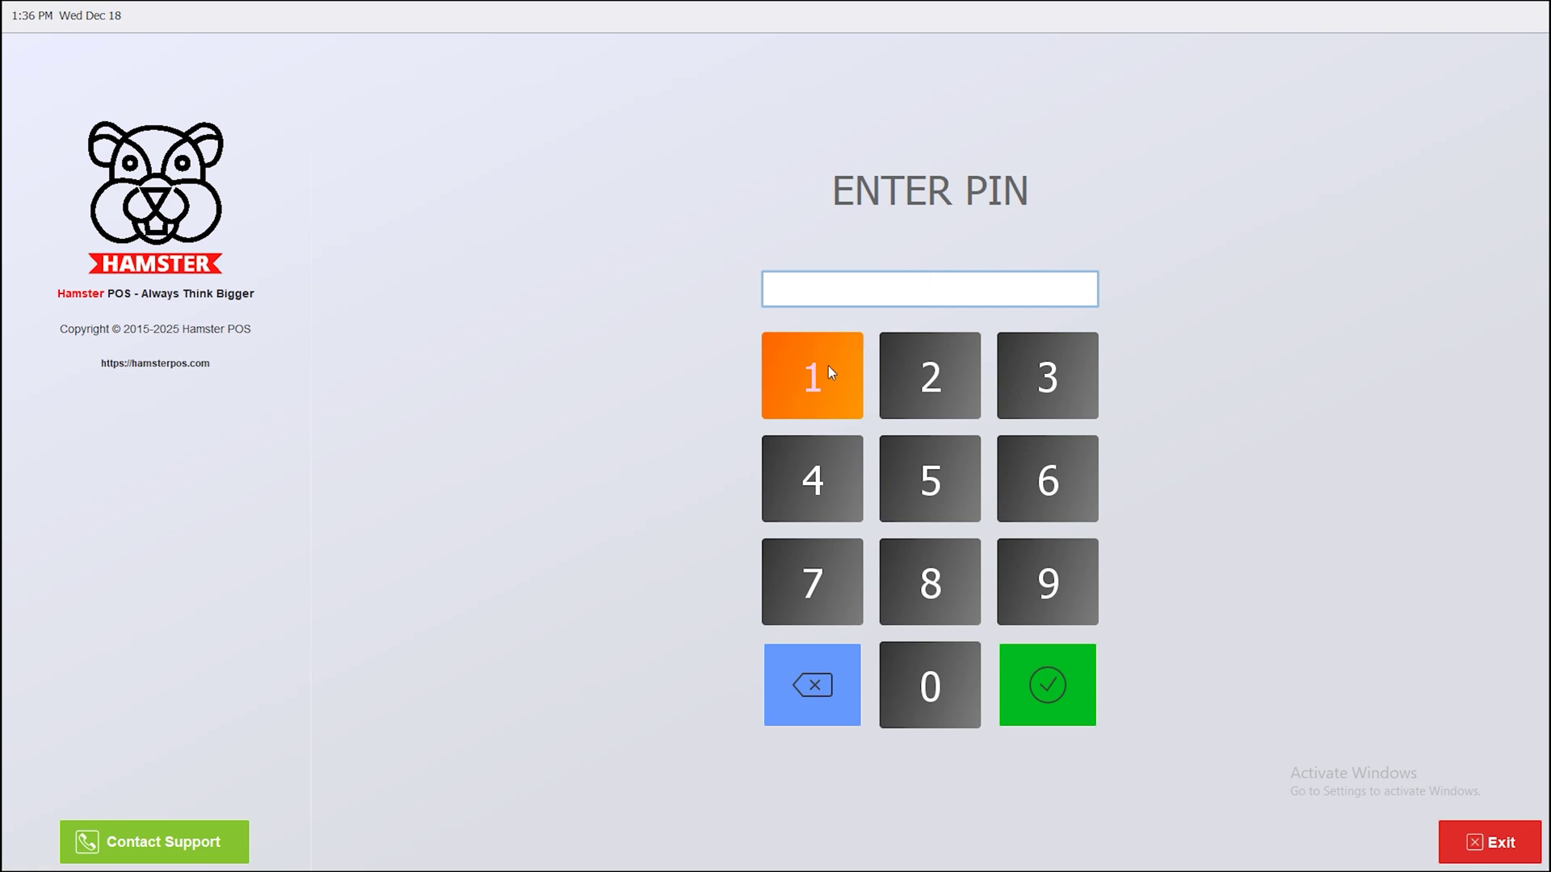
{"action": "type", "text": "123456"}
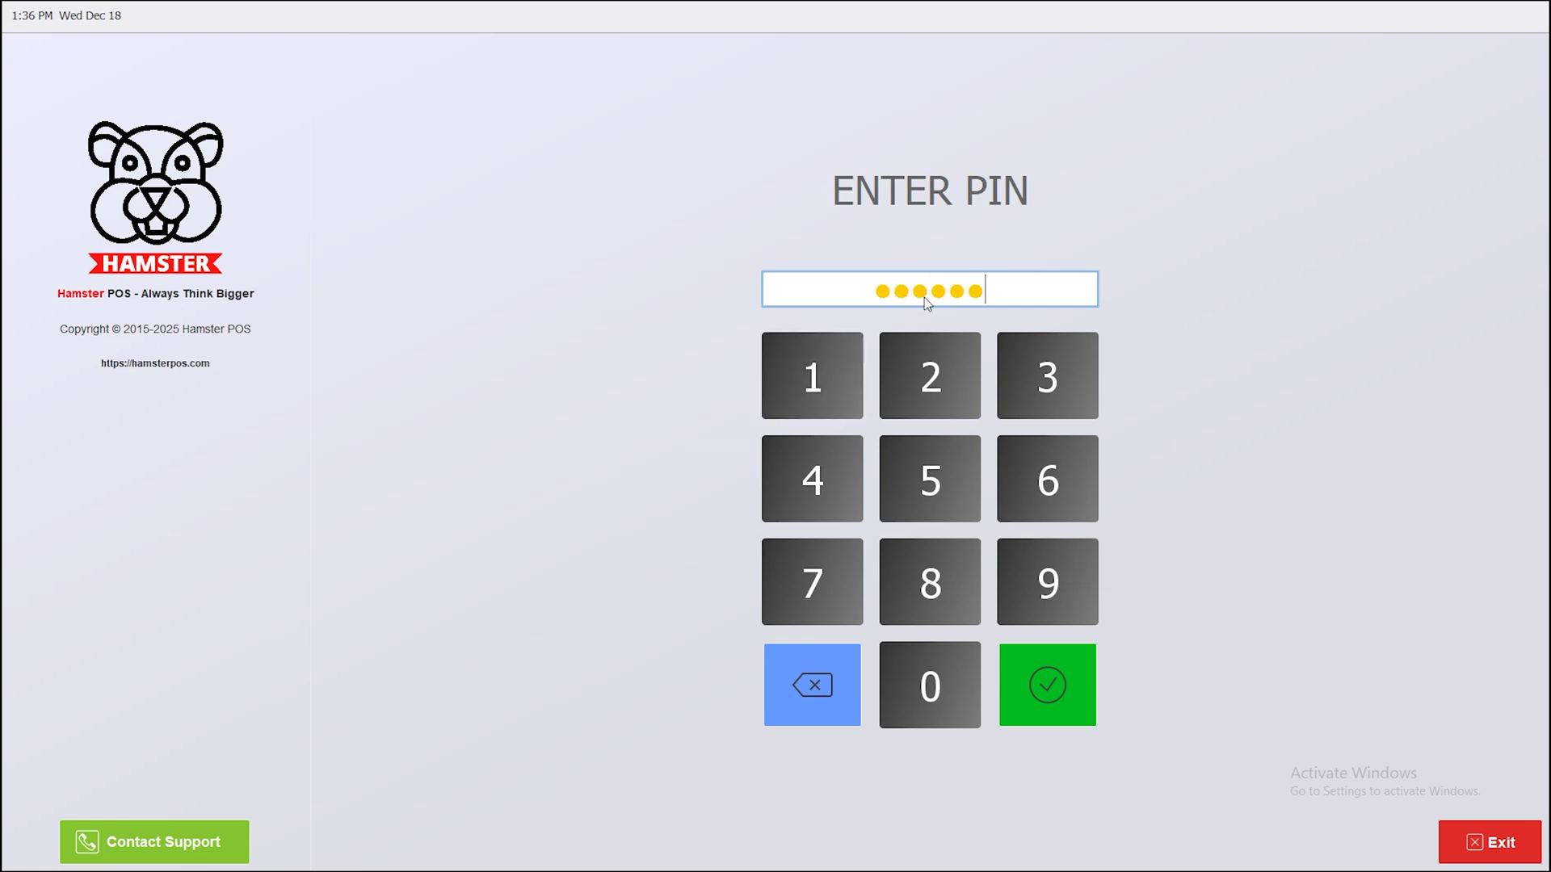
{"action": "key", "text": "Return"}
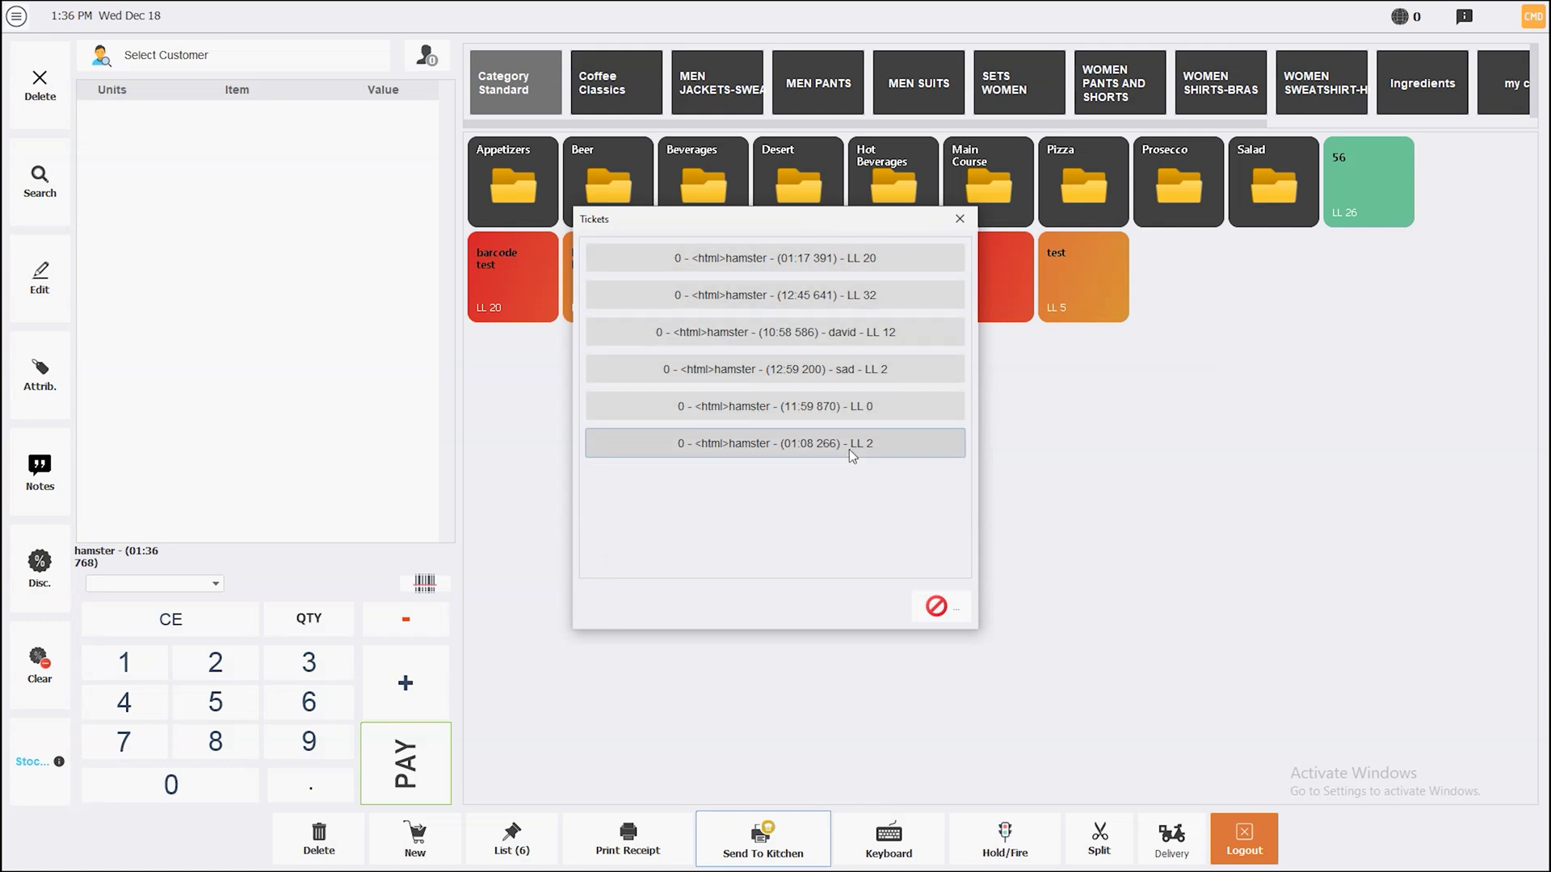
Hold a Focaccia Free order as a saved ticket and start a new empty ticket
{"action": "left_click", "coordinate": [939, 607]}
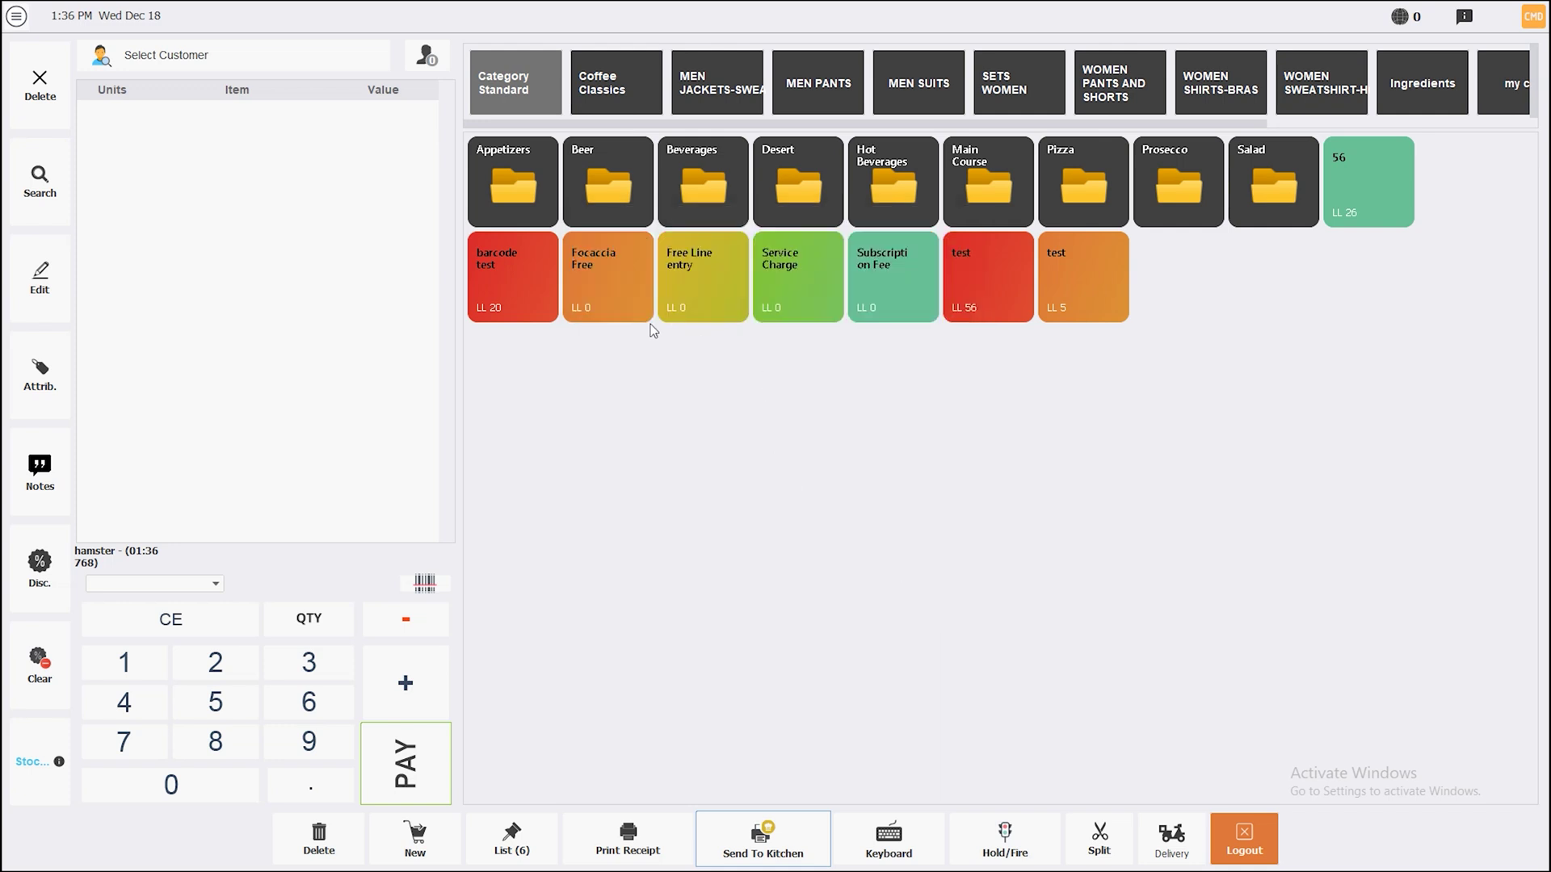
{"action": "left_click", "coordinate": [608, 287]}
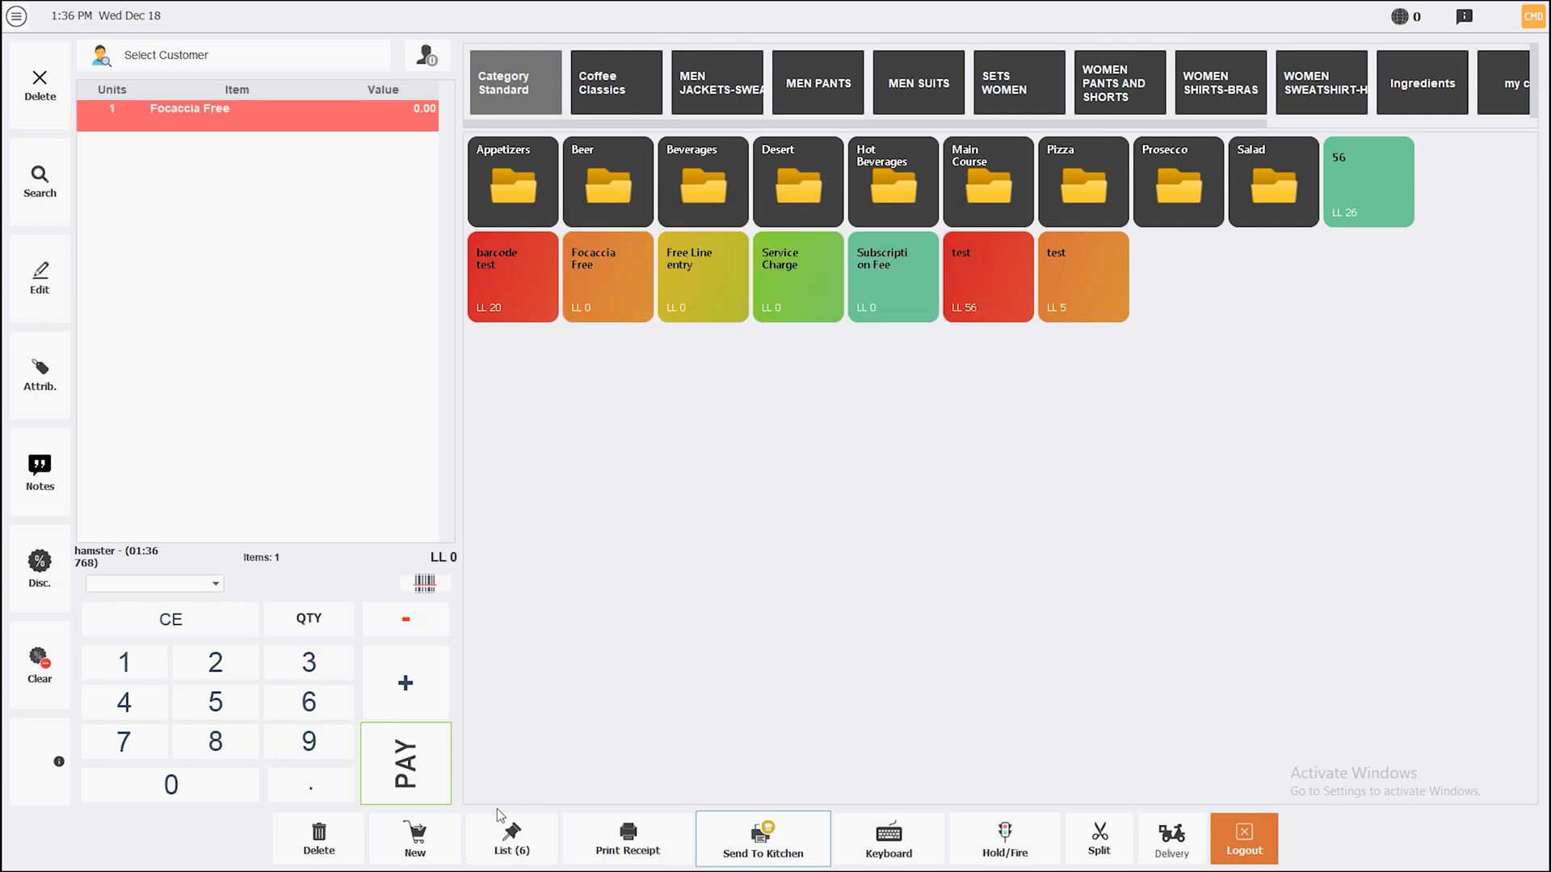
{"action": "left_click", "coordinate": [496, 842]}
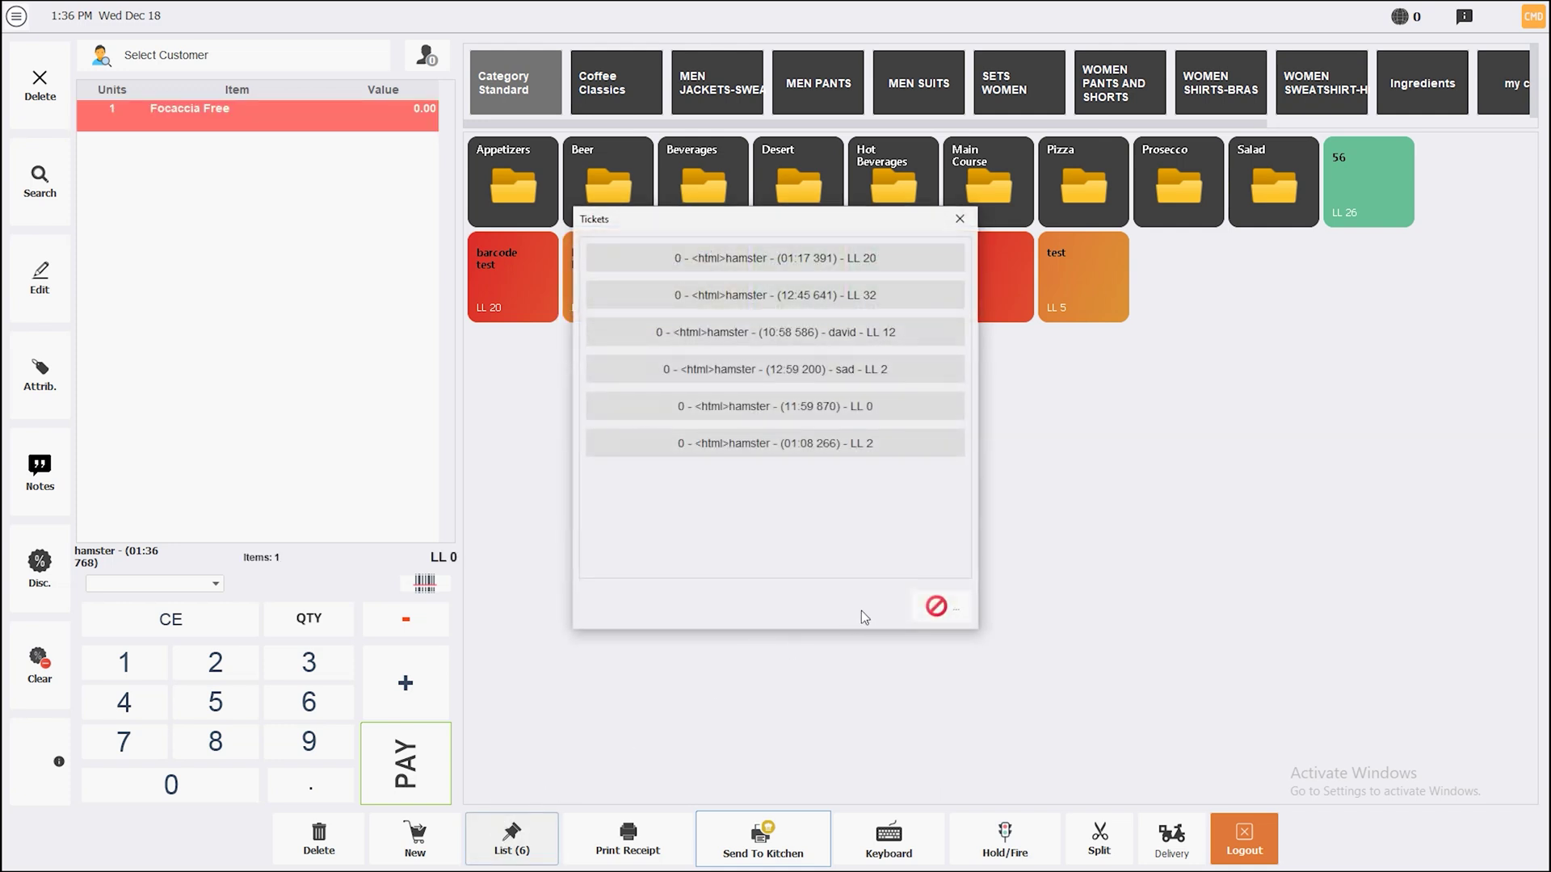
{"action": "left_click", "coordinate": [937, 607]}
{"action": "left_click", "coordinate": [415, 844]}
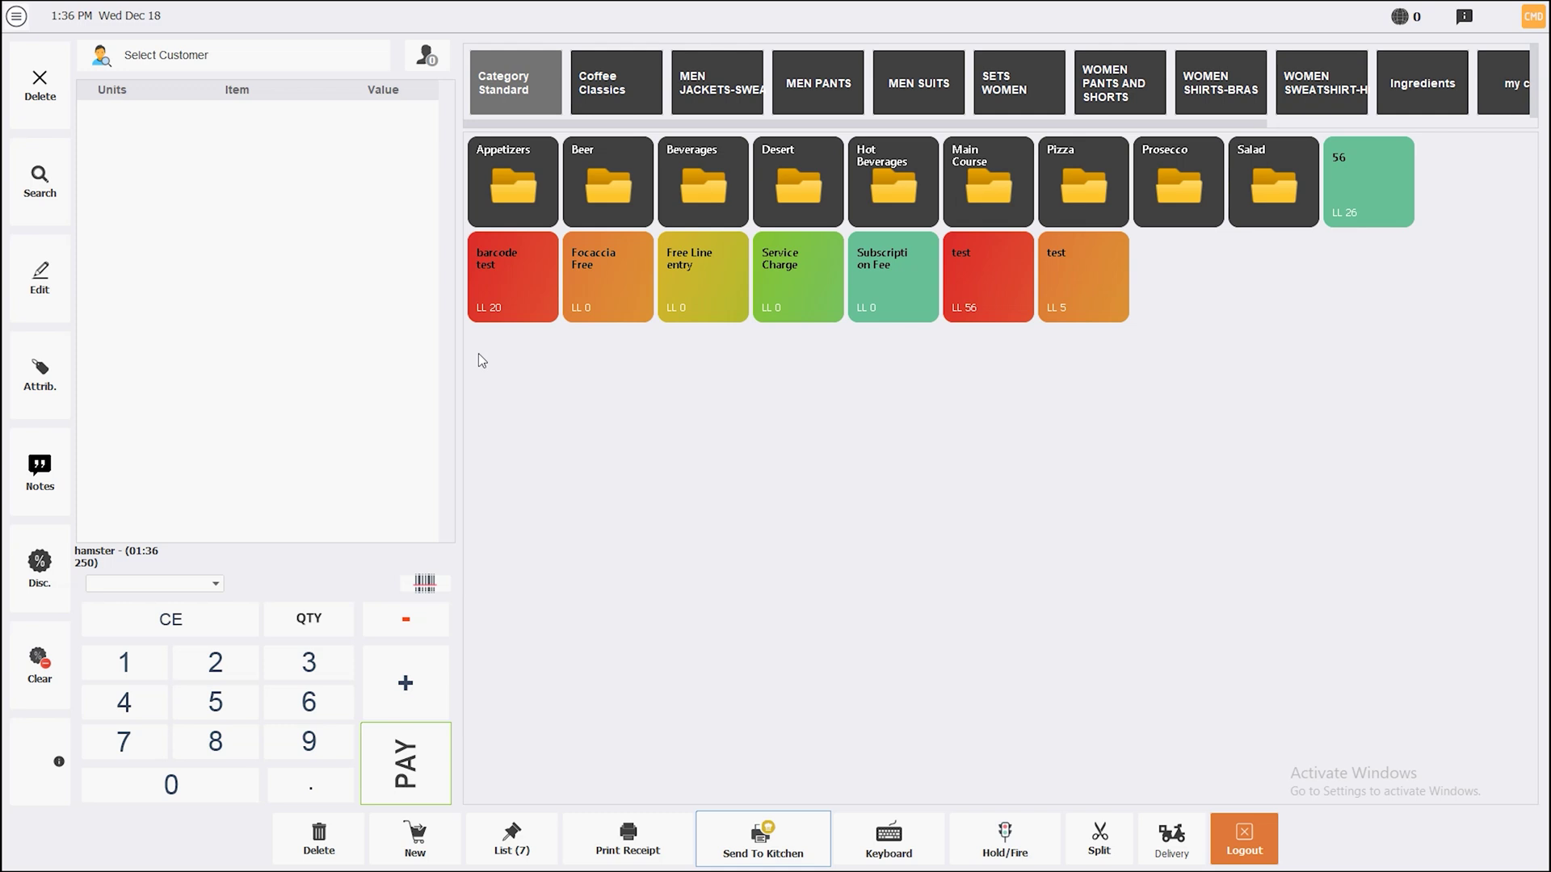
{"action": "left_click", "coordinate": [17, 16]}
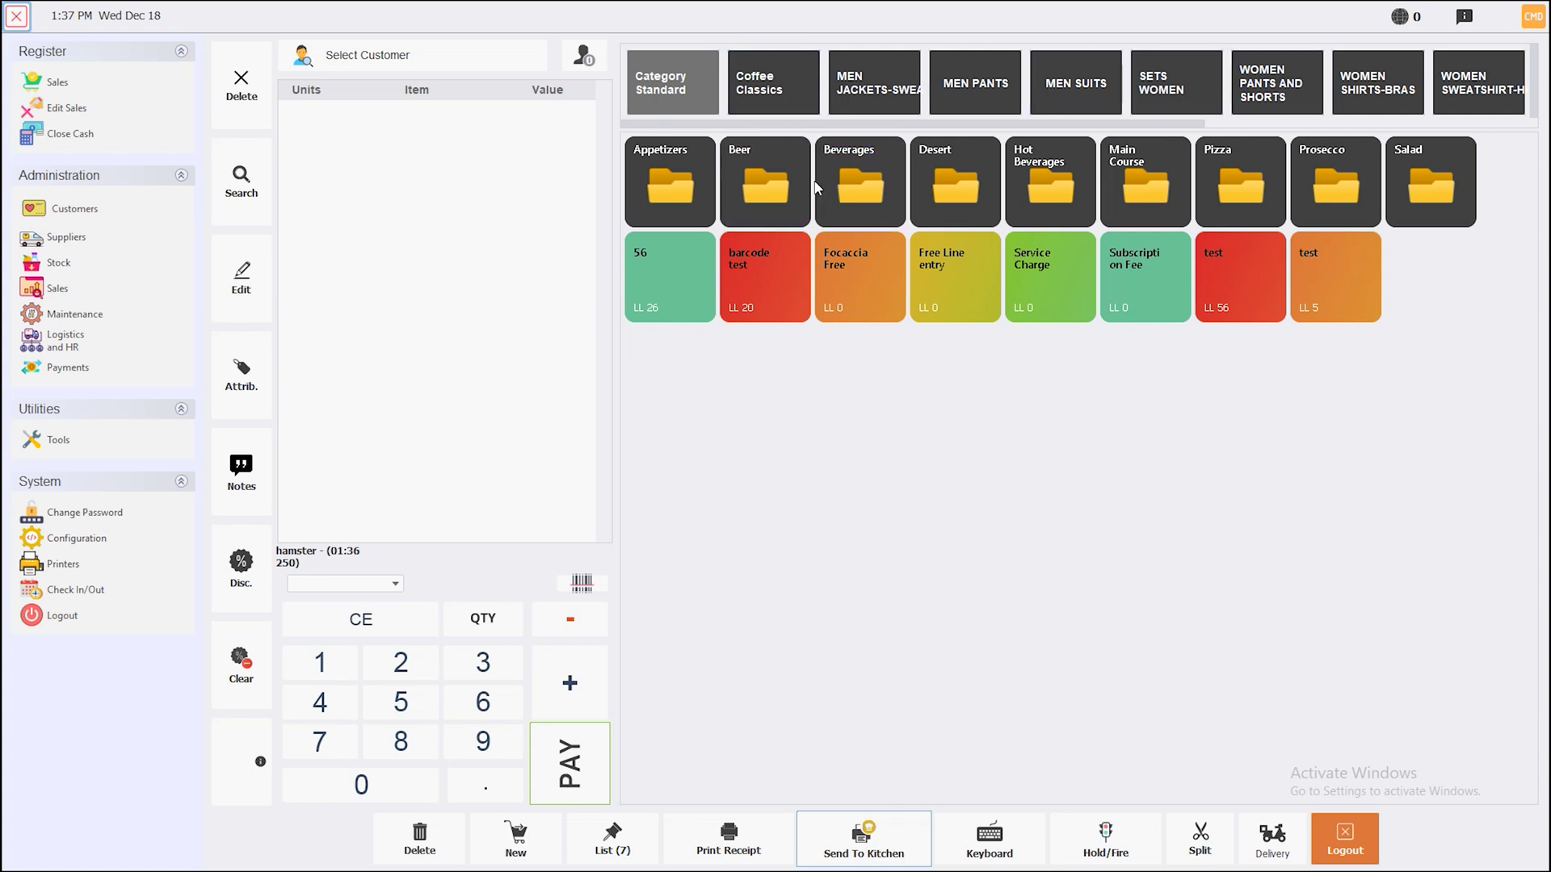
Delete the blank record from the Customers list
{"action": "left_click", "coordinate": [73, 210]}
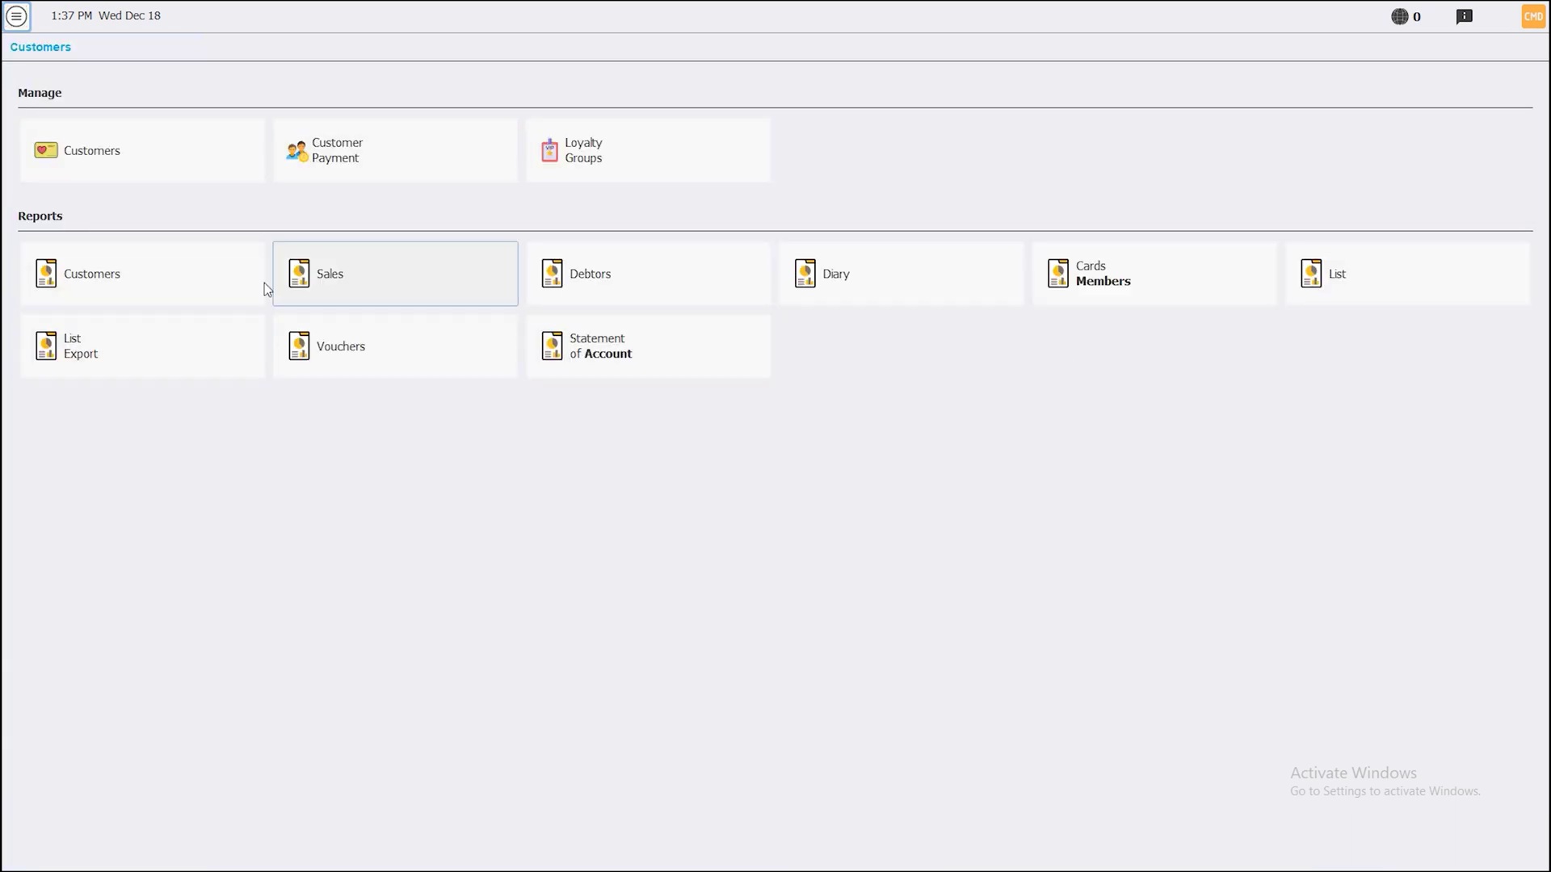
{"action": "left_click", "coordinate": [36, 174]}
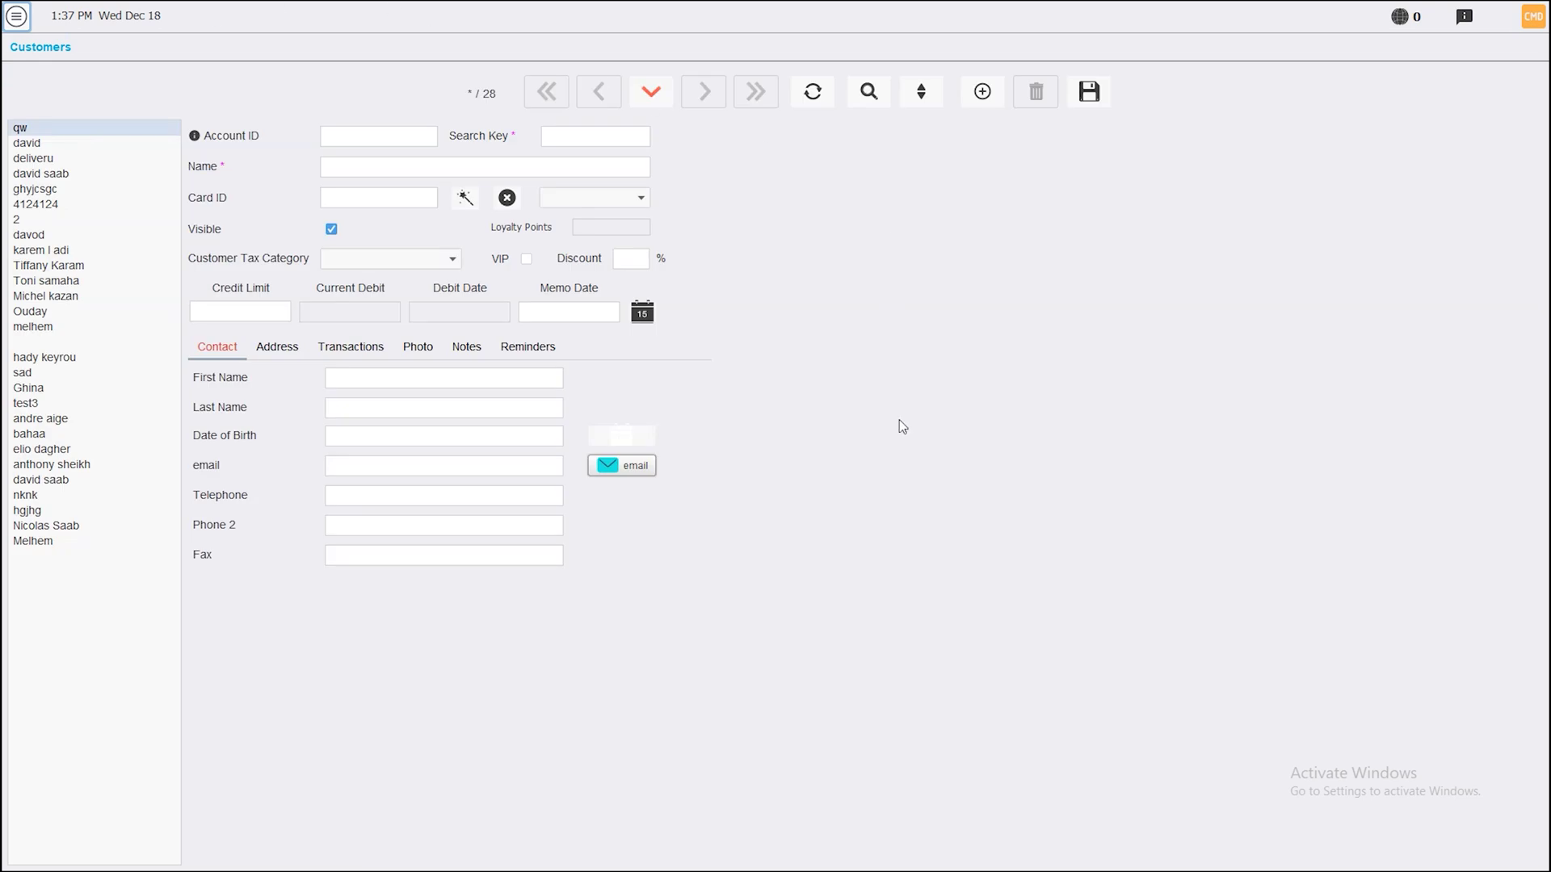
{"action": "left_click", "coordinate": [74, 342]}
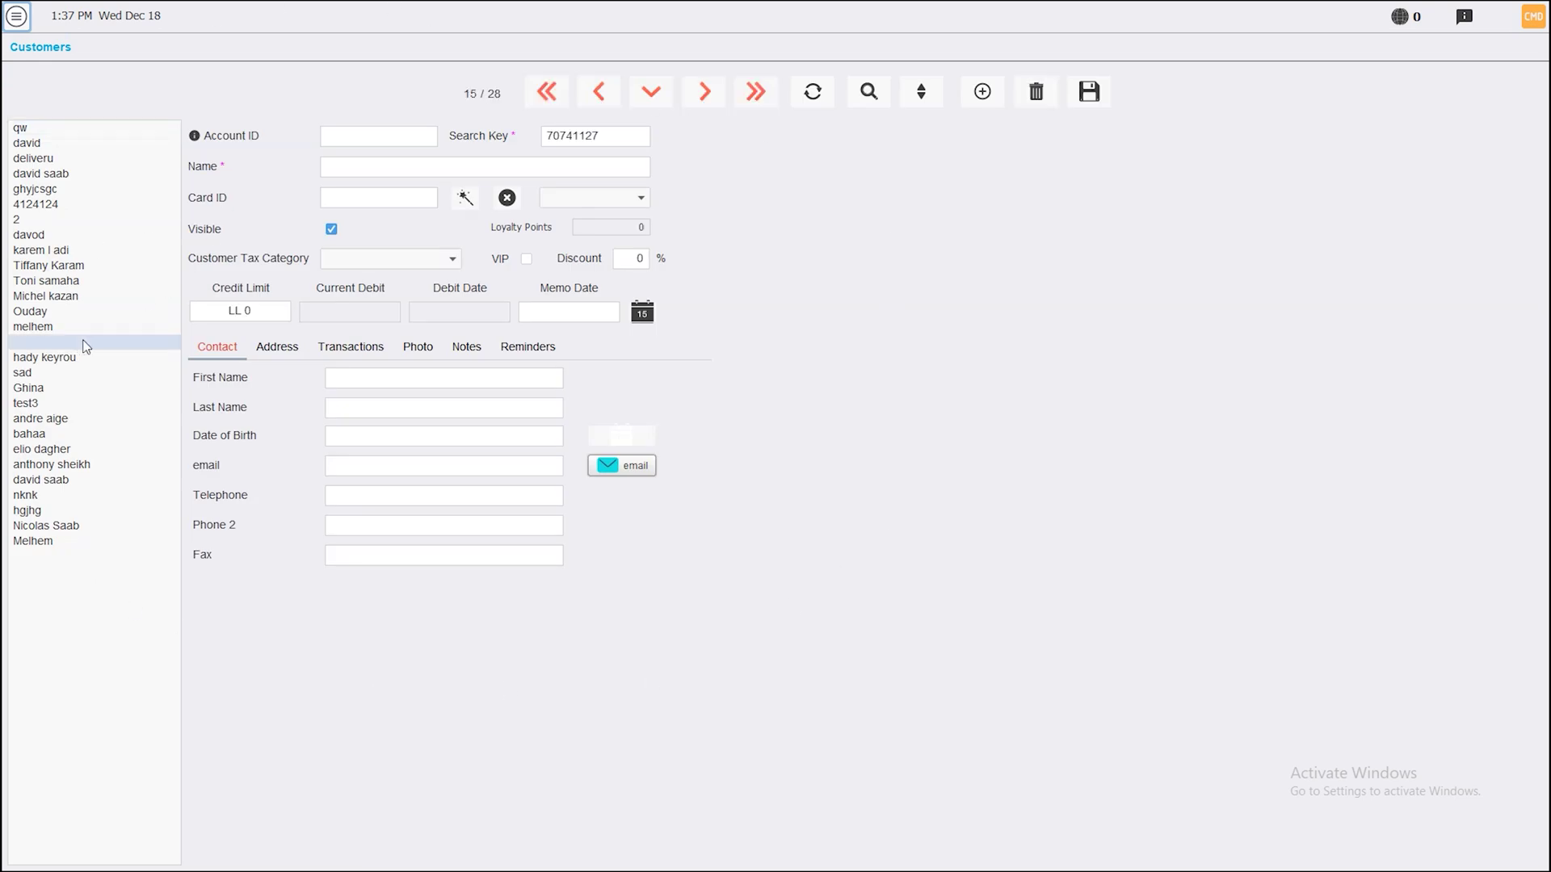
{"action": "left_click", "coordinate": [1036, 91]}
Look over the Suppliers and Stock pages, then go back to Register > Sales
{"action": "left_click", "coordinate": [8, 17]}
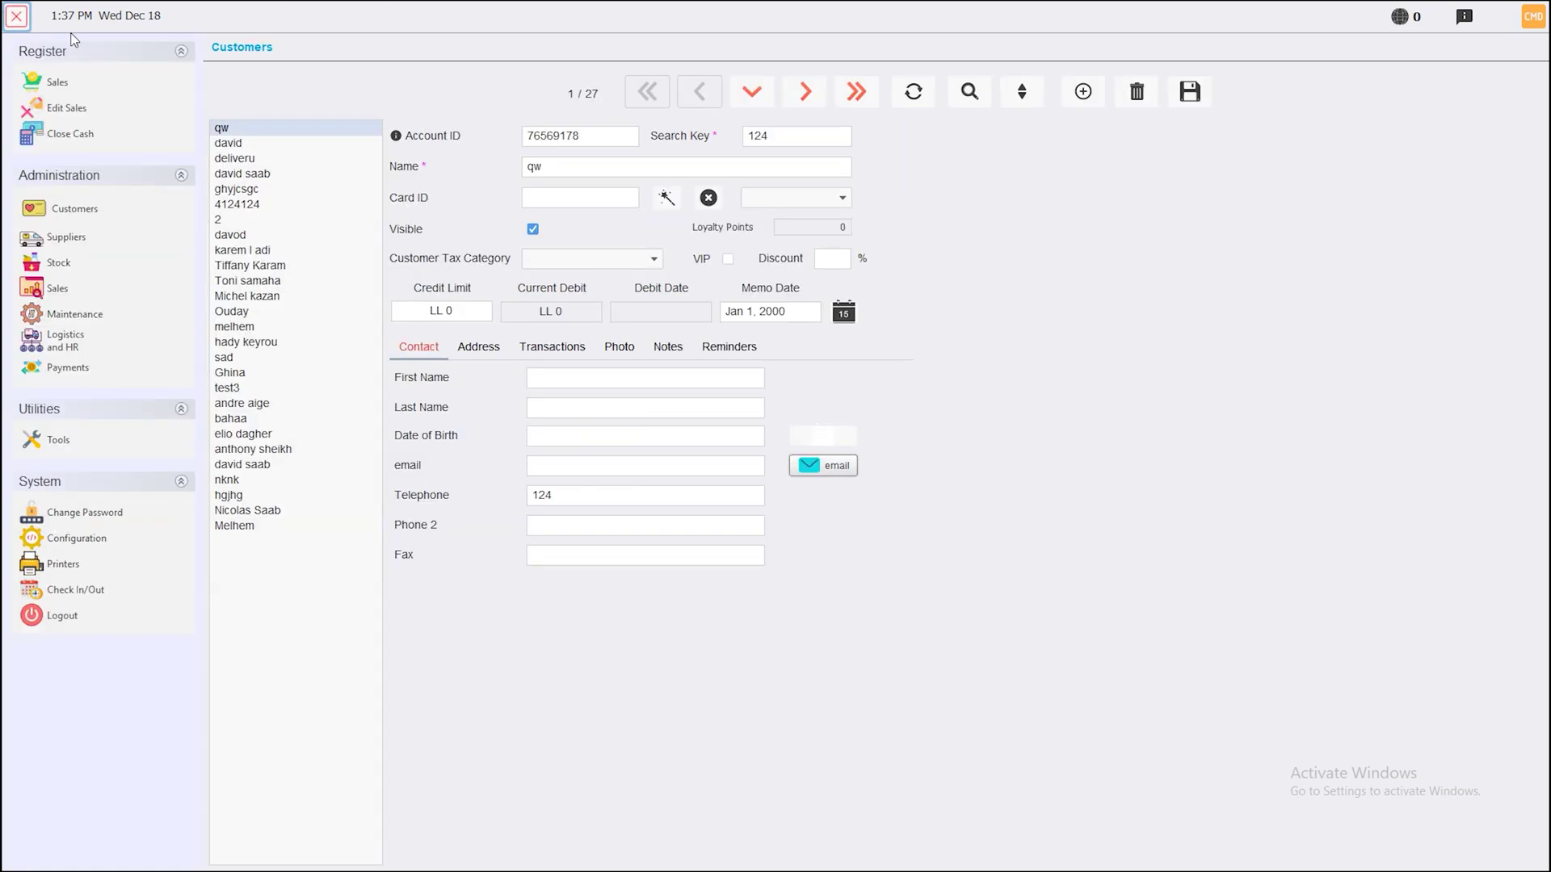
{"action": "left_click", "coordinate": [79, 237]}
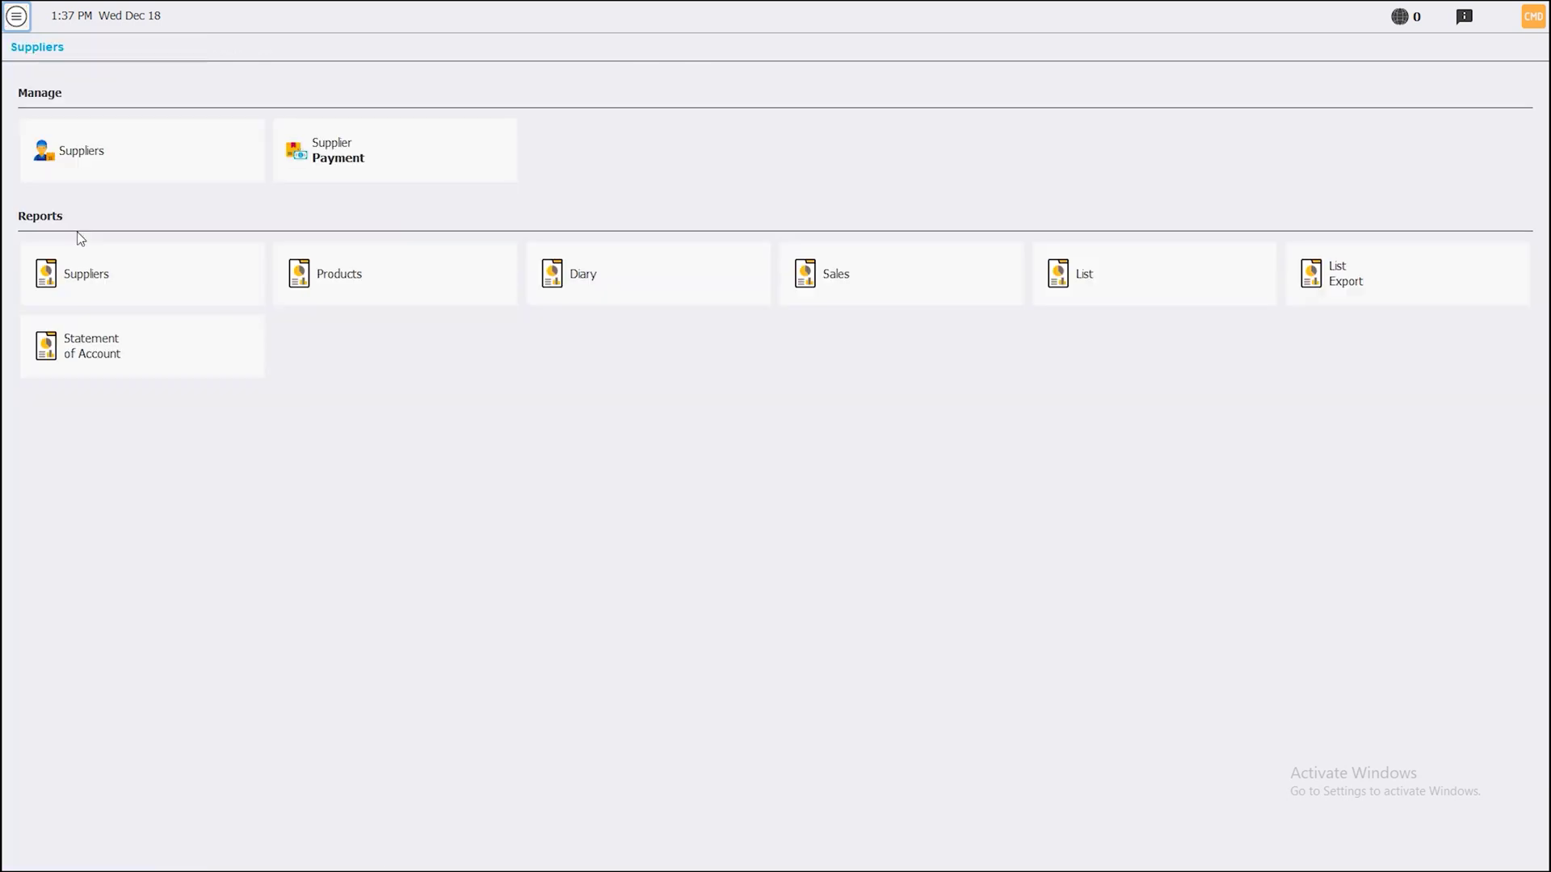
{"action": "left_click", "coordinate": [7, 18]}
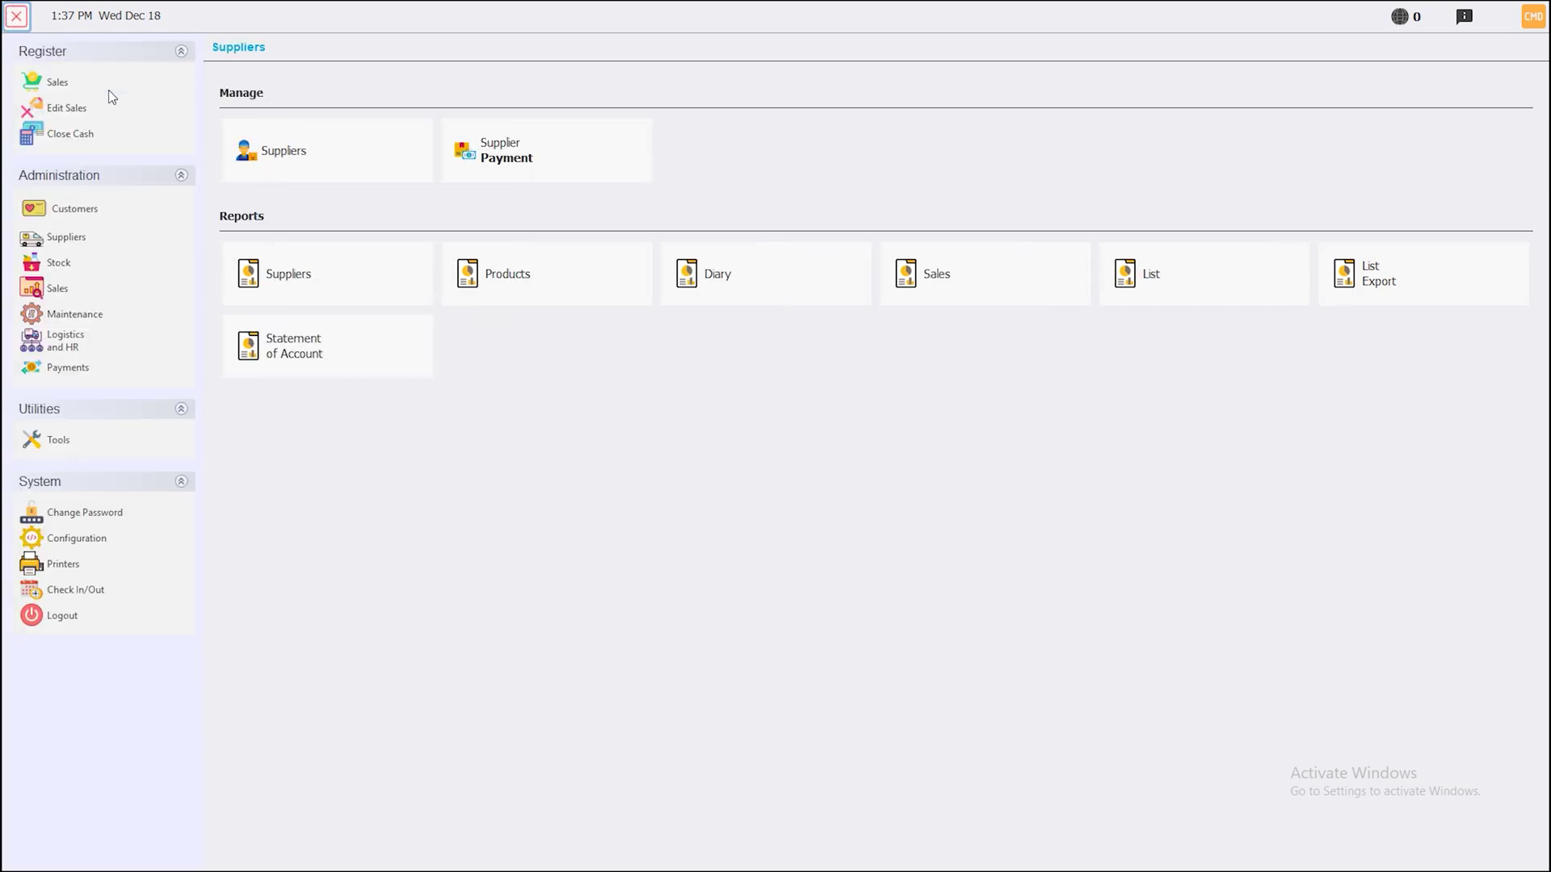
{"action": "left_click", "coordinate": [58, 270]}
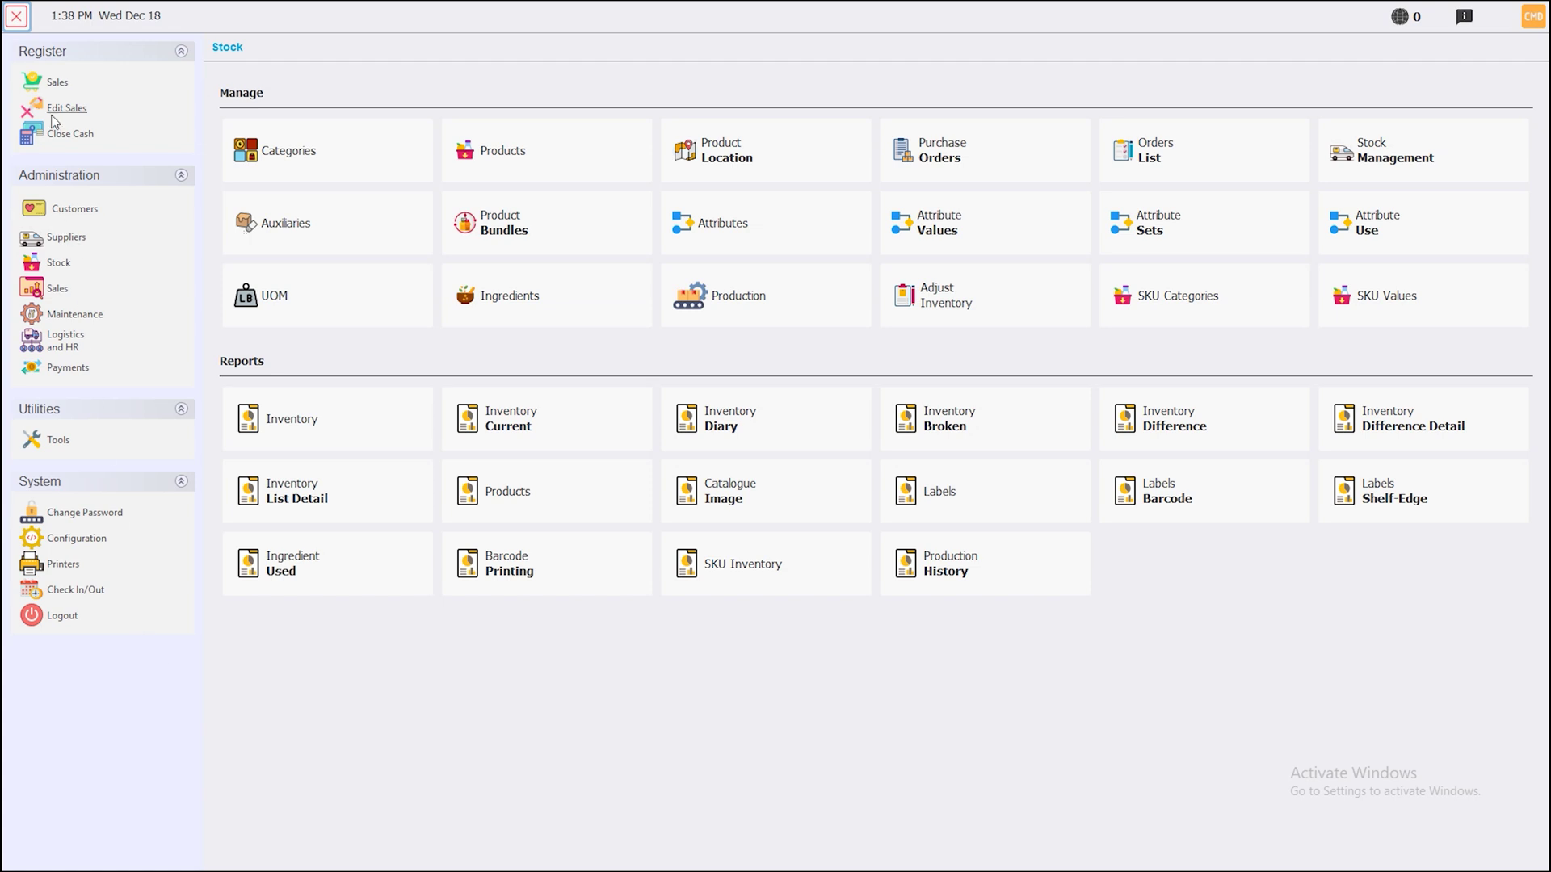
{"action": "left_click", "coordinate": [52, 84]}
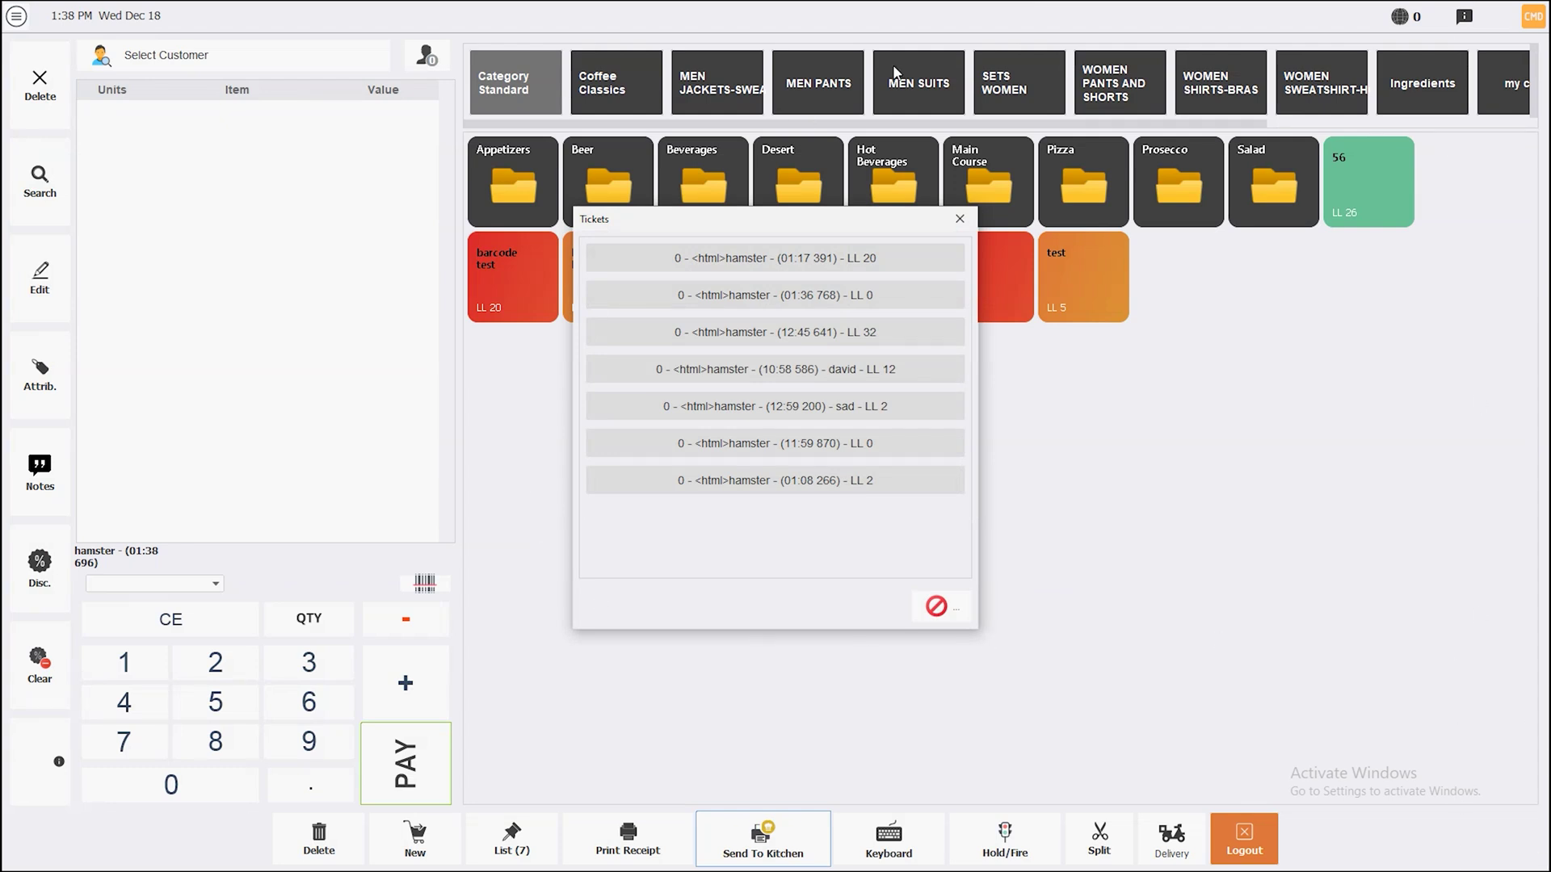
Browse the Coffee Classics, Appetizers and Beer product categories
{"action": "left_click", "coordinate": [938, 608]}
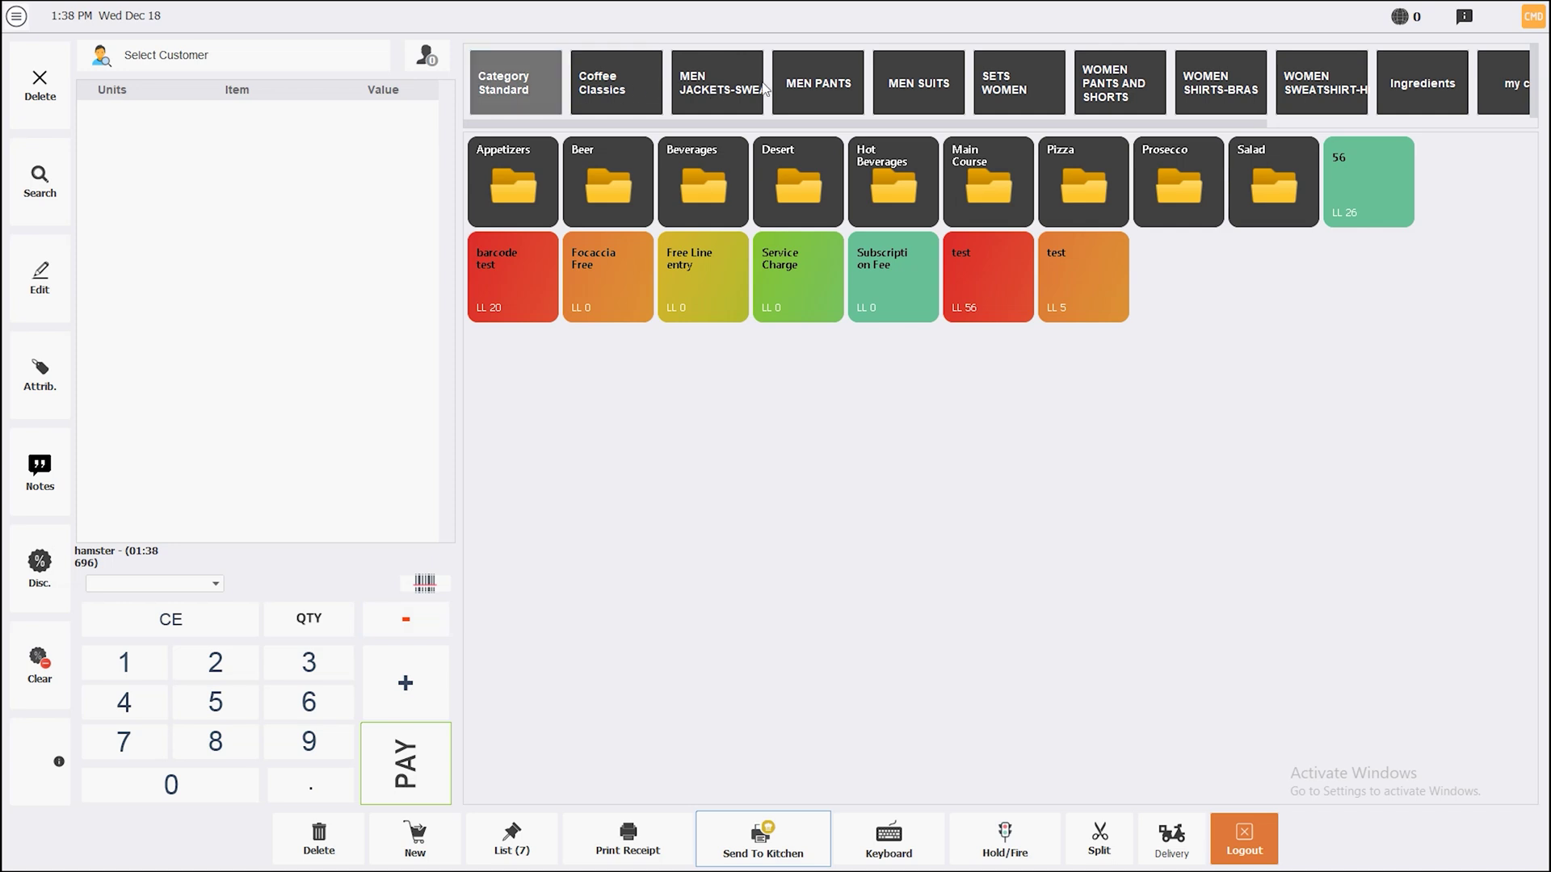
{"action": "left_click", "coordinate": [601, 91]}
{"action": "left_click", "coordinate": [514, 84]}
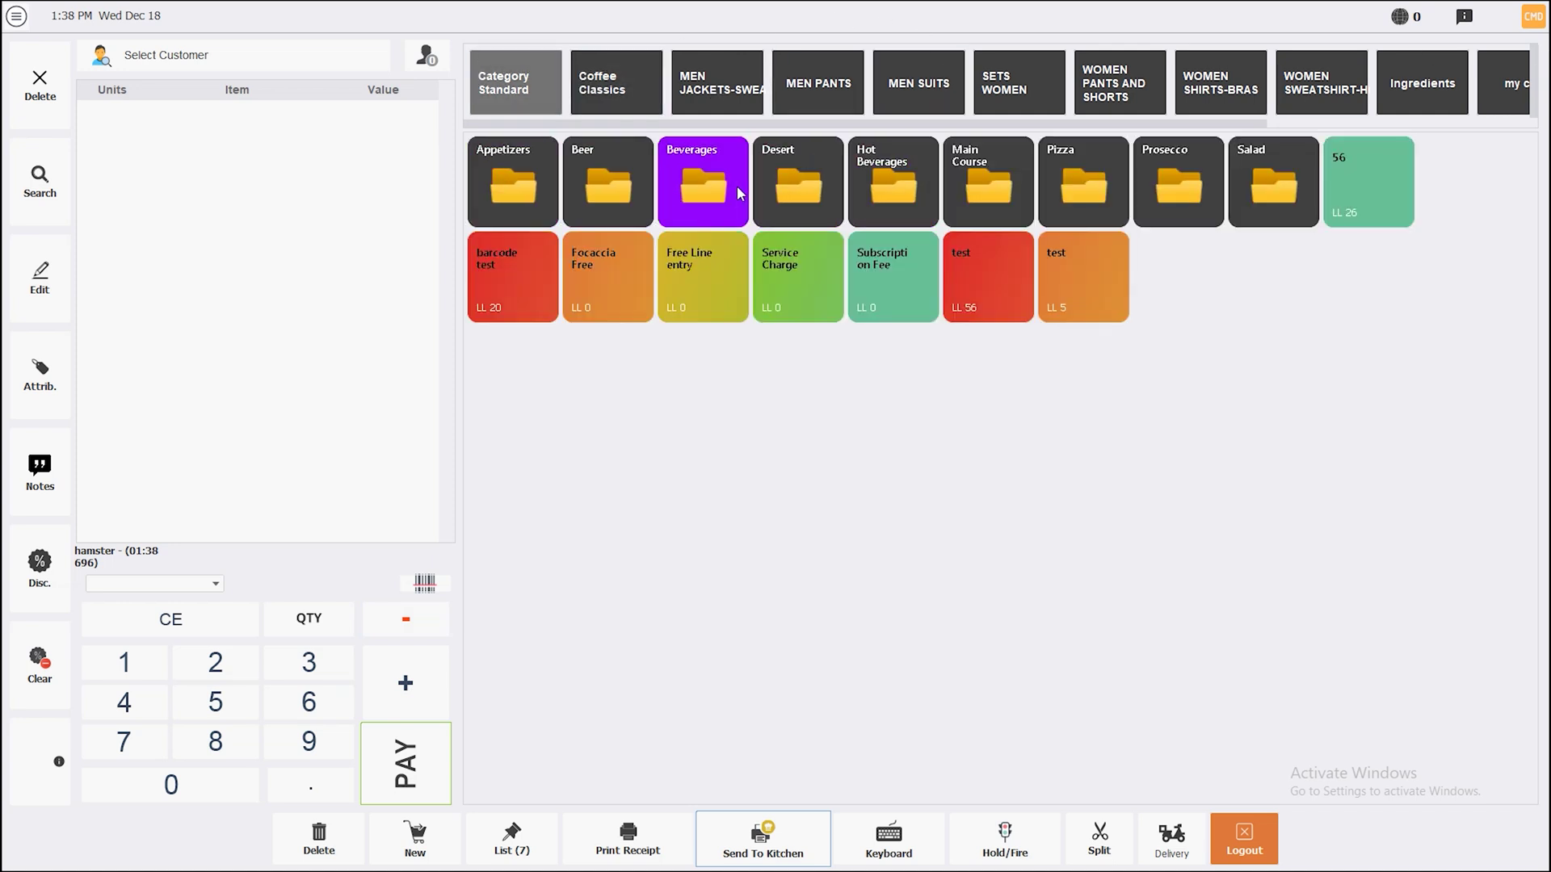
{"action": "left_click", "coordinate": [513, 184]}
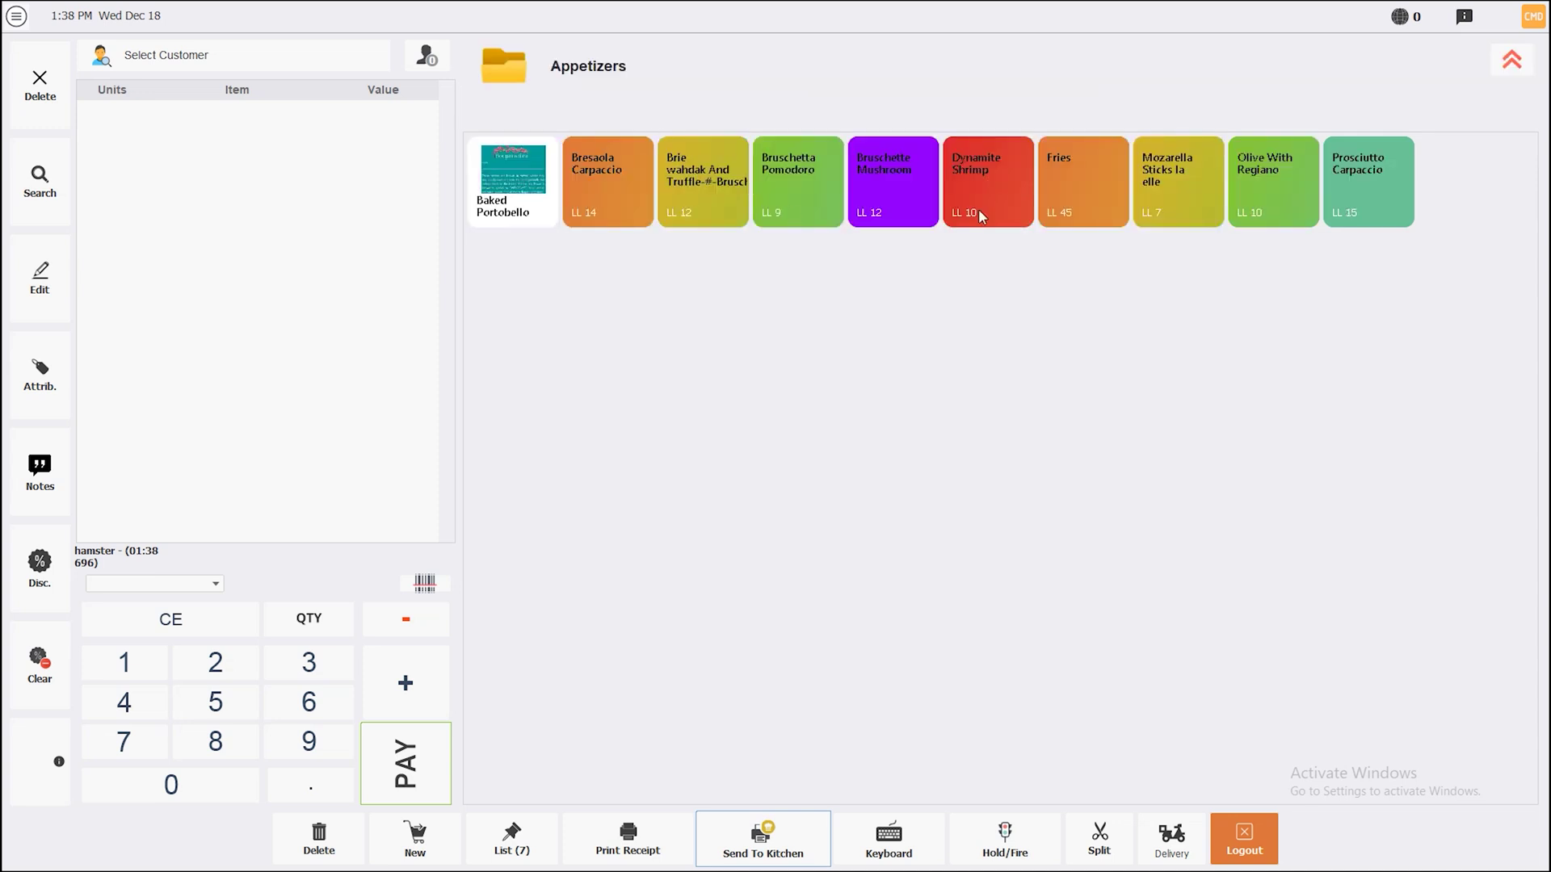
{"action": "left_click", "coordinate": [1511, 60]}
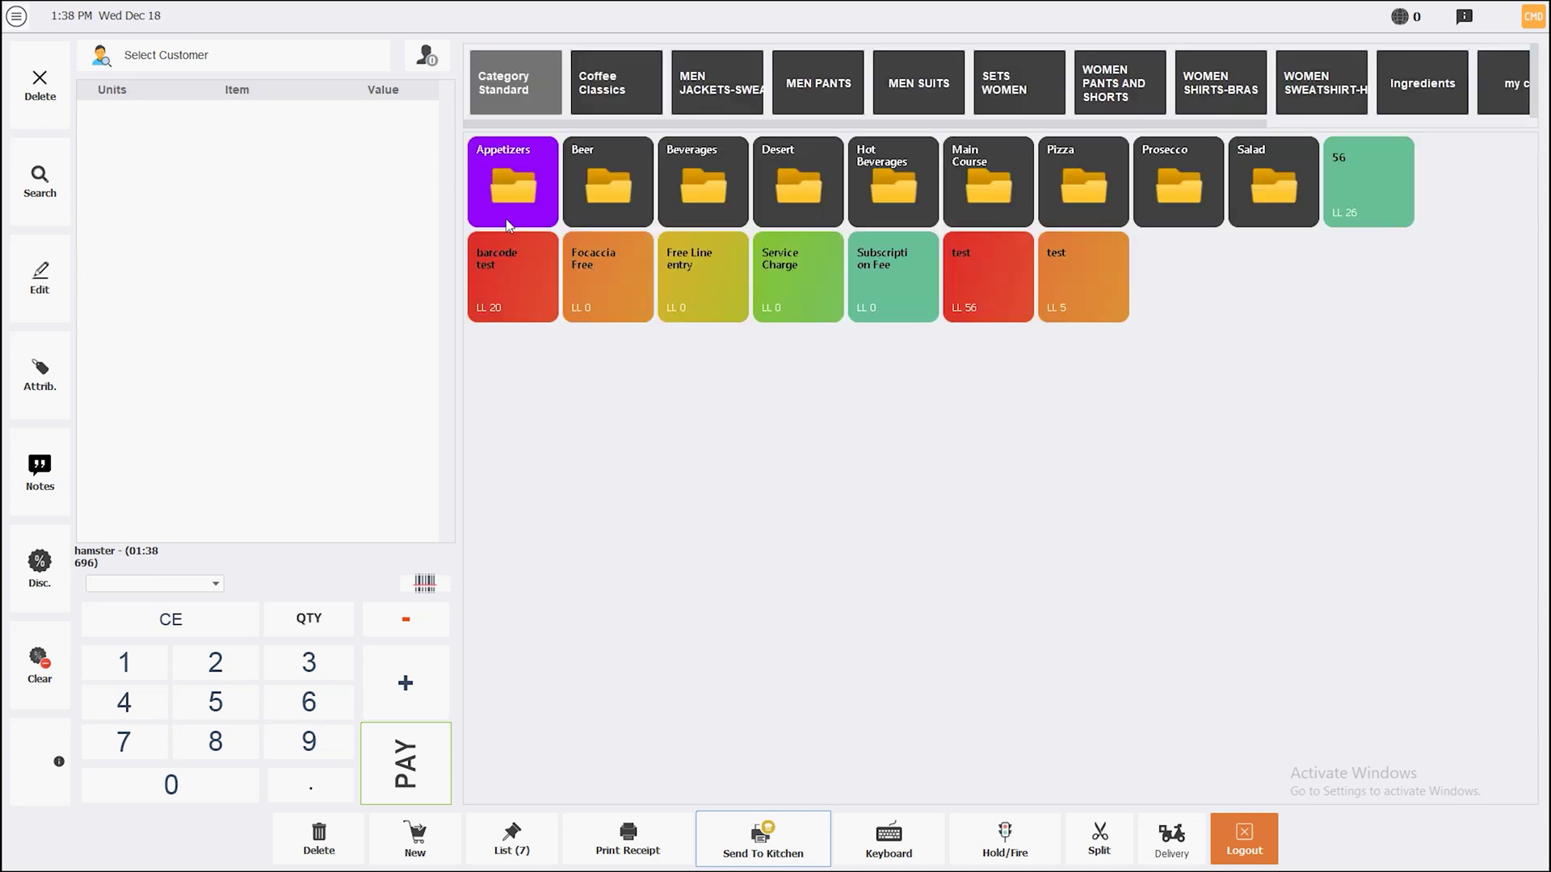
{"action": "left_click", "coordinate": [584, 194]}
{"action": "left_click", "coordinate": [1512, 60]}
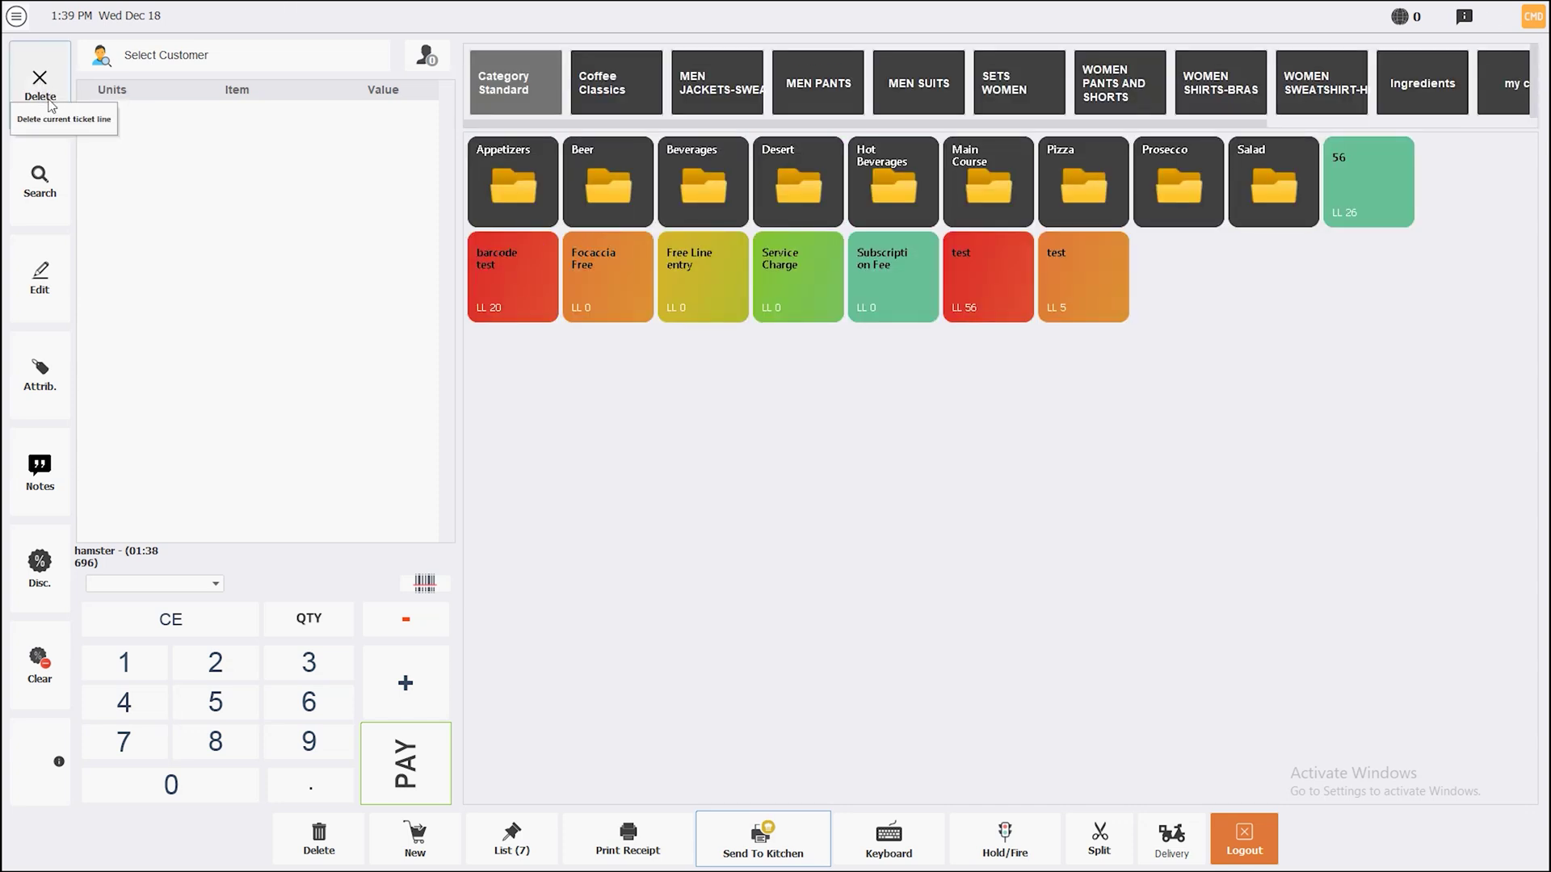
Add Almaza Beer Light 330ml plus two Heineken beers, then delete both Heineken lines
{"action": "left_click", "coordinate": [608, 181]}
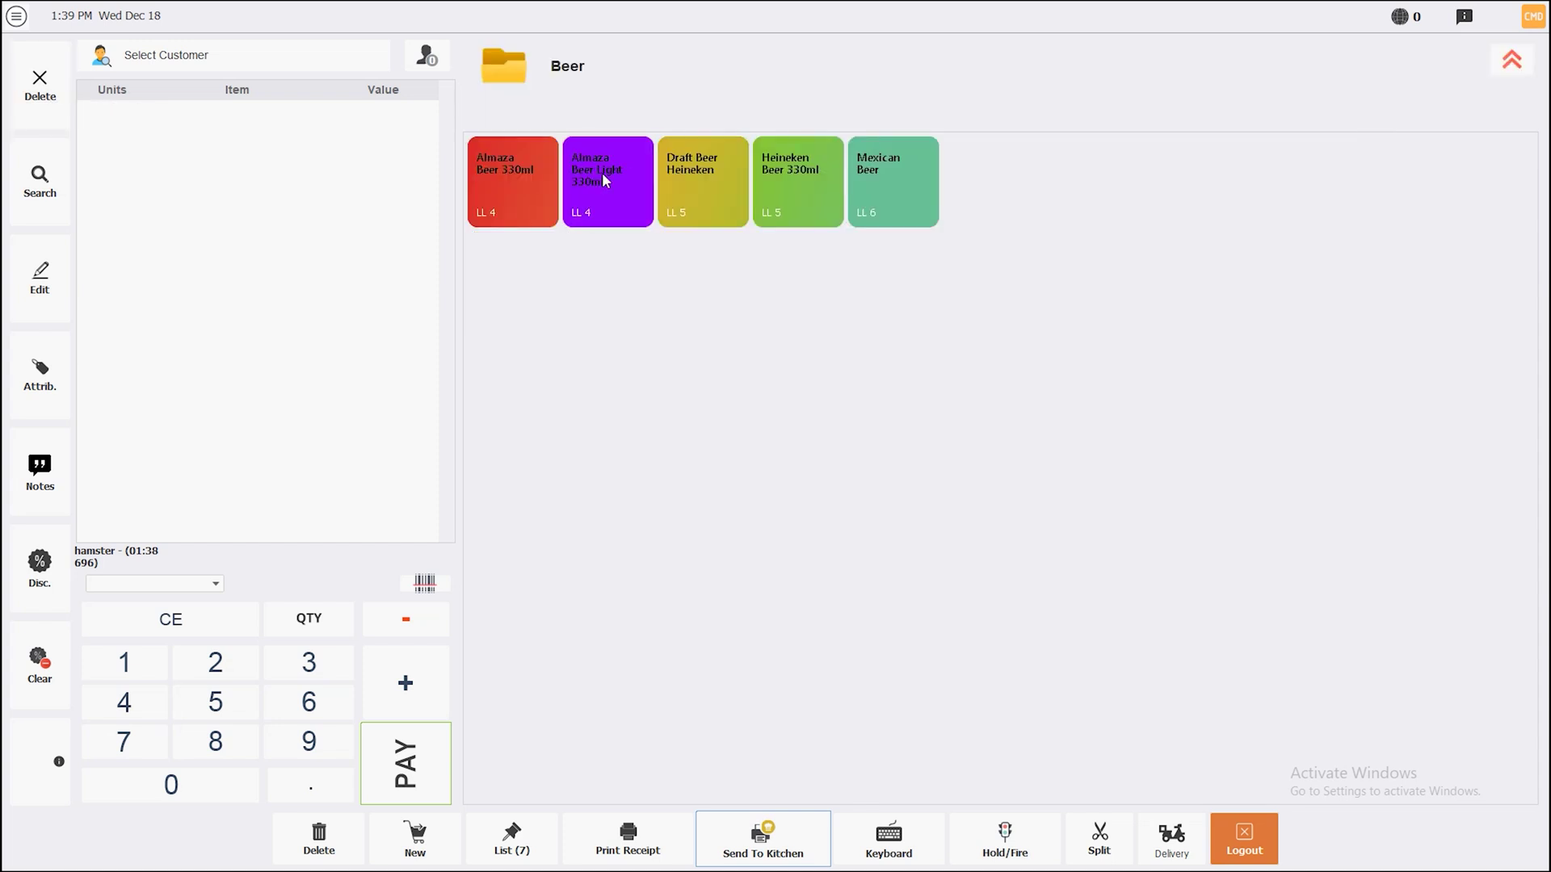
{"action": "left_click", "coordinate": [602, 172]}
{"action": "left_click", "coordinate": [702, 181]}
{"action": "left_click", "coordinate": [798, 182]}
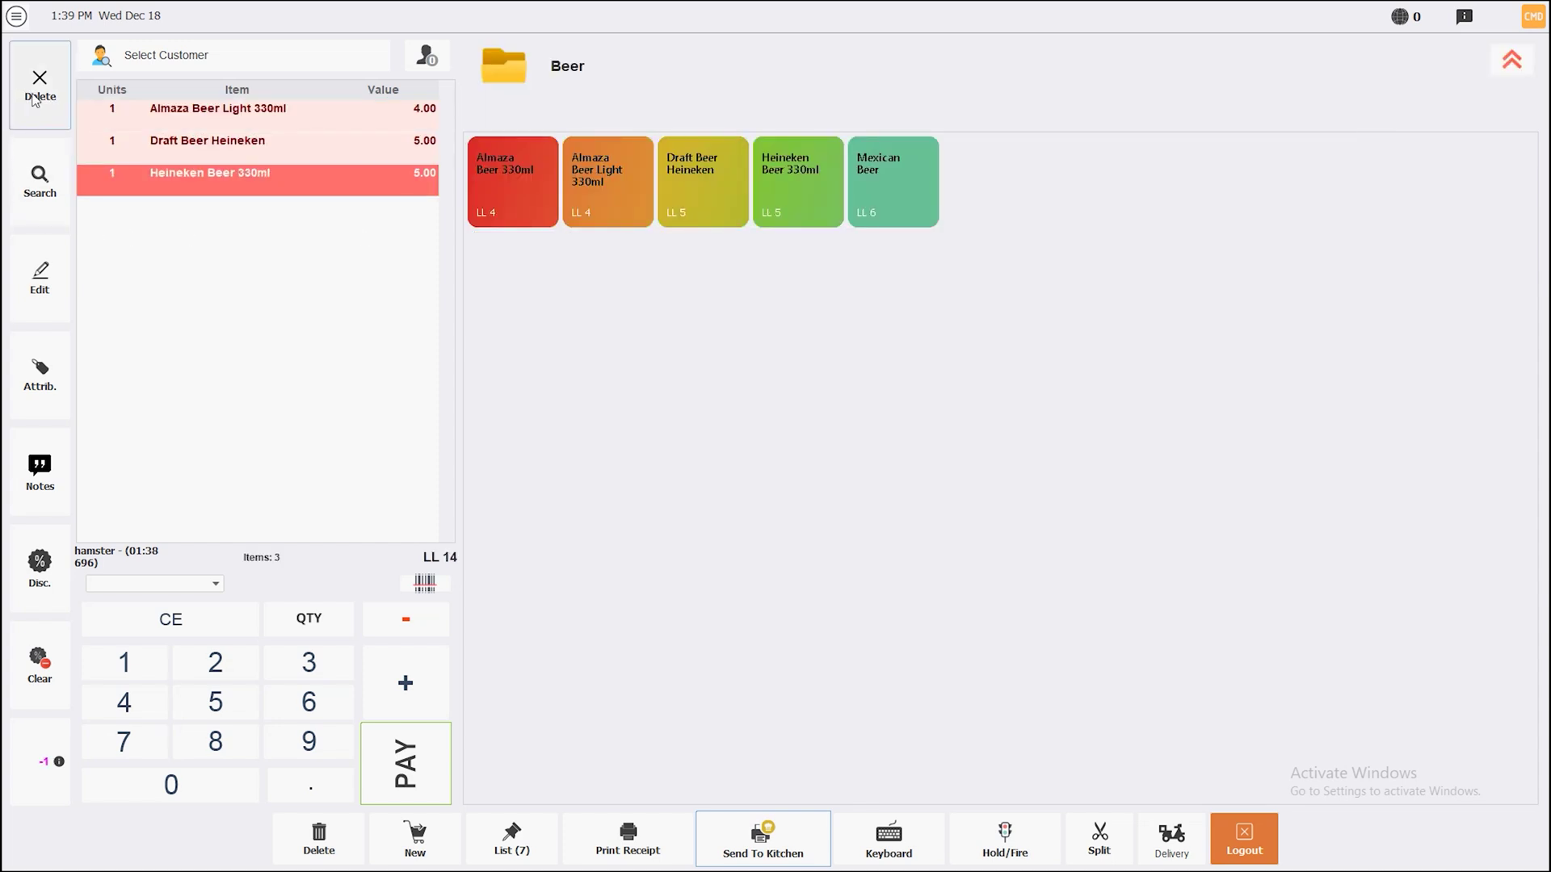
{"action": "left_click", "coordinate": [67, 119]}
{"action": "left_click", "coordinate": [66, 120]}
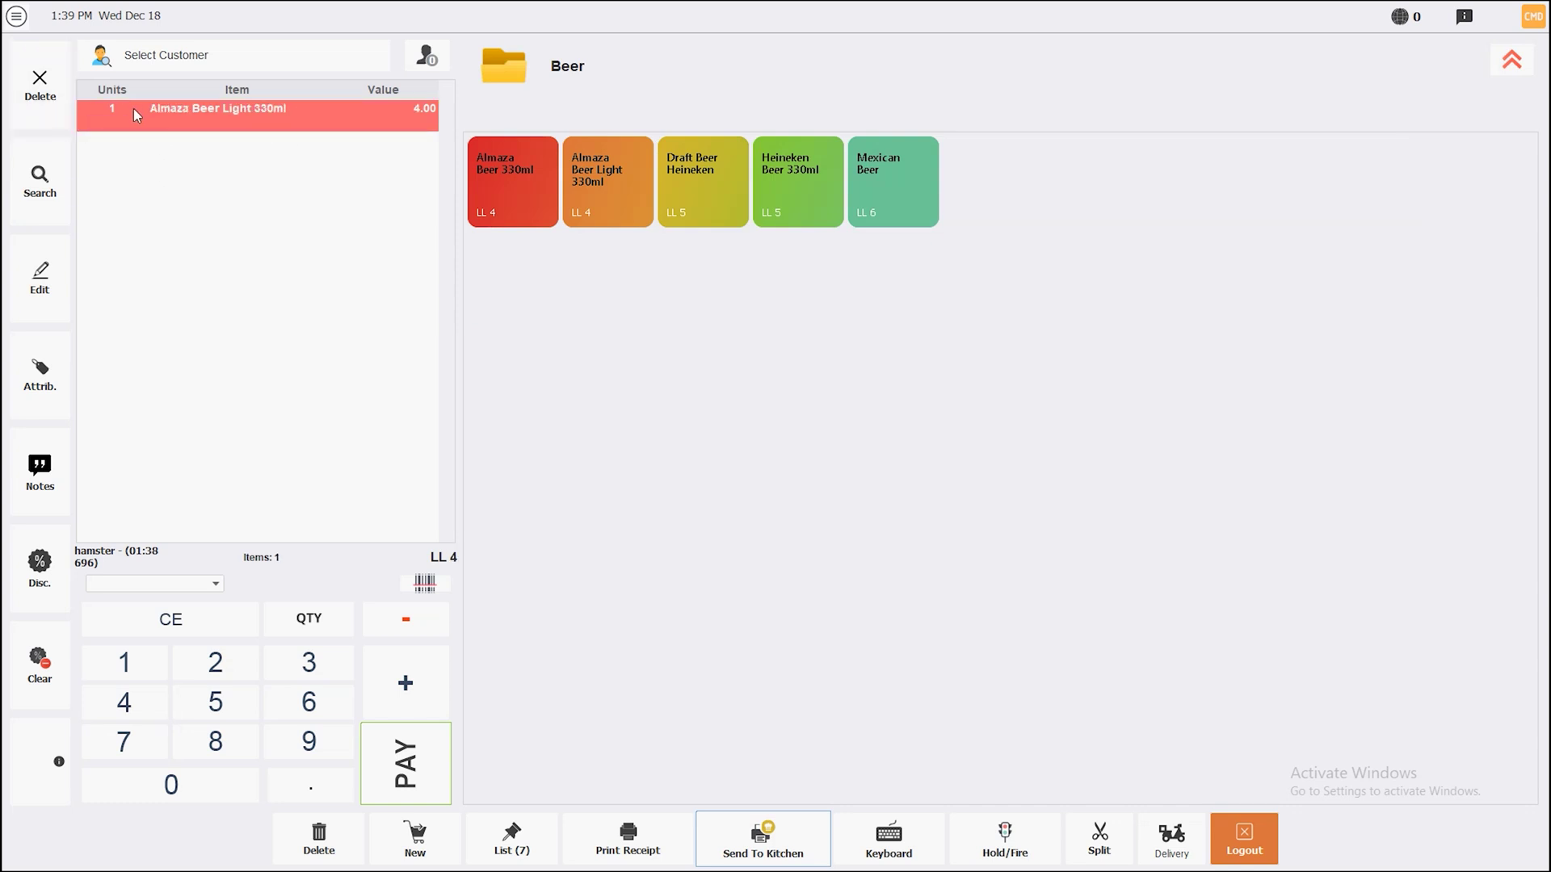
{"action": "left_click", "coordinate": [16, 16]}
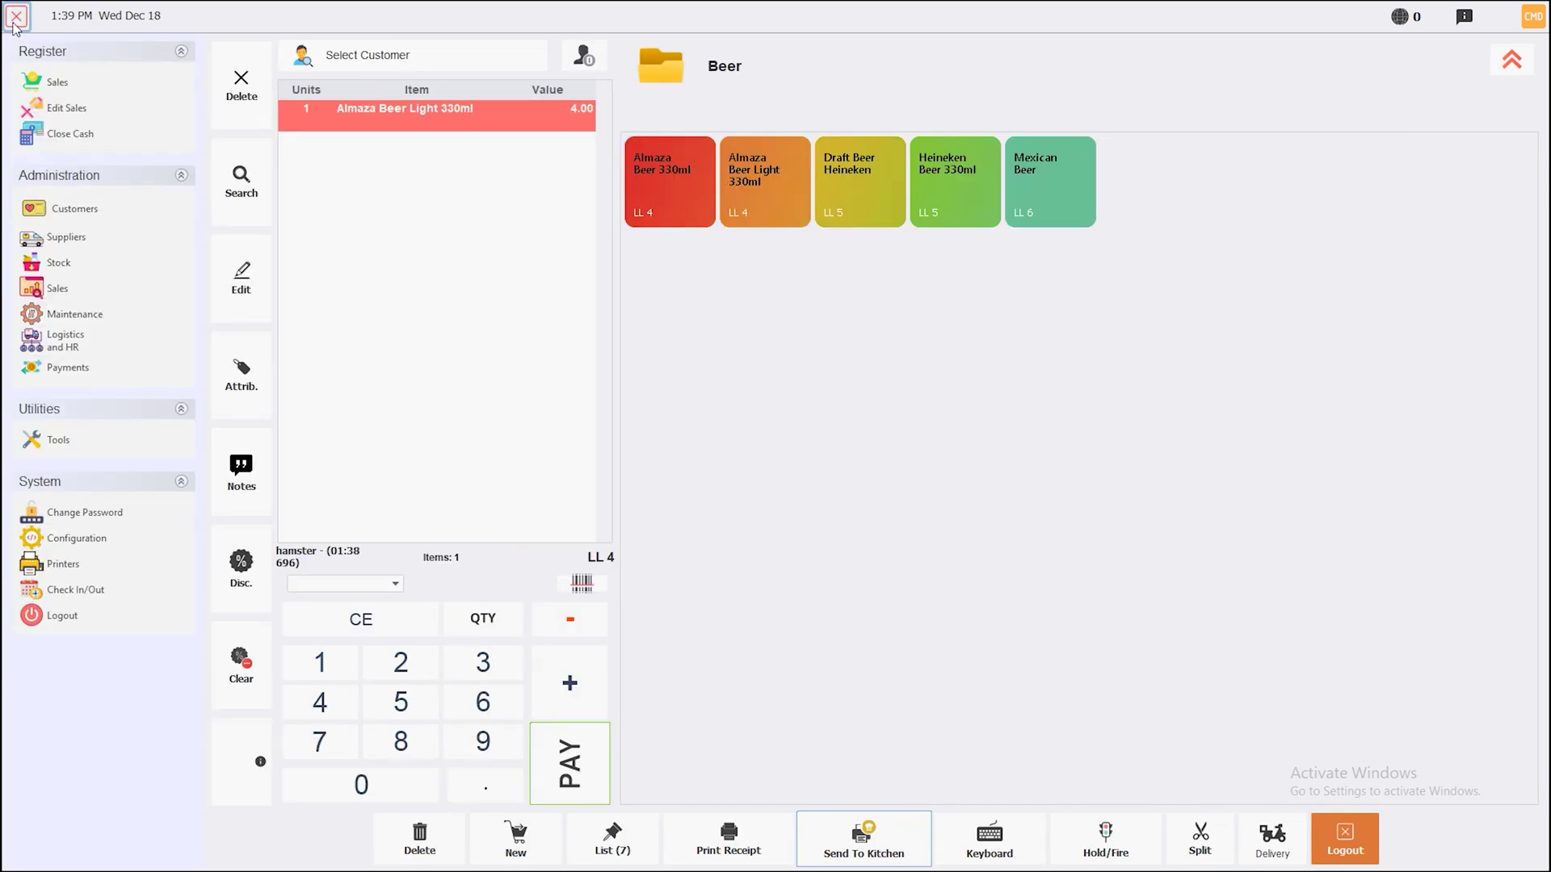
View Configuration's More > Sales settings and PIN field, then begin exiting to the save prompt
{"action": "left_click", "coordinate": [52, 545]}
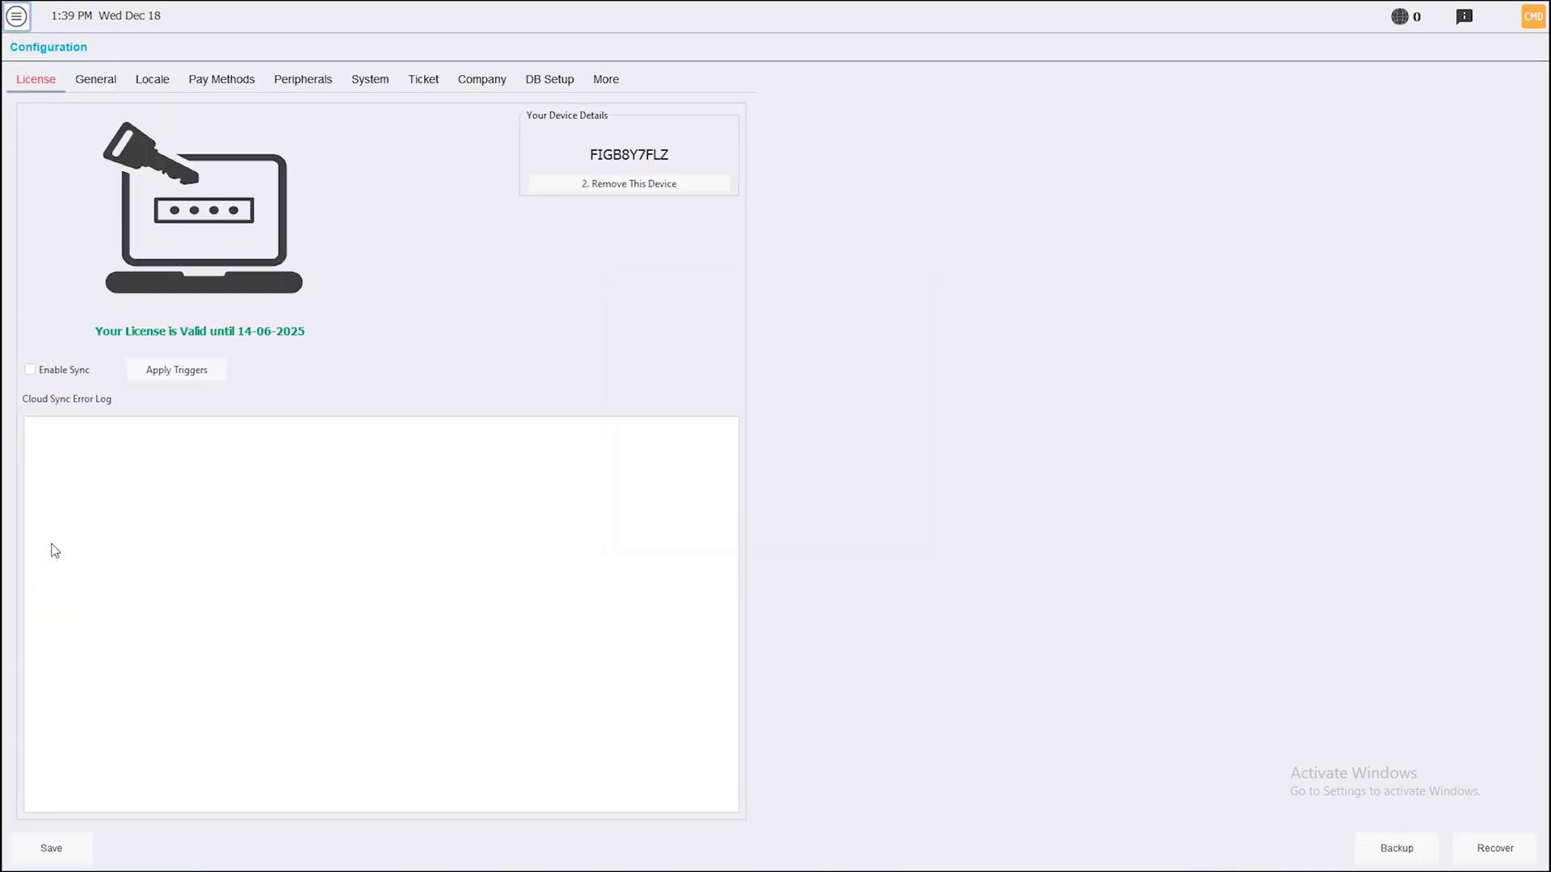
{"action": "left_click", "coordinate": [596, 89]}
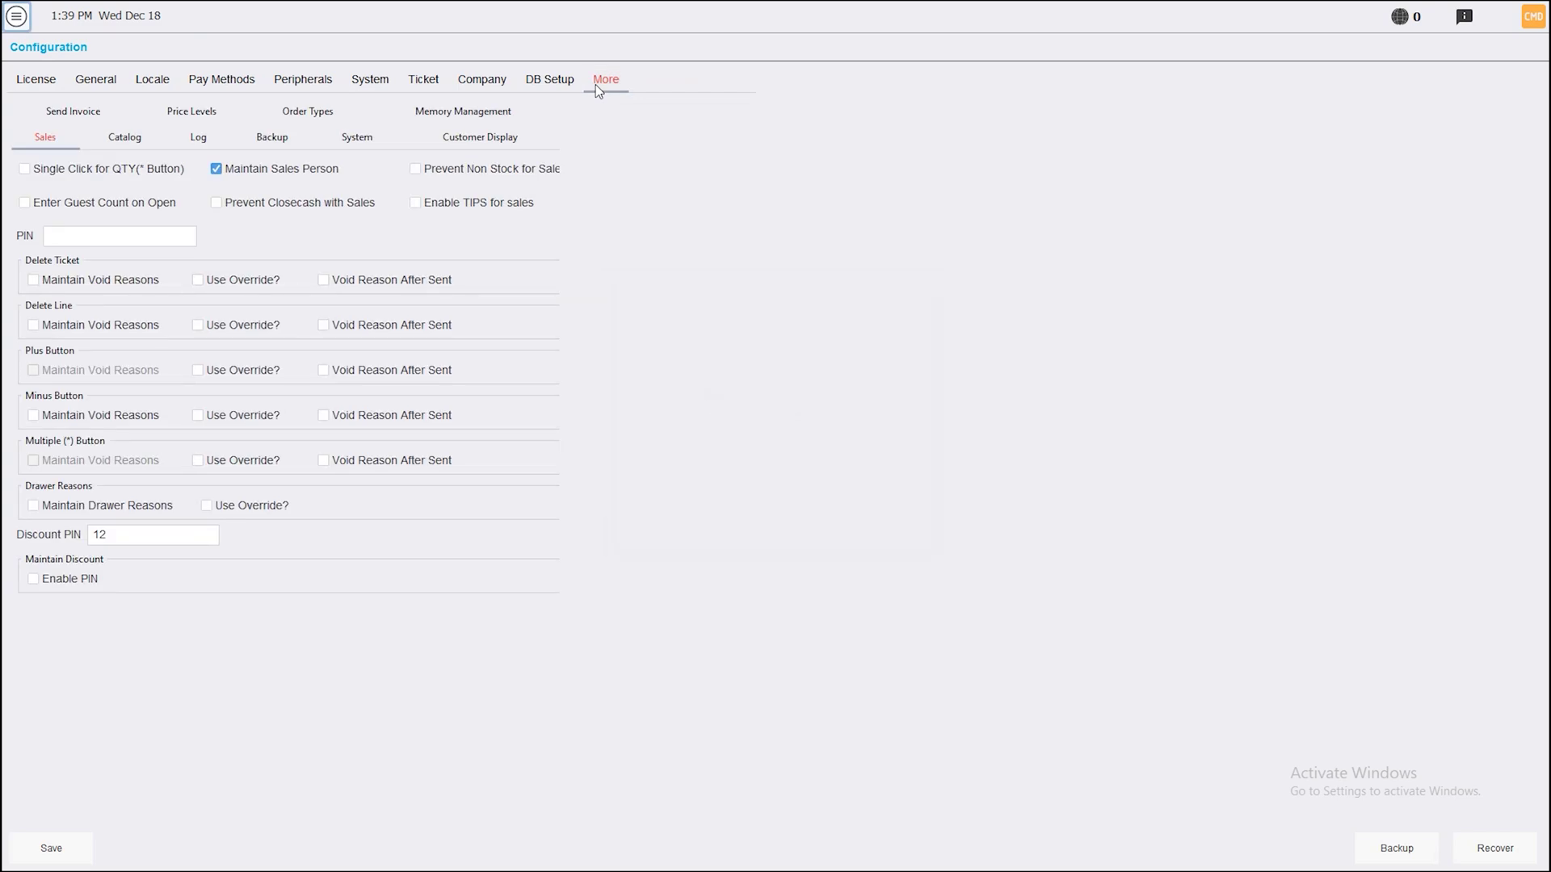
{"action": "left_click", "coordinate": [94, 238]}
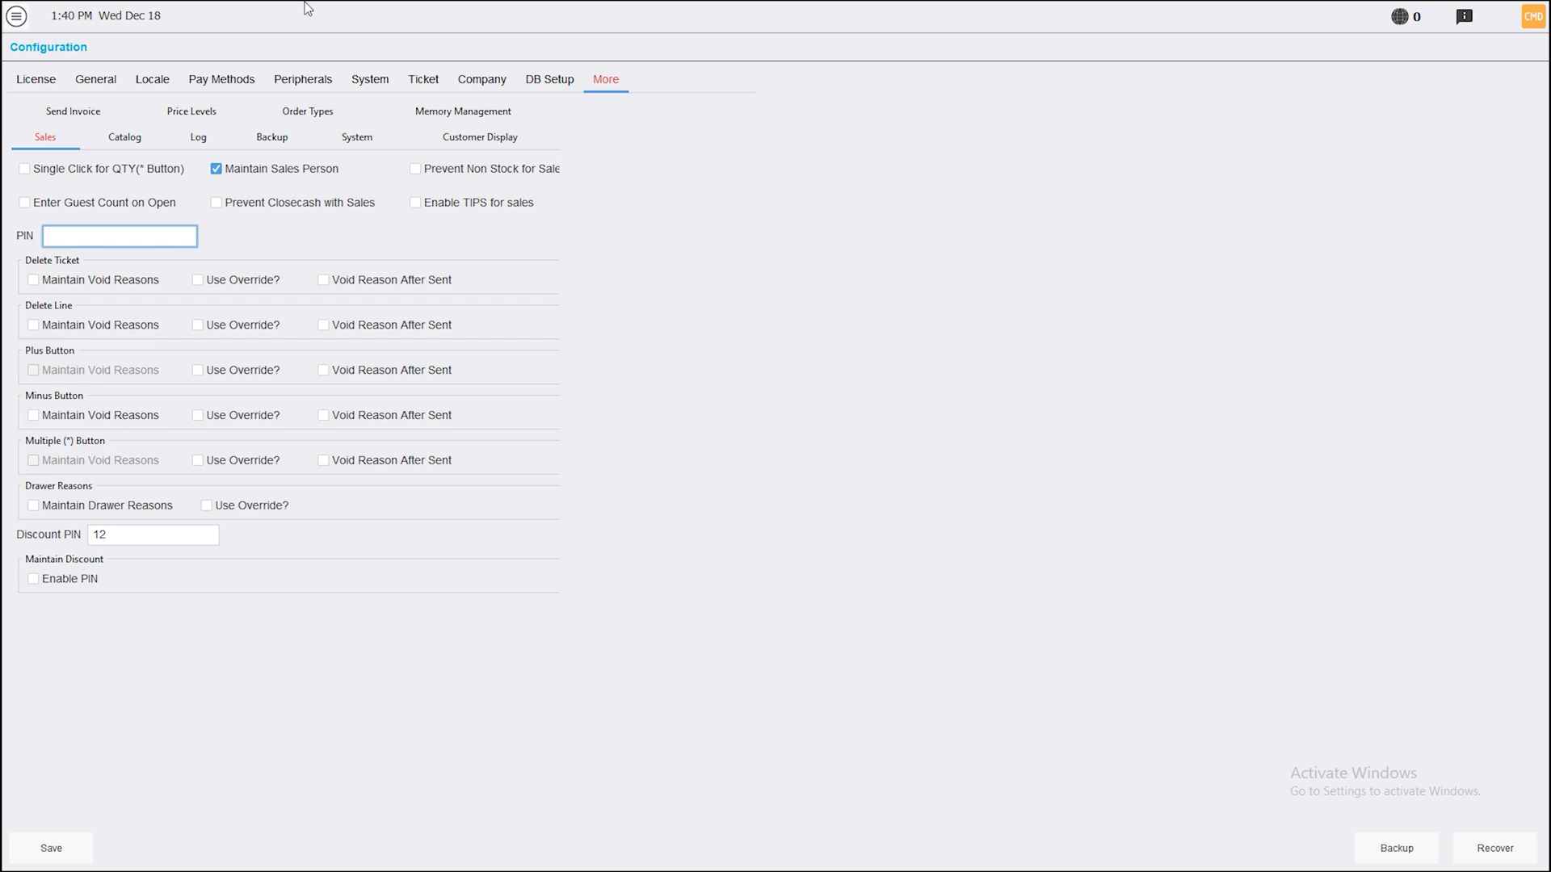
{"action": "left_click", "coordinate": [16, 15]}
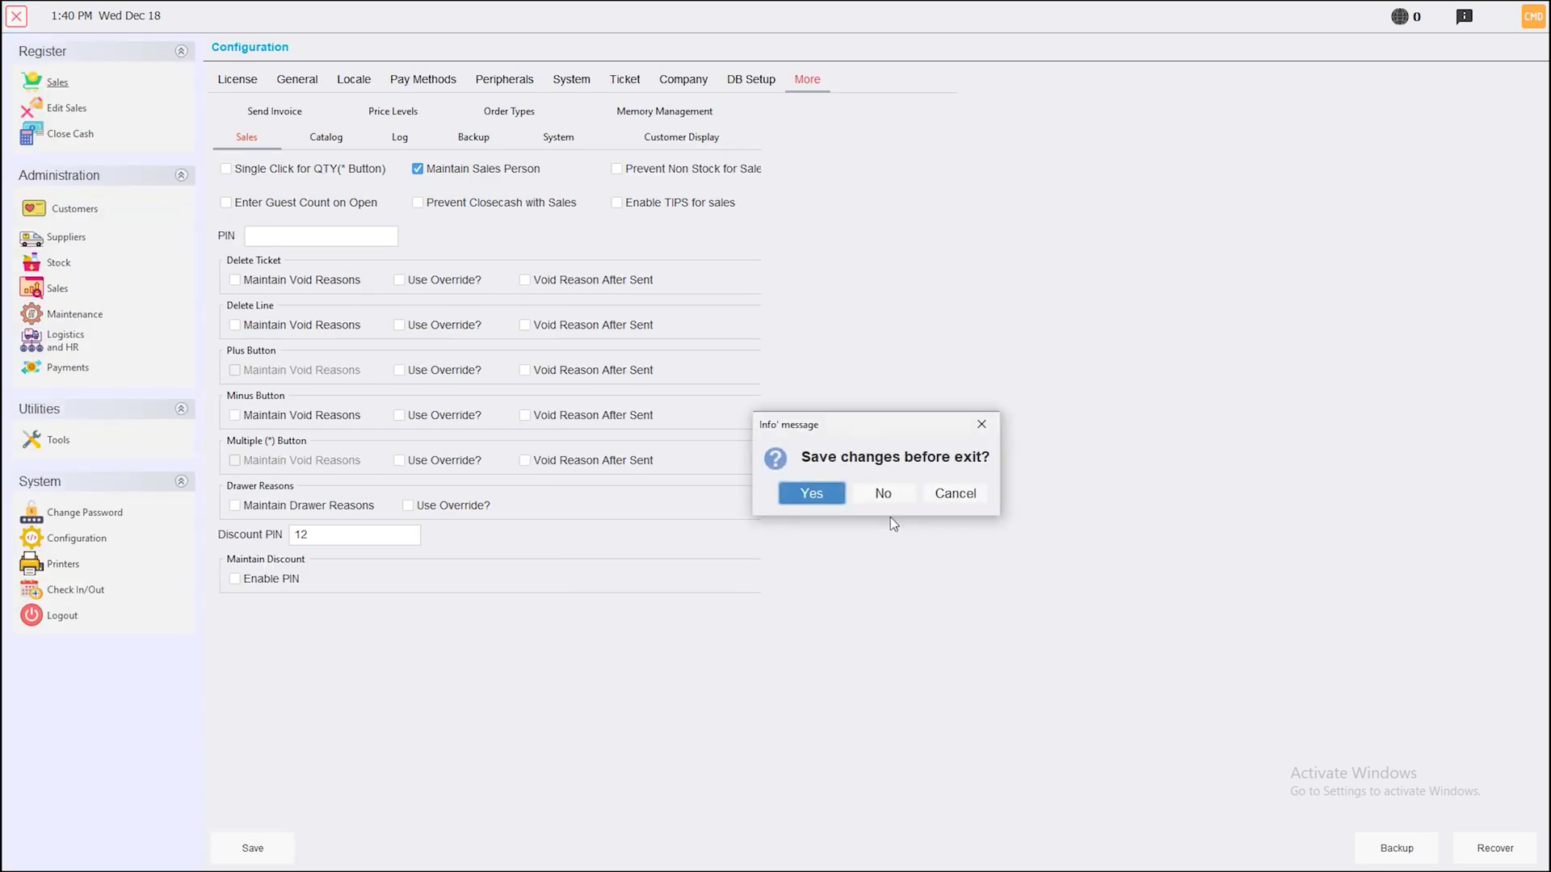
Exit configuration unsaved and add 1003 - Bruschetta Pomodoro at 9.00 via the Product List search
{"action": "left_click", "coordinate": [879, 498]}
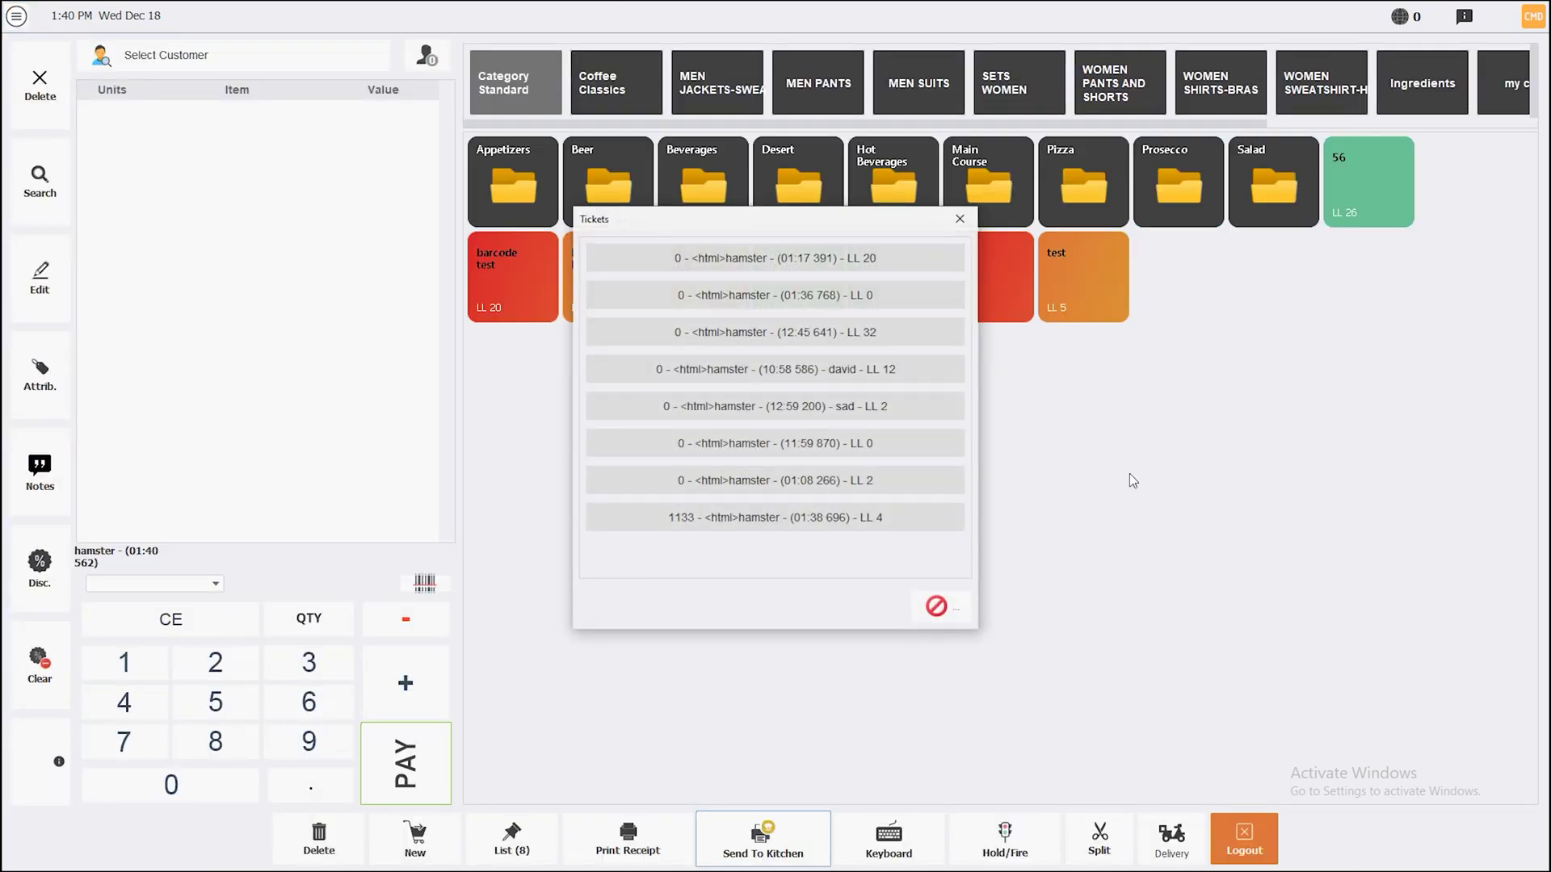
{"action": "left_click", "coordinate": [936, 606]}
{"action": "left_click", "coordinate": [29, 200]}
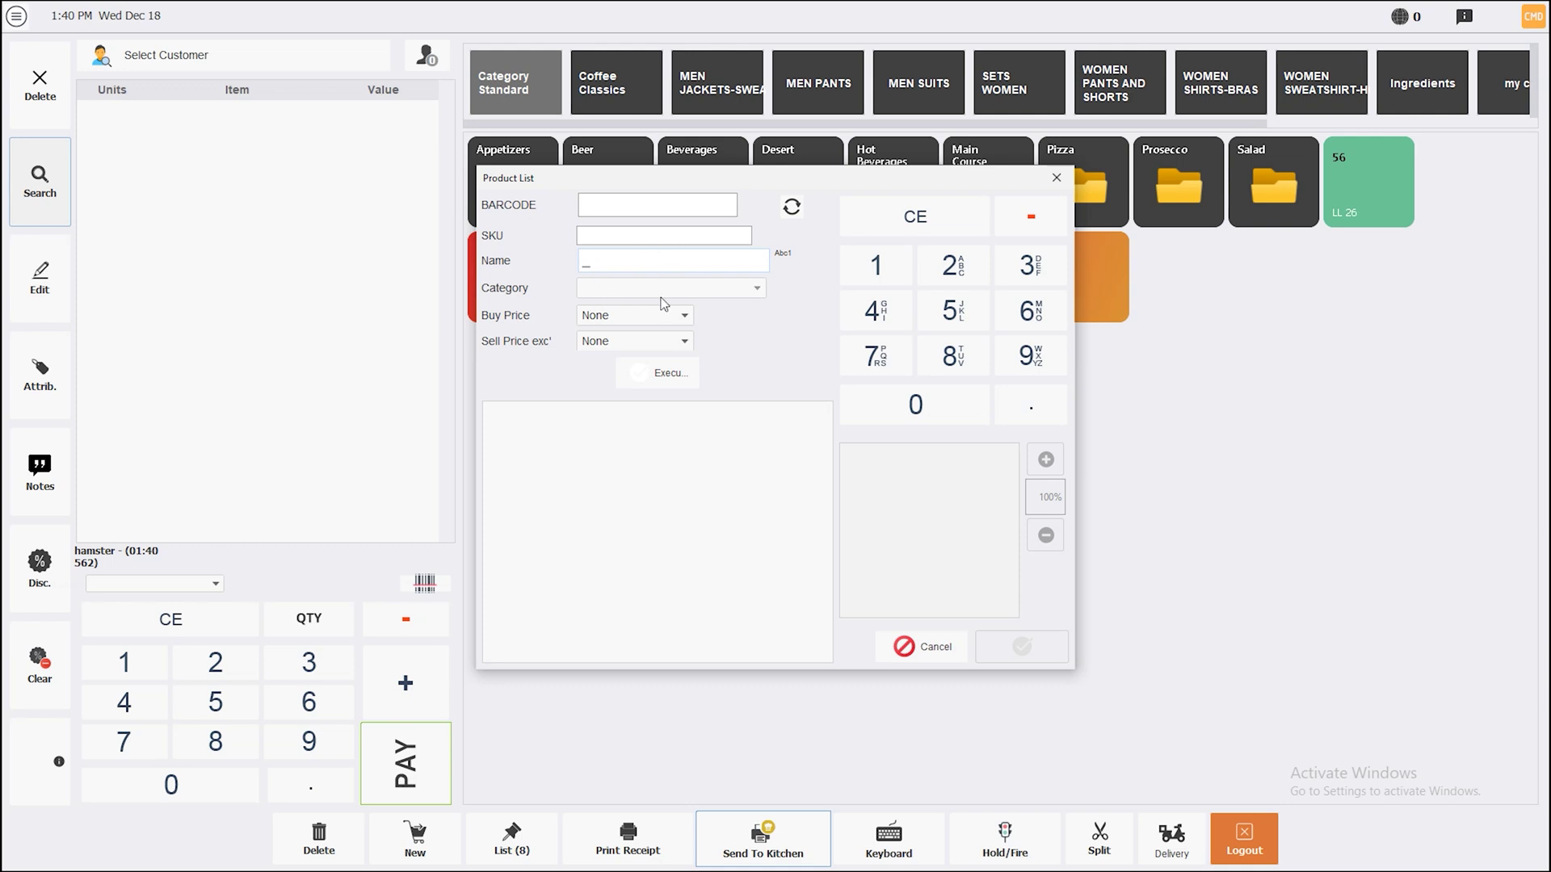
{"action": "left_click", "coordinate": [671, 316]}
{"action": "left_click", "coordinate": [642, 327]}
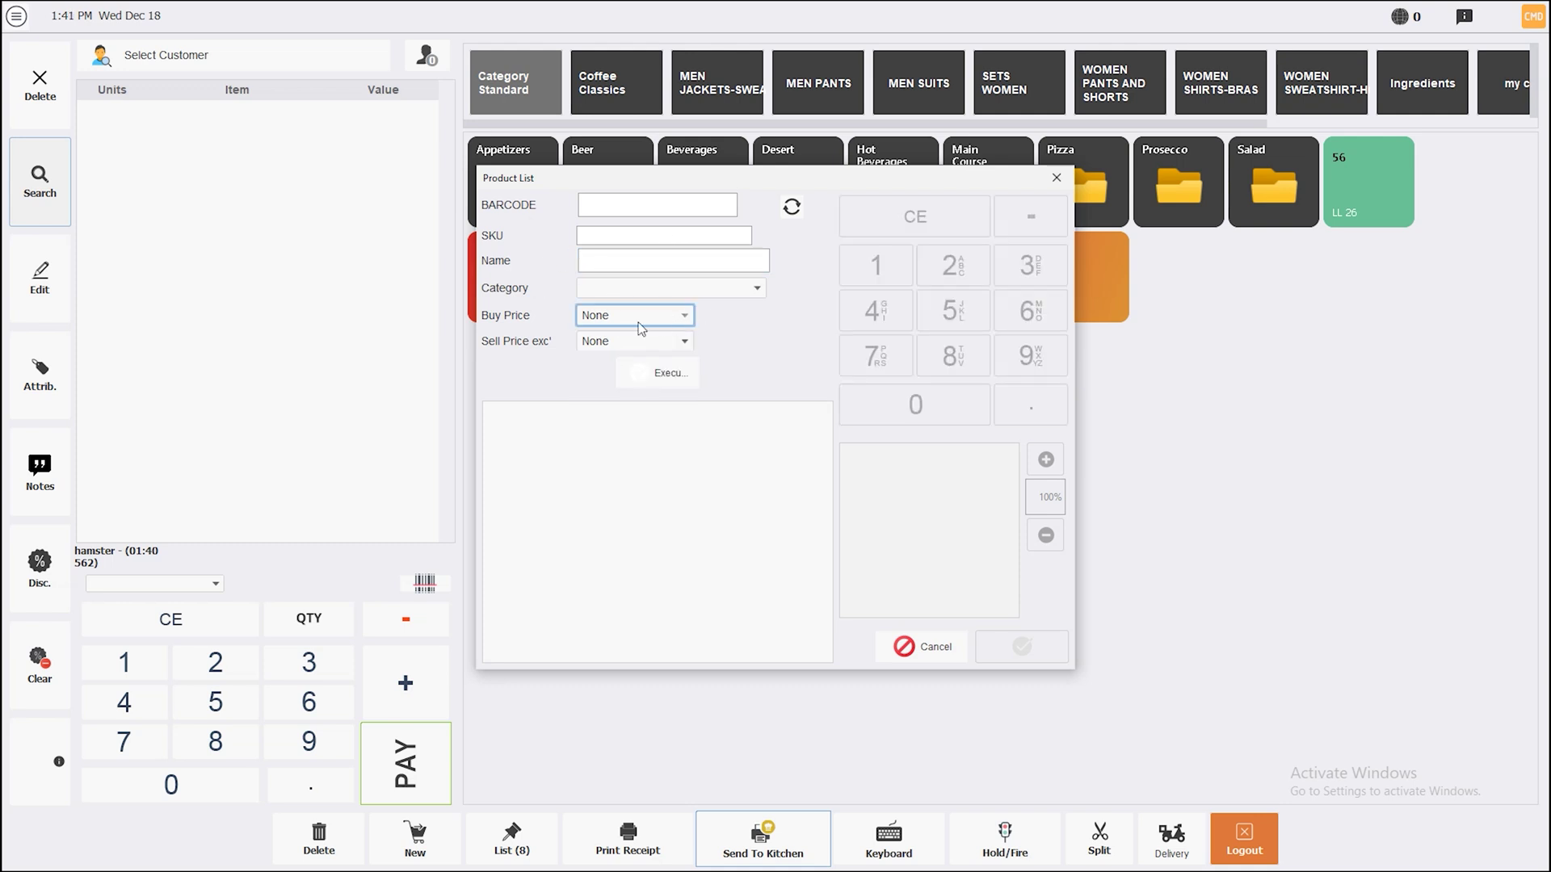
{"action": "left_click", "coordinate": [675, 385]}
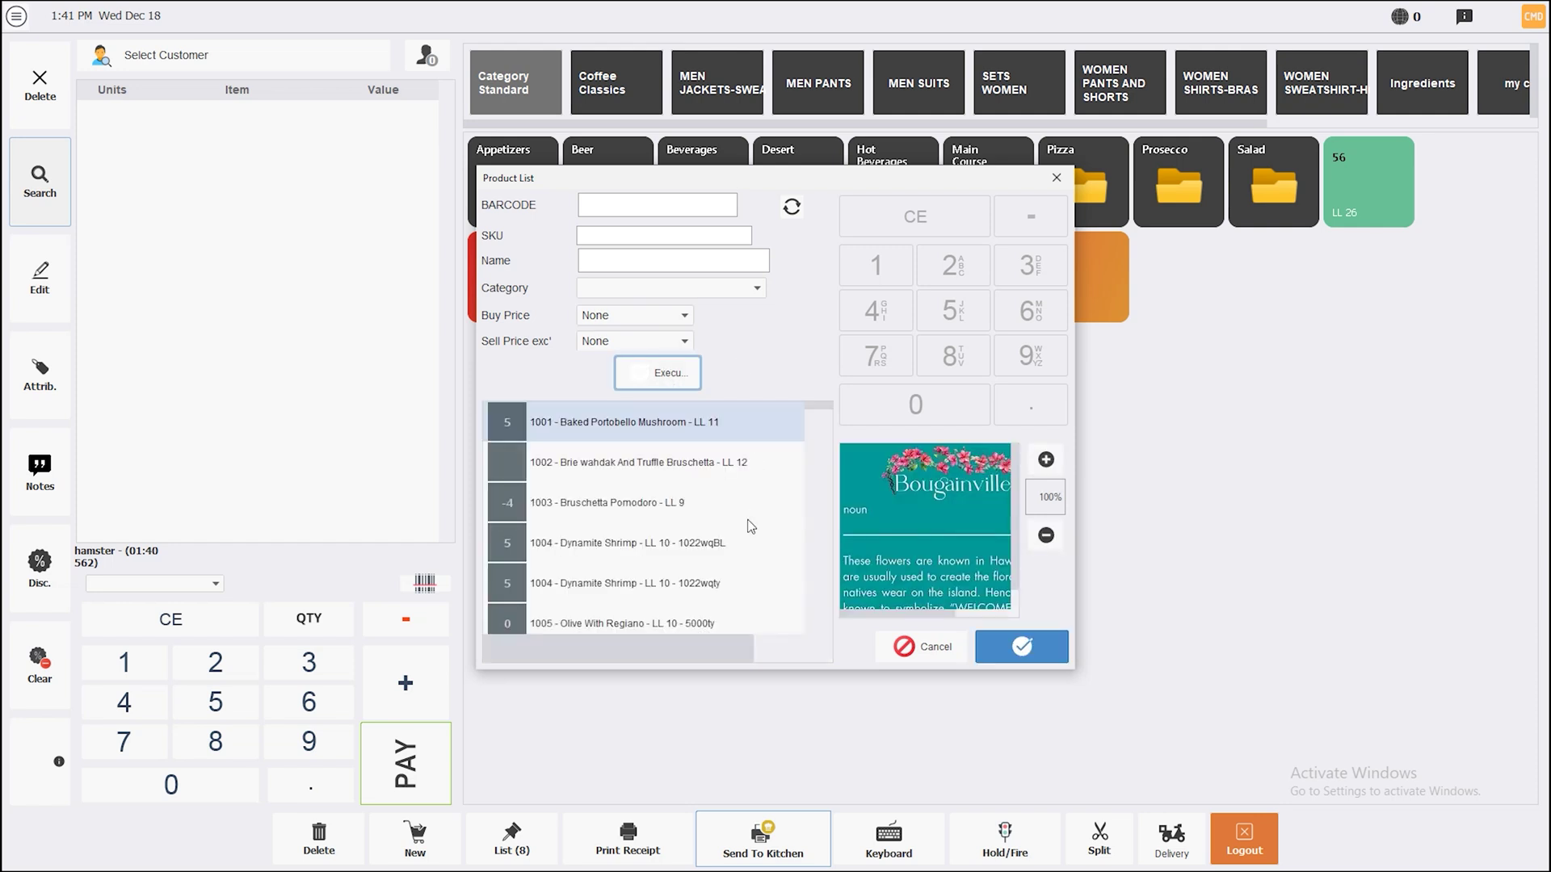
{"action": "left_click", "coordinate": [633, 502]}
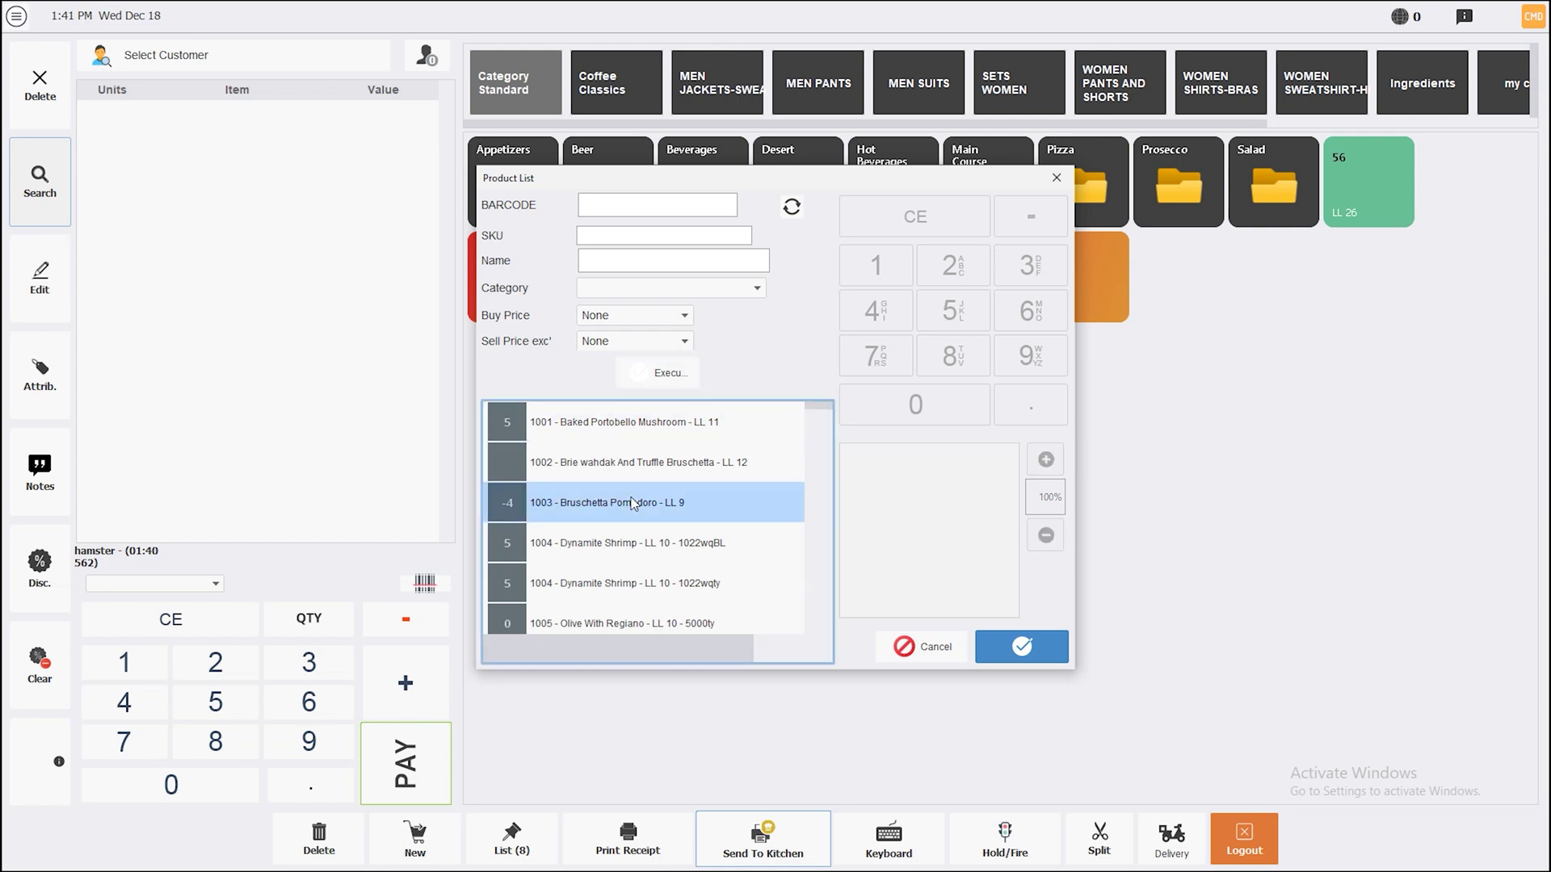
{"action": "left_click", "coordinate": [1002, 648]}
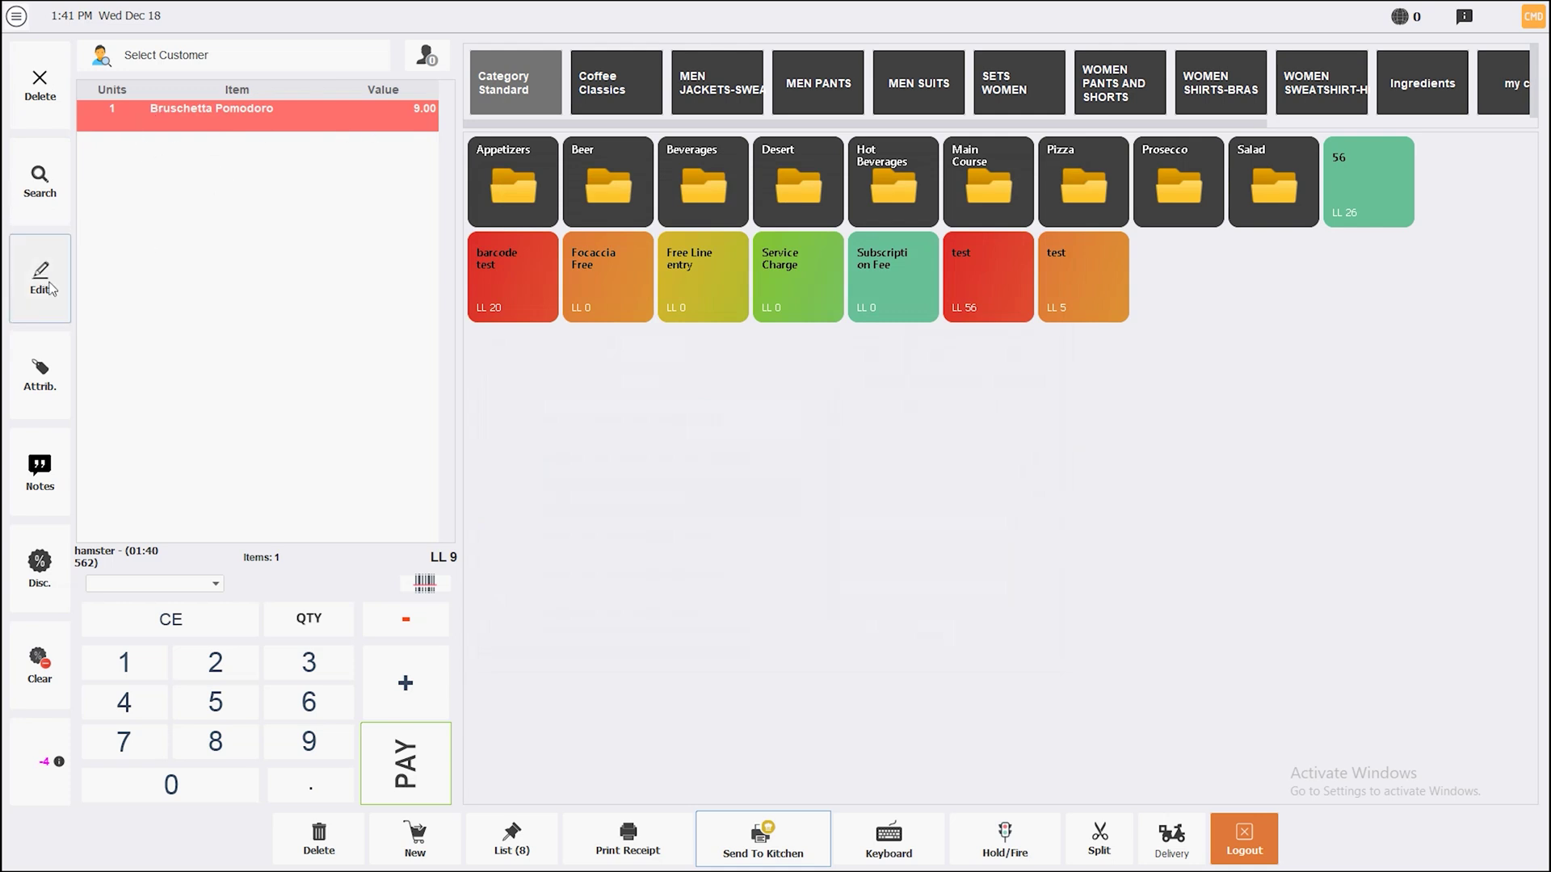
Edit the Bruschetta Pomodoro line to 2 units at 20, then add another from Appetizers
{"action": "left_click", "coordinate": [52, 288]}
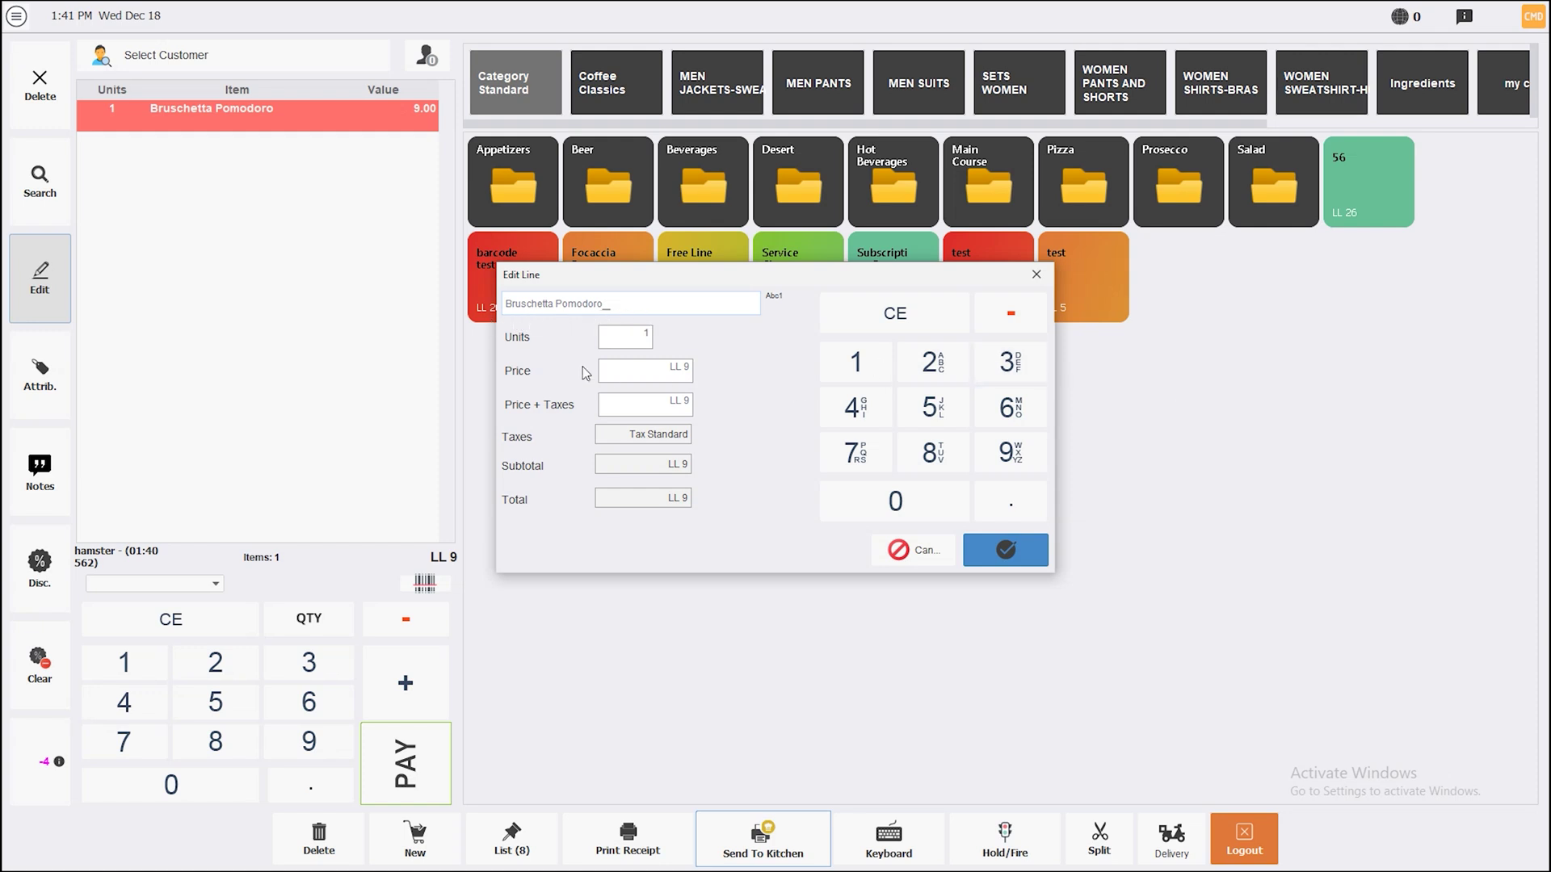
{"action": "left_click", "coordinate": [630, 348]}
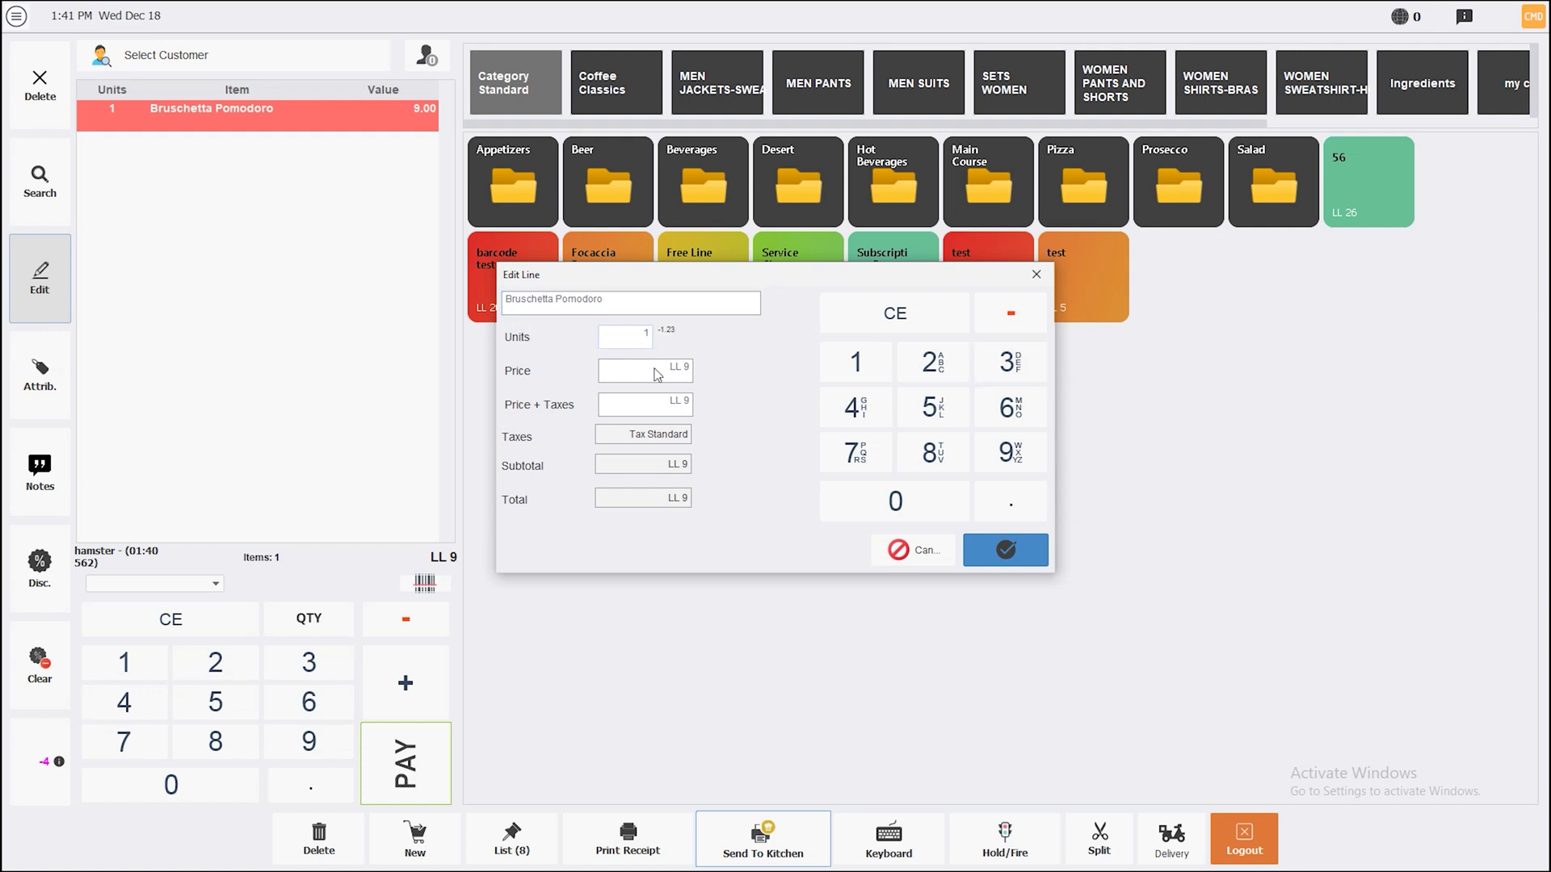
{"action": "type", "text": "2"}
{"action": "left_click", "coordinate": [669, 371]}
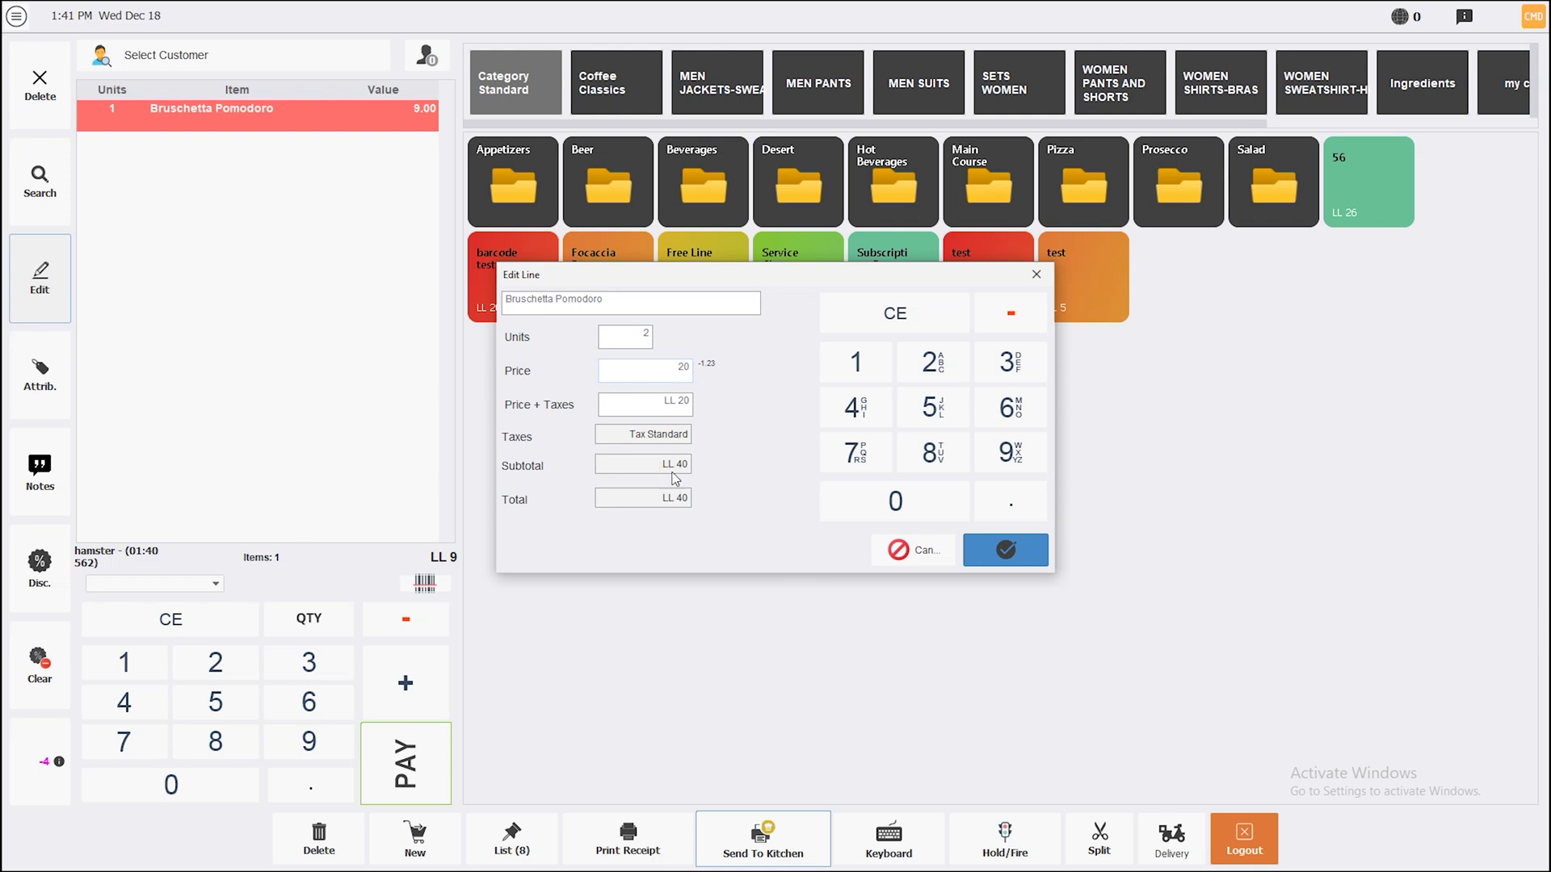
{"action": "left_click", "coordinate": [973, 548]}
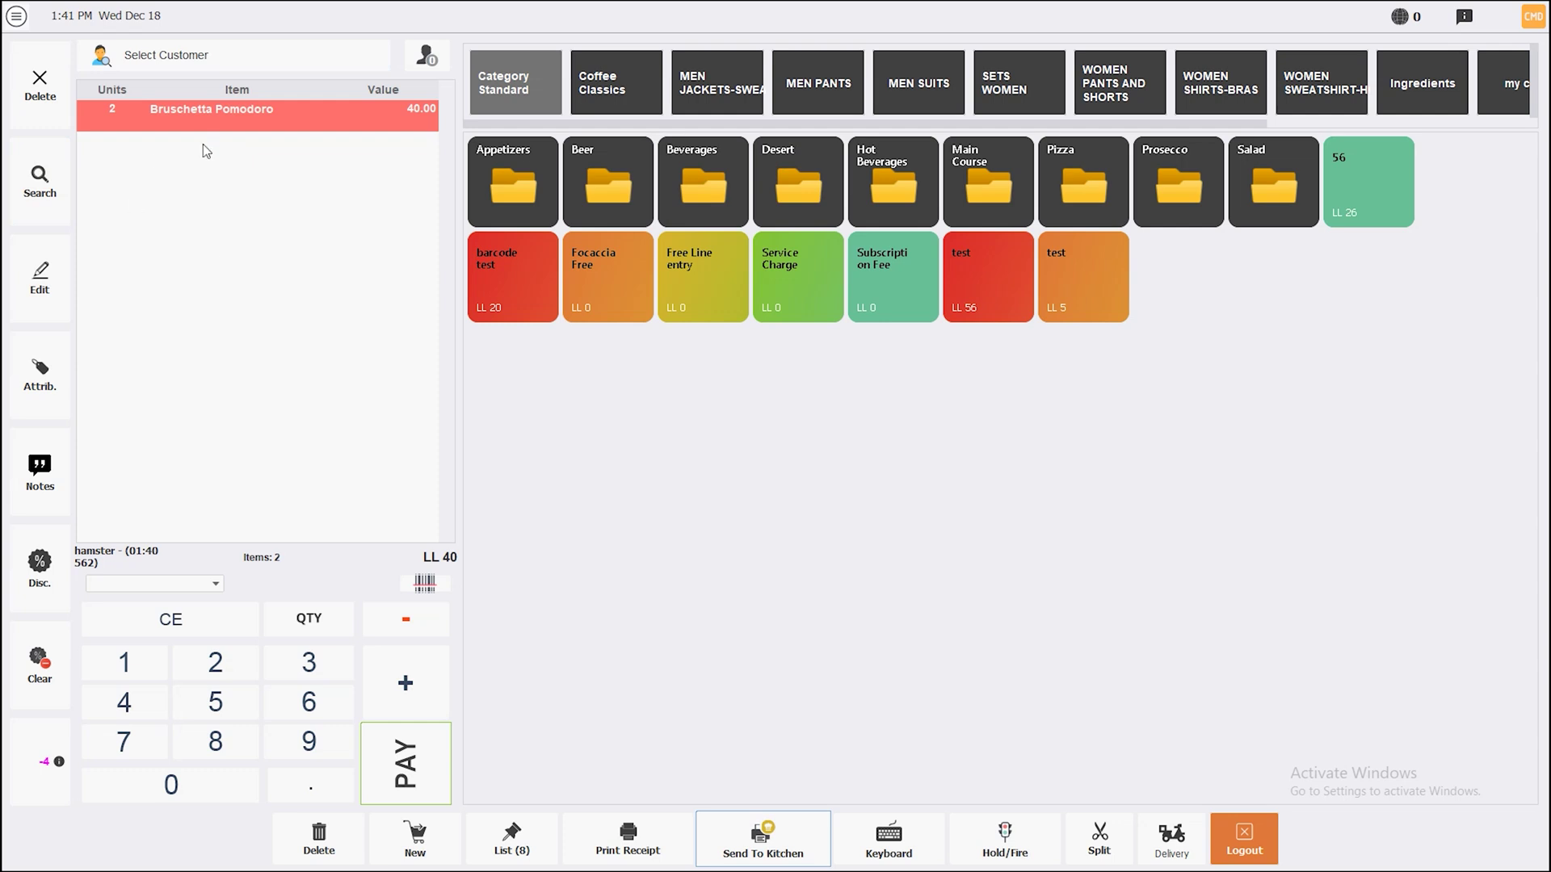
{"action": "left_click", "coordinate": [514, 183]}
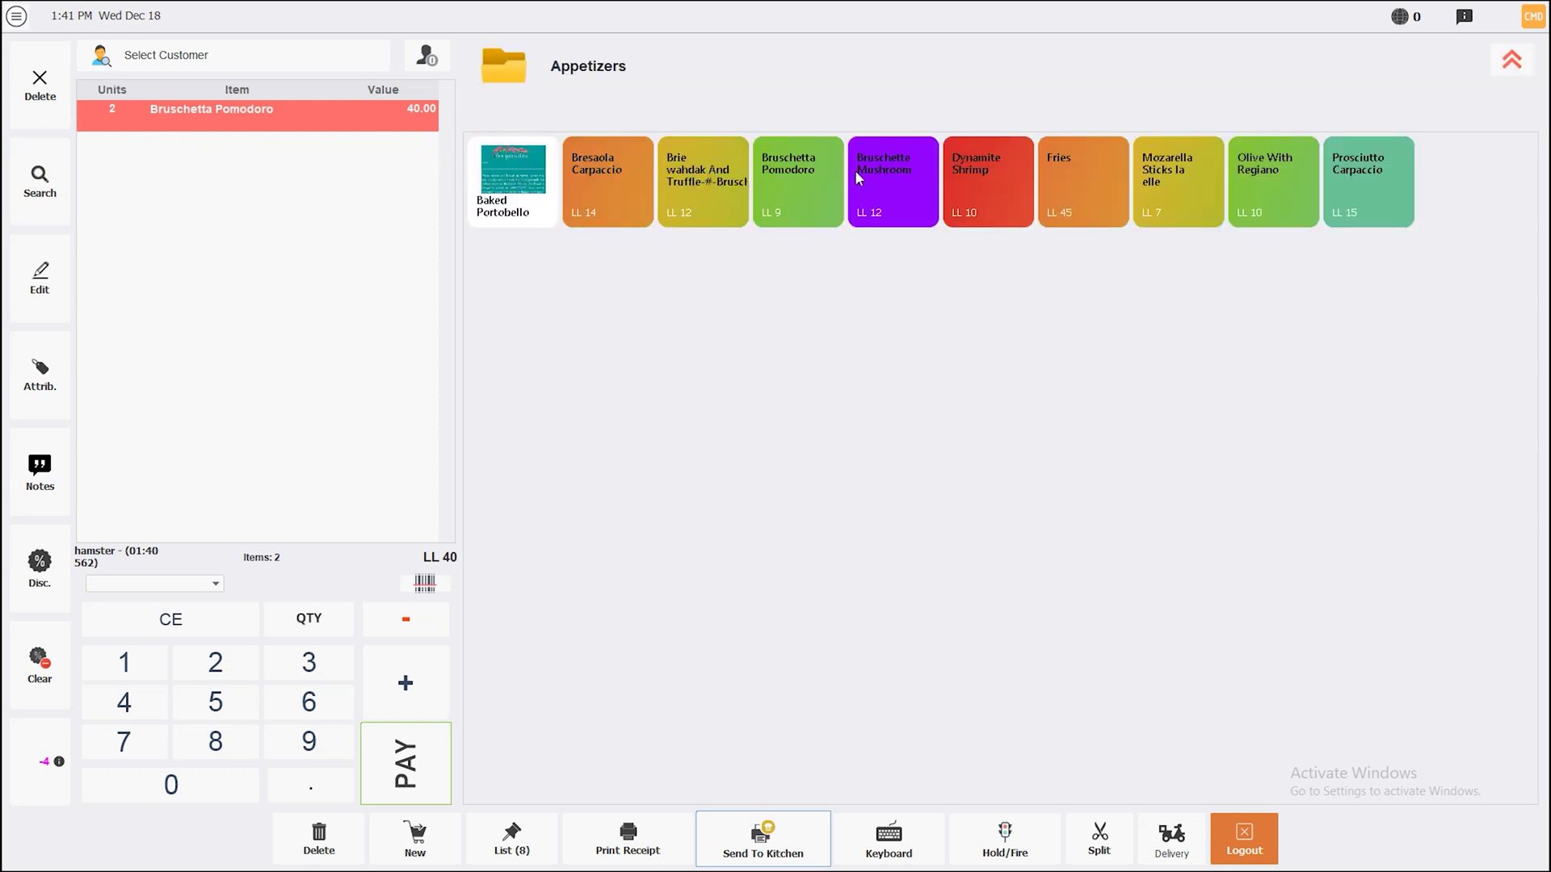
{"action": "left_click", "coordinate": [800, 176]}
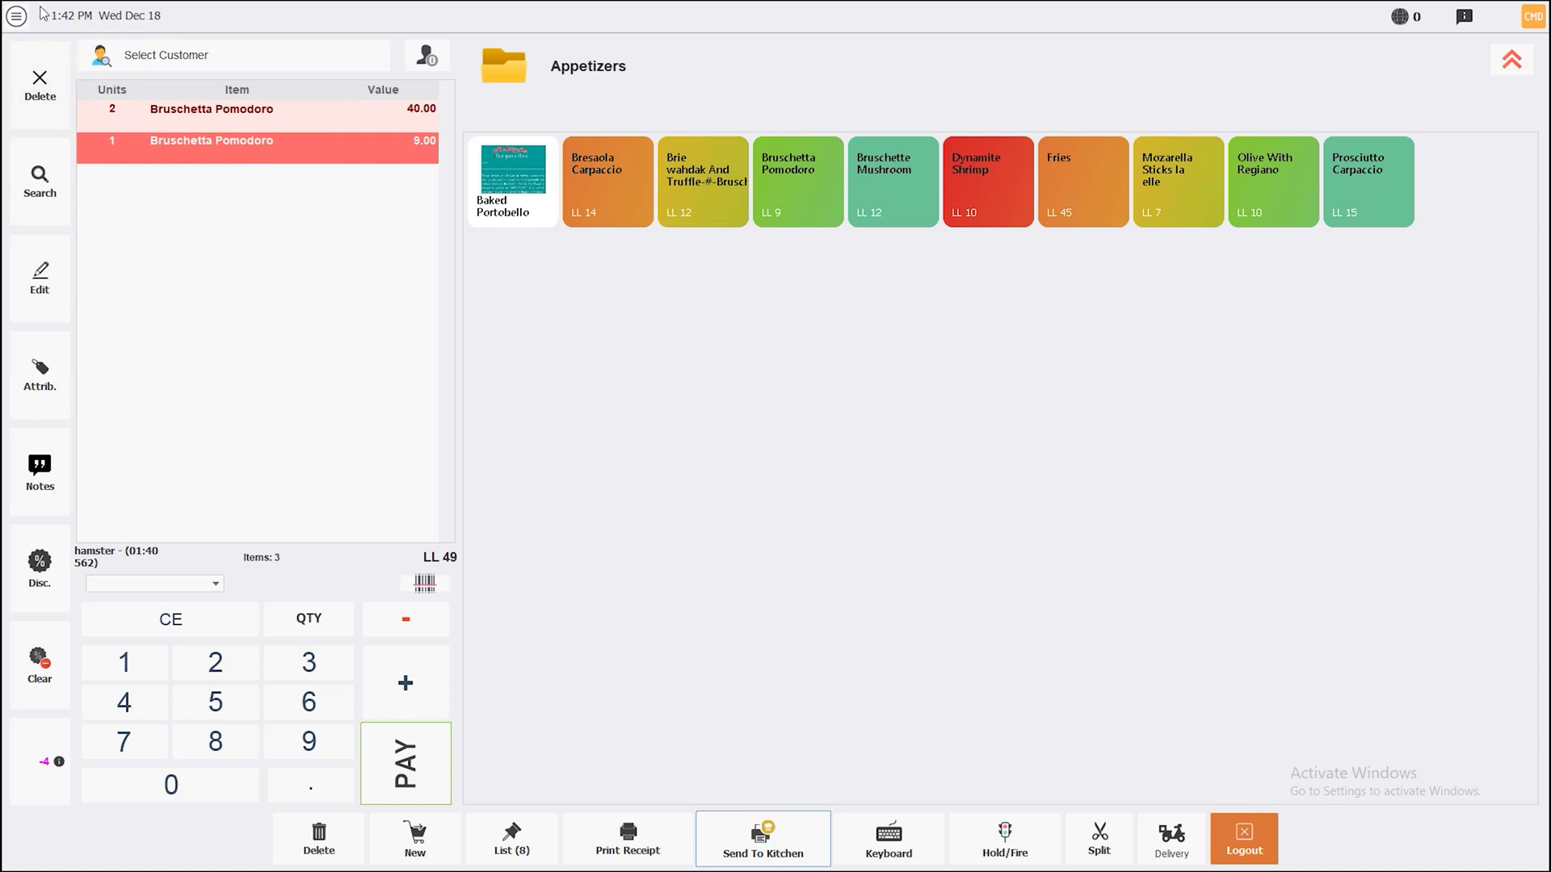
Look through the Configuration page's Ticket and System settings tabs
{"action": "left_click", "coordinate": [16, 16]}
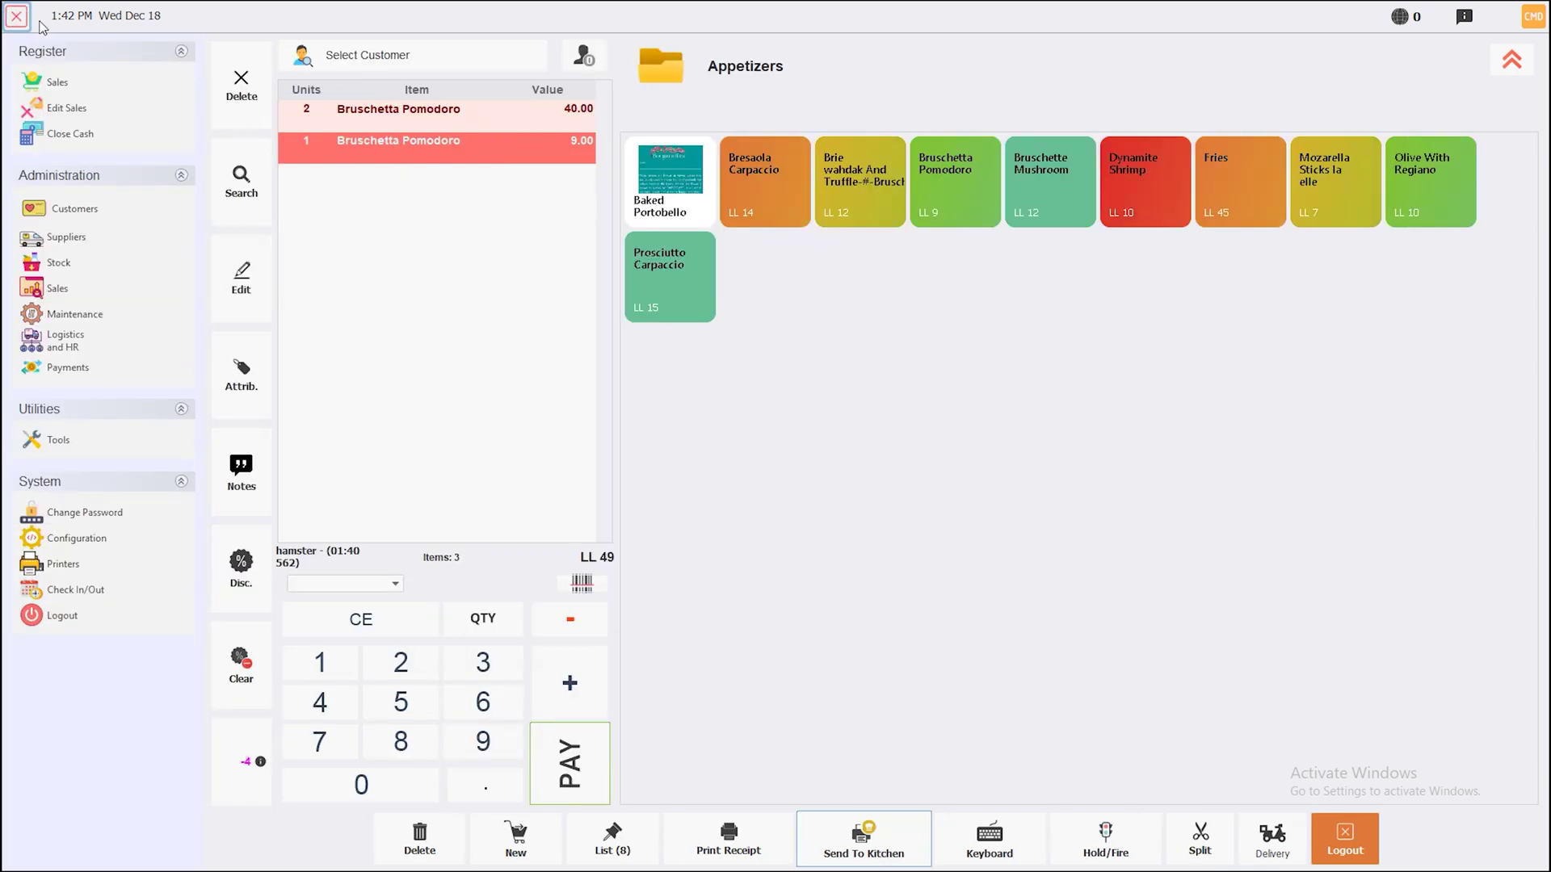
{"action": "left_click", "coordinate": [81, 540]}
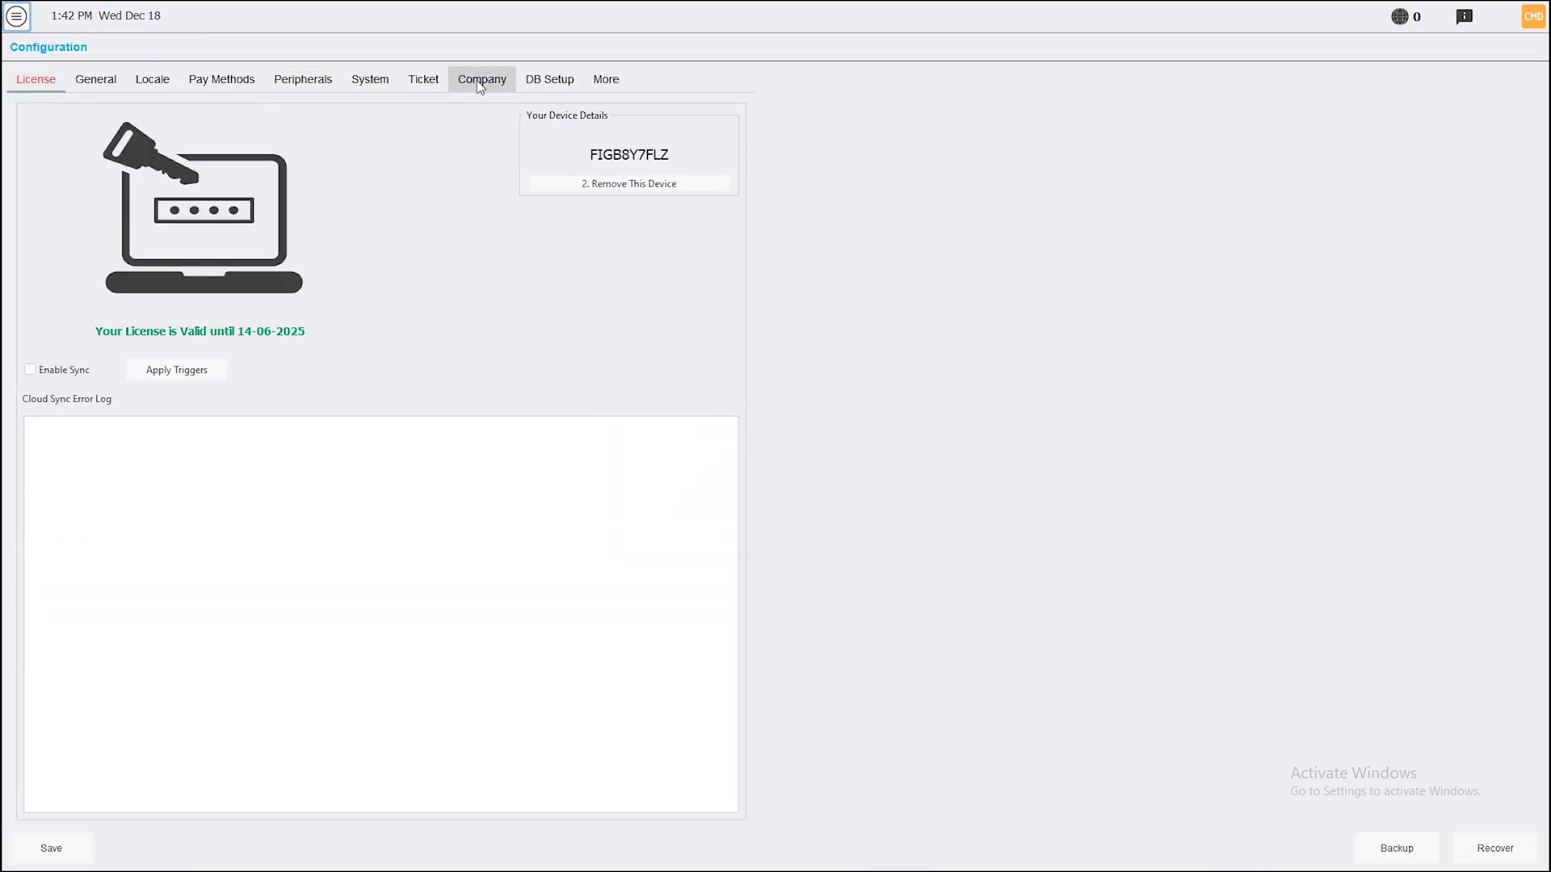
{"action": "left_click", "coordinate": [423, 80]}
{"action": "left_click", "coordinate": [377, 83]}
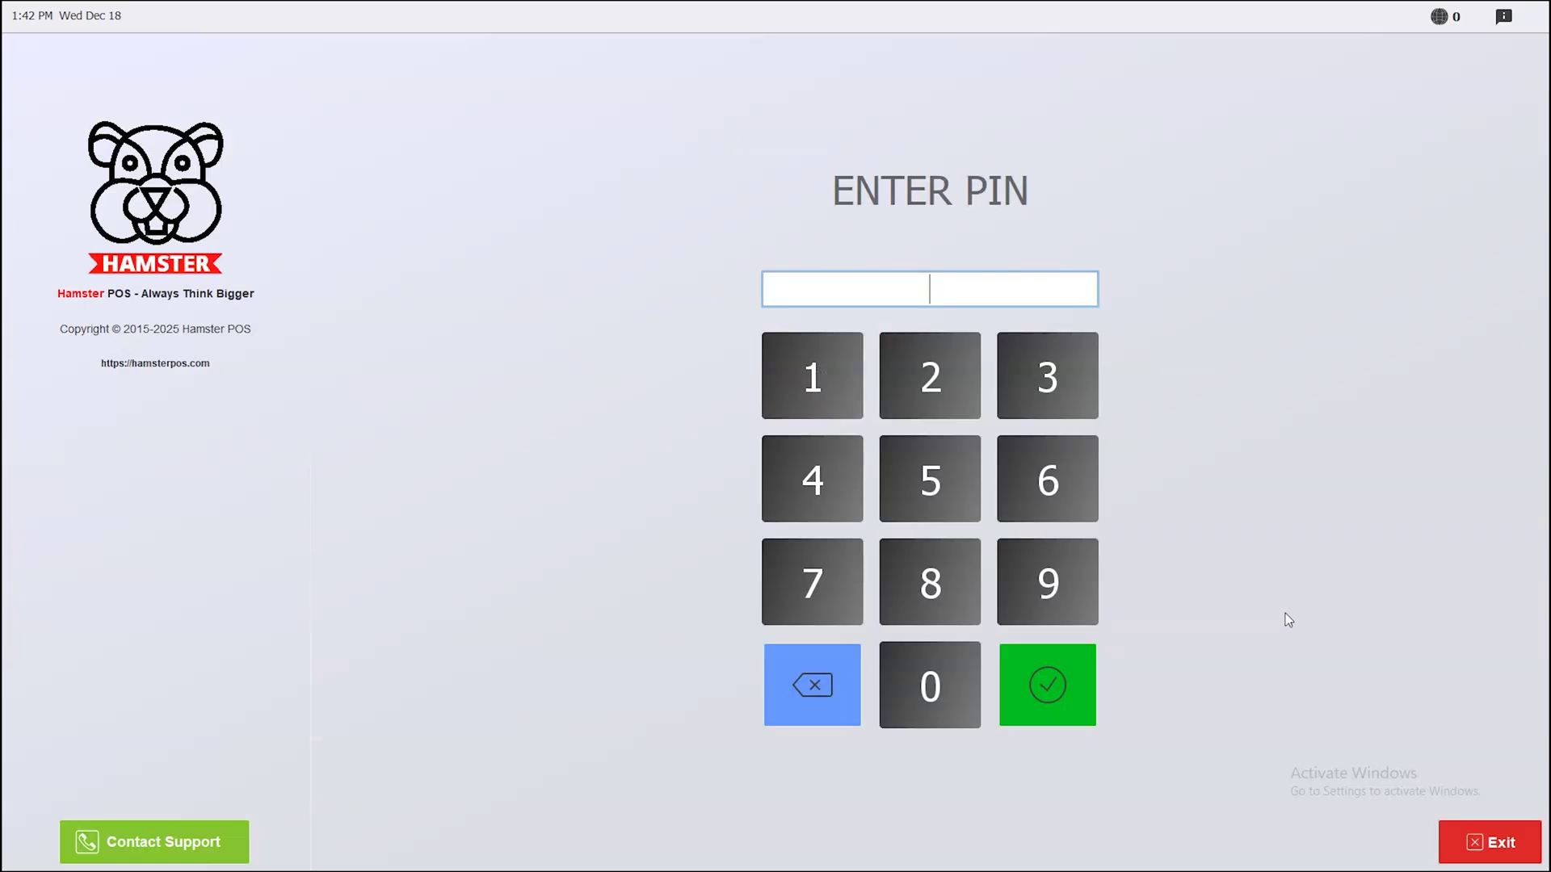
Exit Hamster POS, relaunch it and select the Main DB database
{"action": "left_click", "coordinate": [1486, 838]}
{"action": "double_click", "coordinate": [952, 198]}
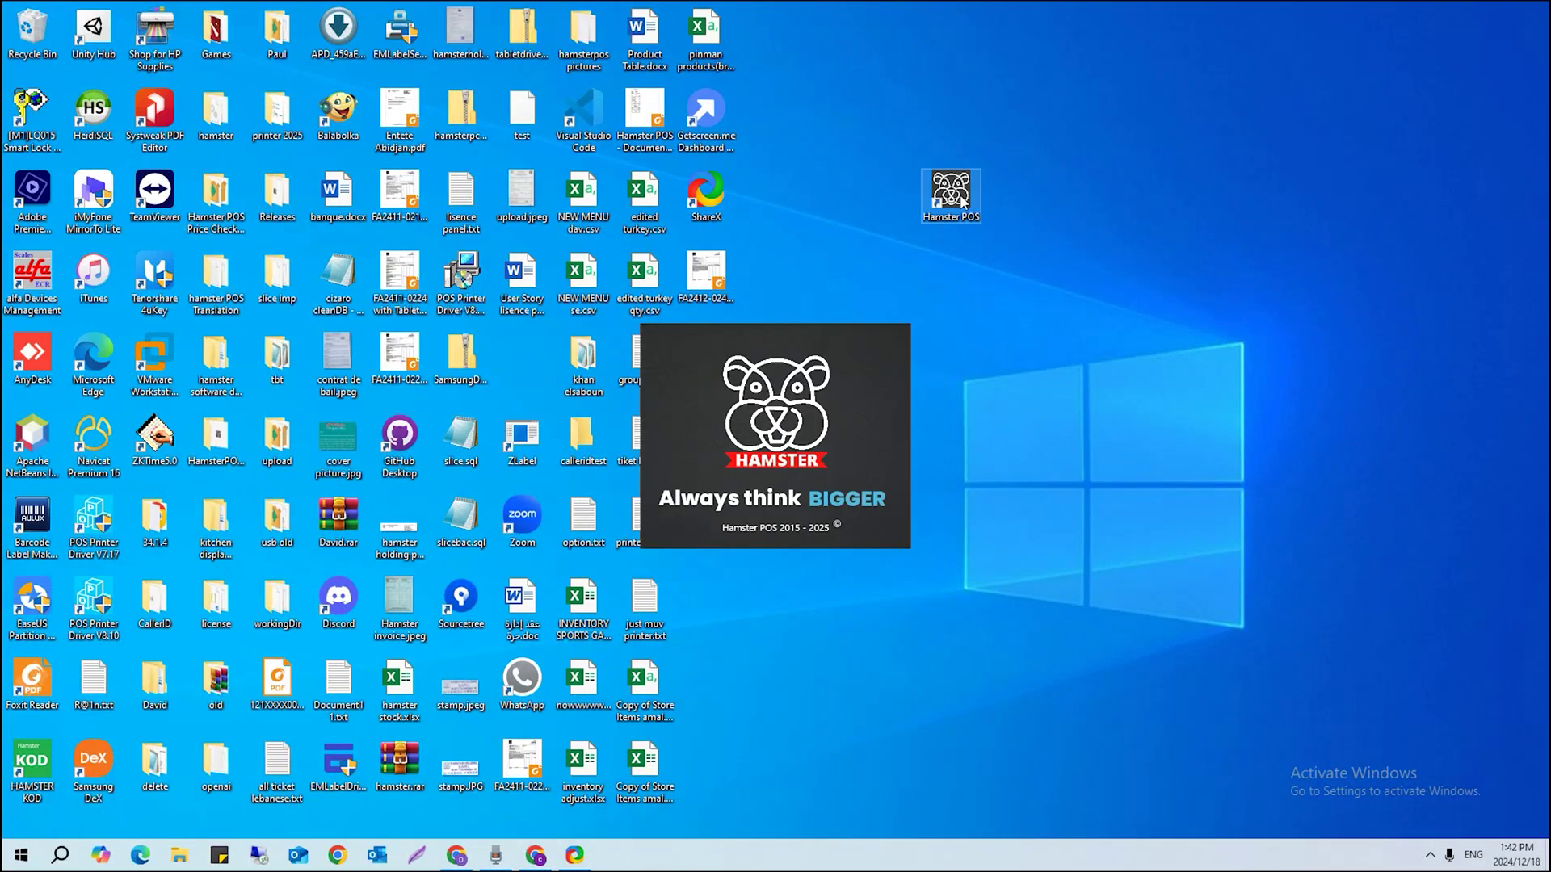
{"action": "left_click", "coordinate": [644, 363]}
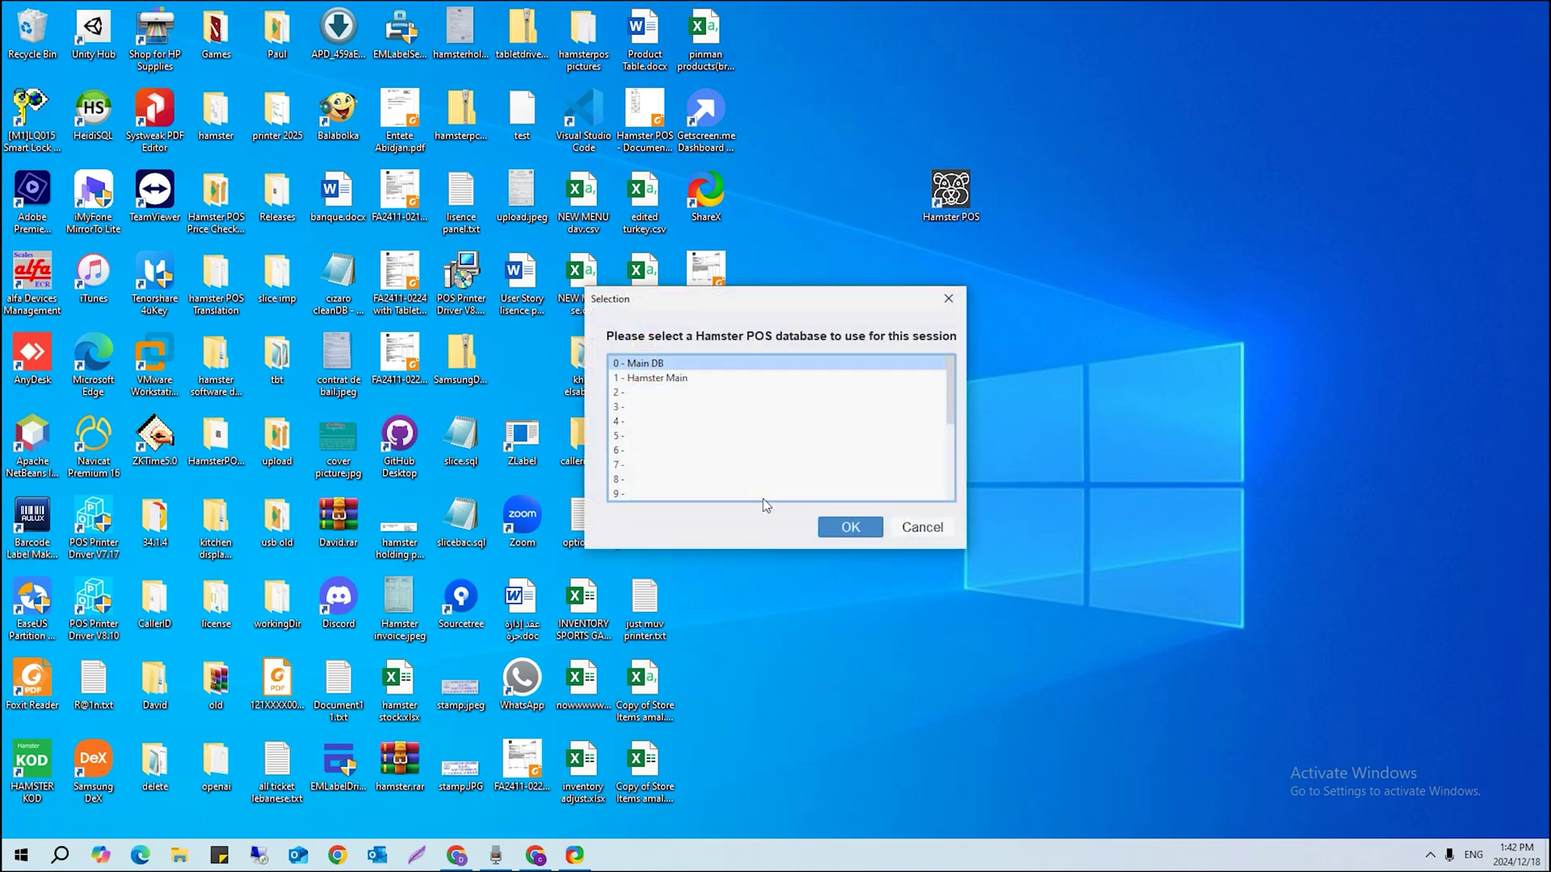
Confirm Main DB, sign back in with the staff PIN and return to the category overview
{"action": "left_click", "coordinate": [832, 526]}
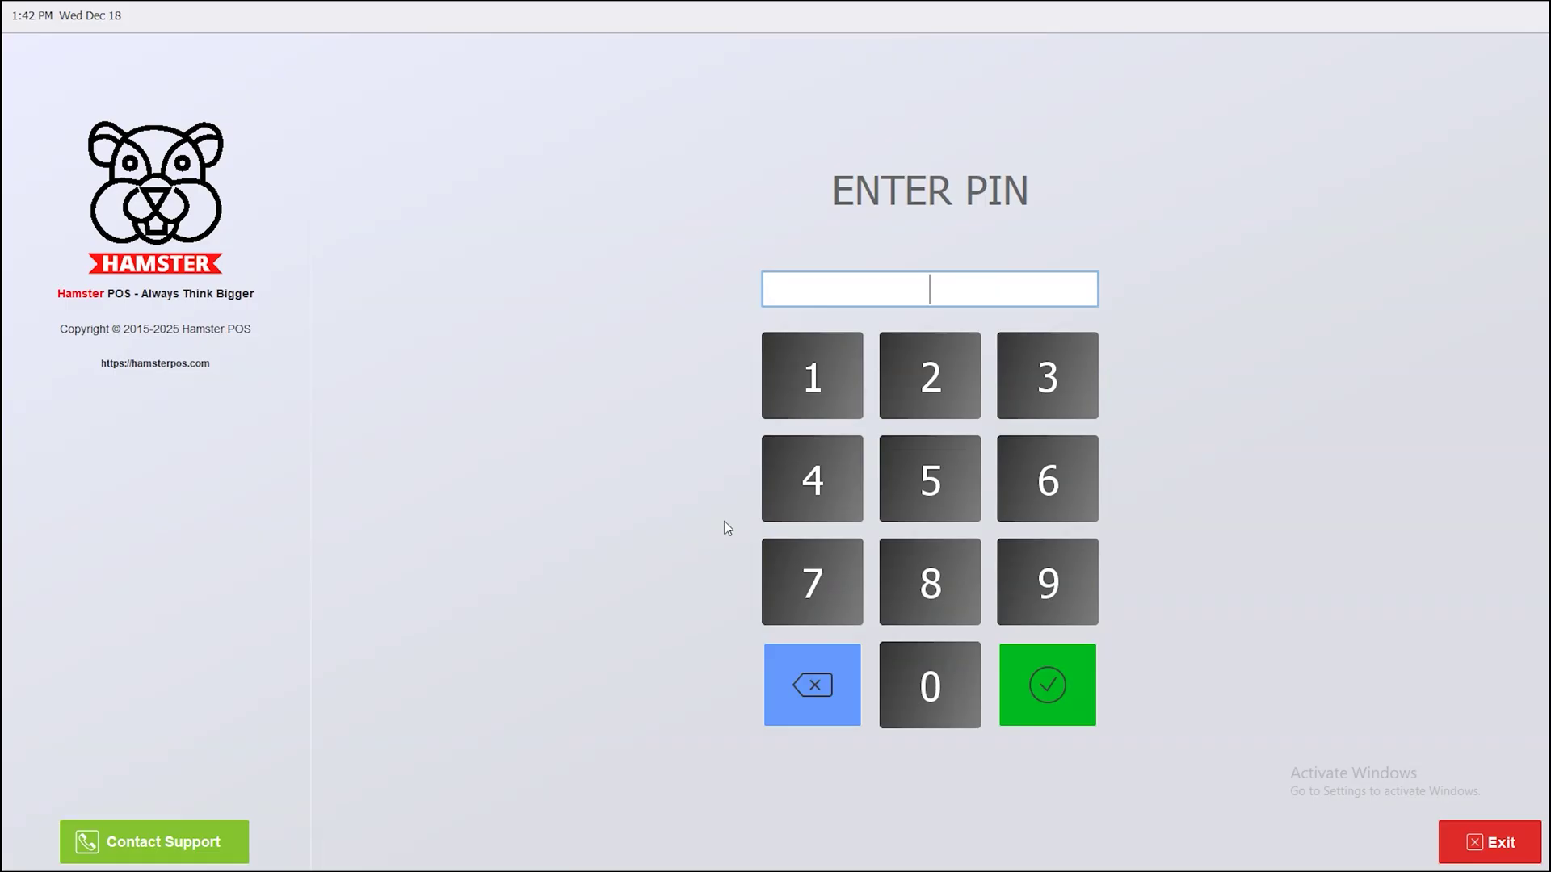
{"action": "type", "text": "123456"}
{"action": "key", "text": "Return"}
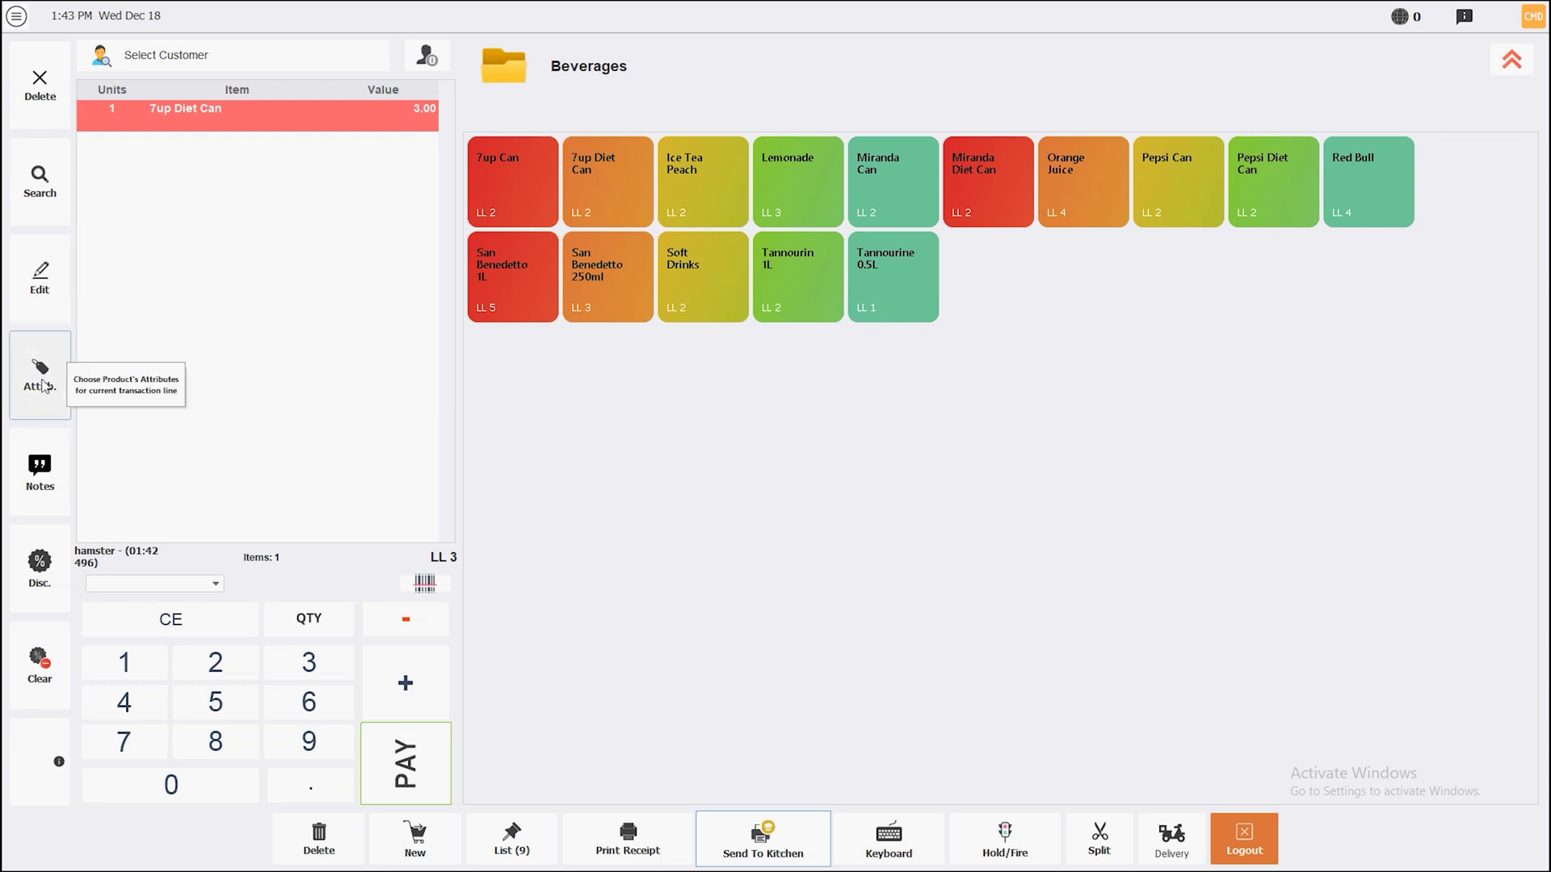
{"action": "left_click", "coordinate": [1512, 59]}
Add a Burrata Pizza at 21.00 from the Pizza category with the 'thin crust' attribute
{"action": "left_click", "coordinate": [1098, 192]}
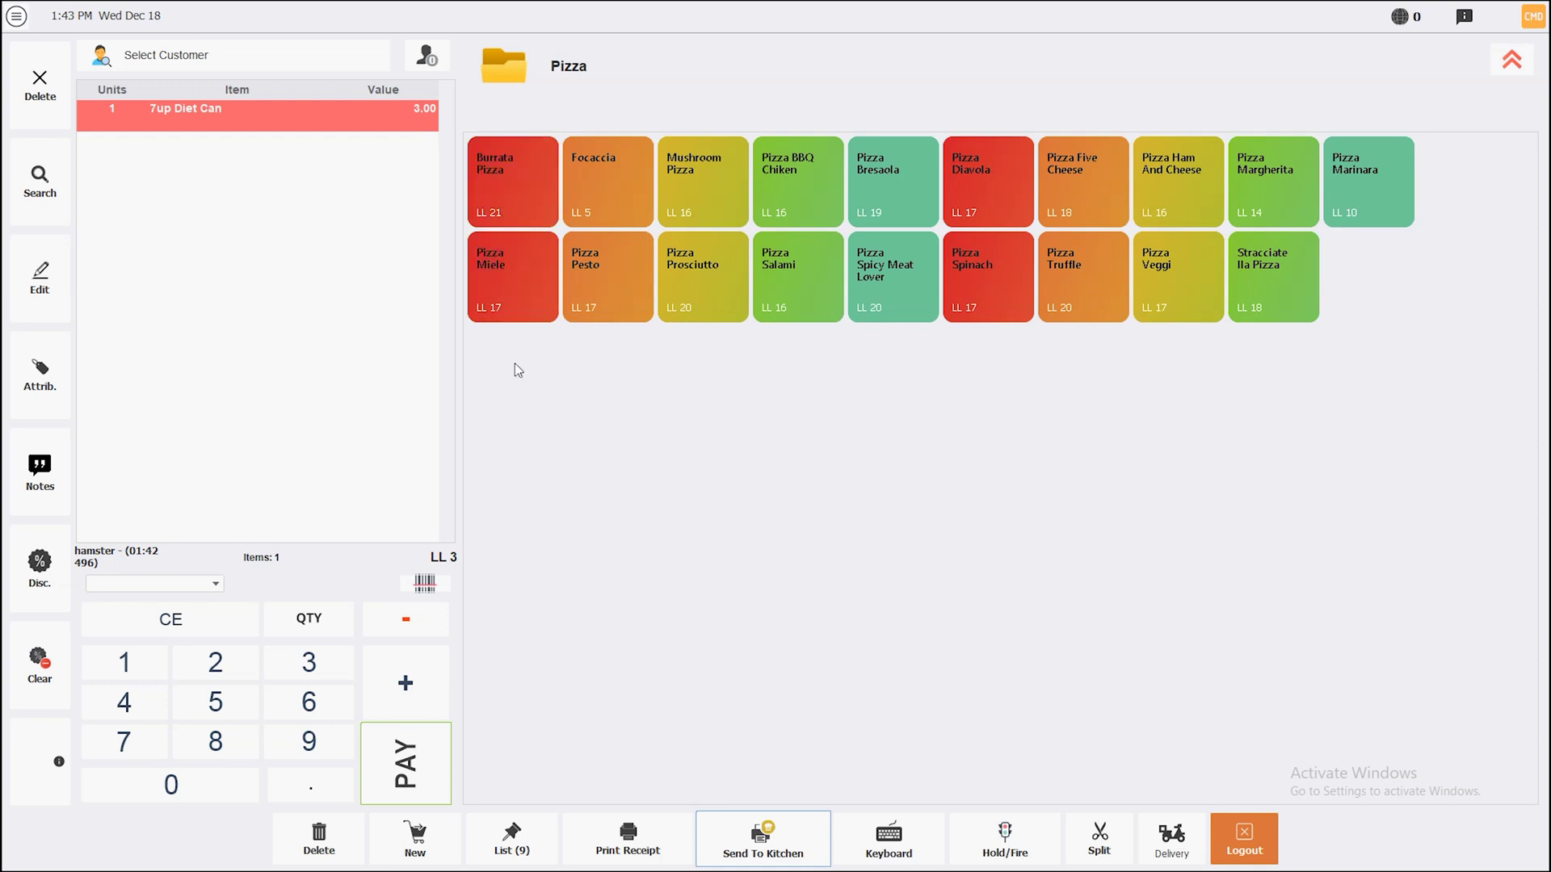
{"action": "left_click", "coordinate": [492, 190]}
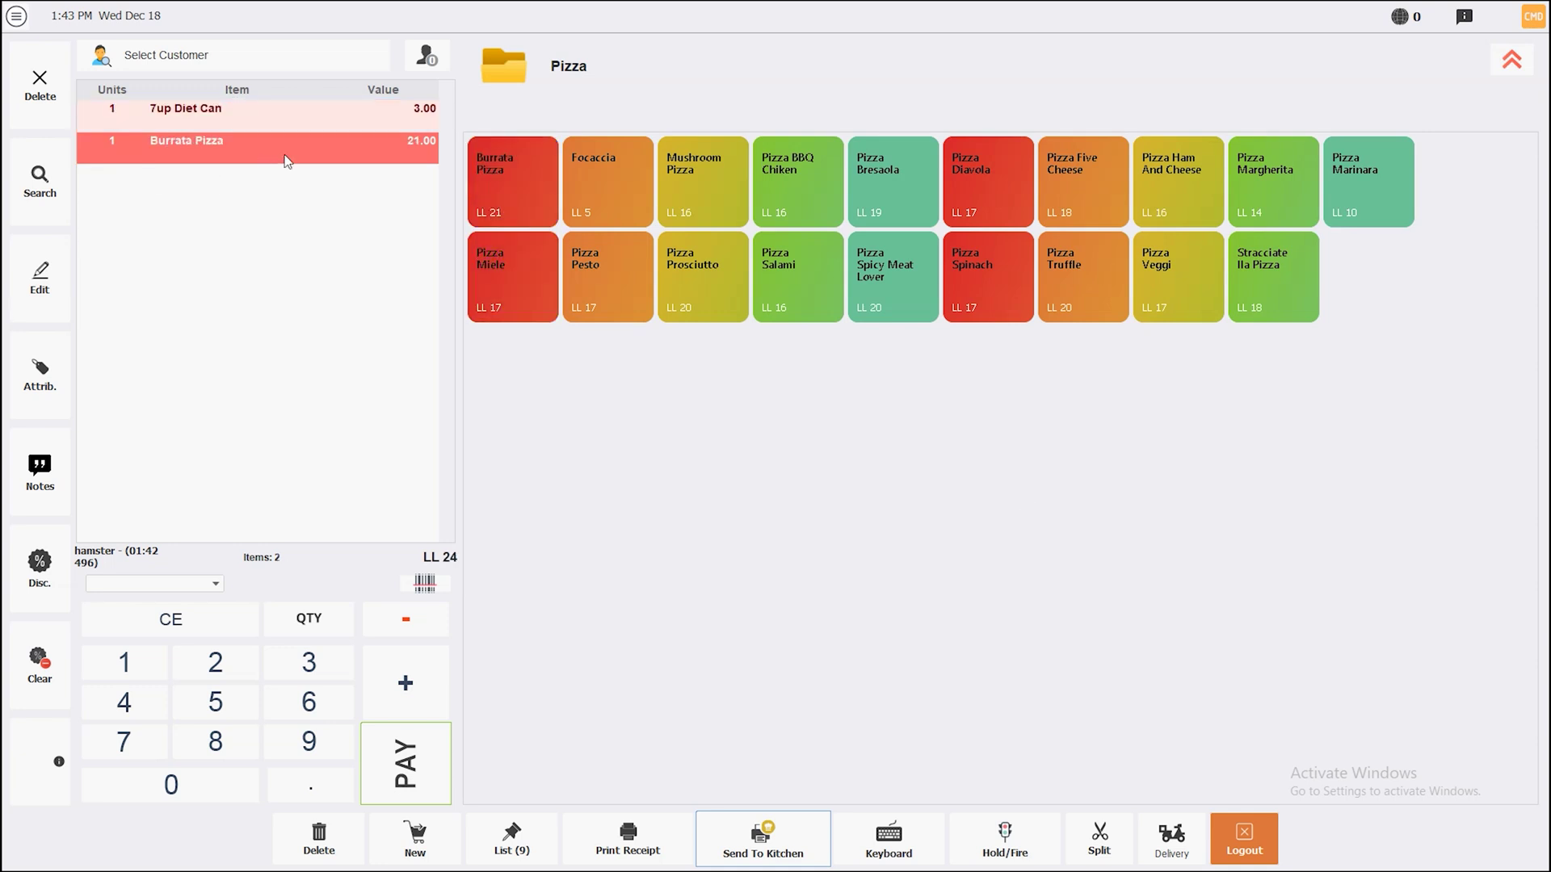
{"action": "left_click", "coordinate": [39, 376]}
{"action": "type", "text": "thin crust"}
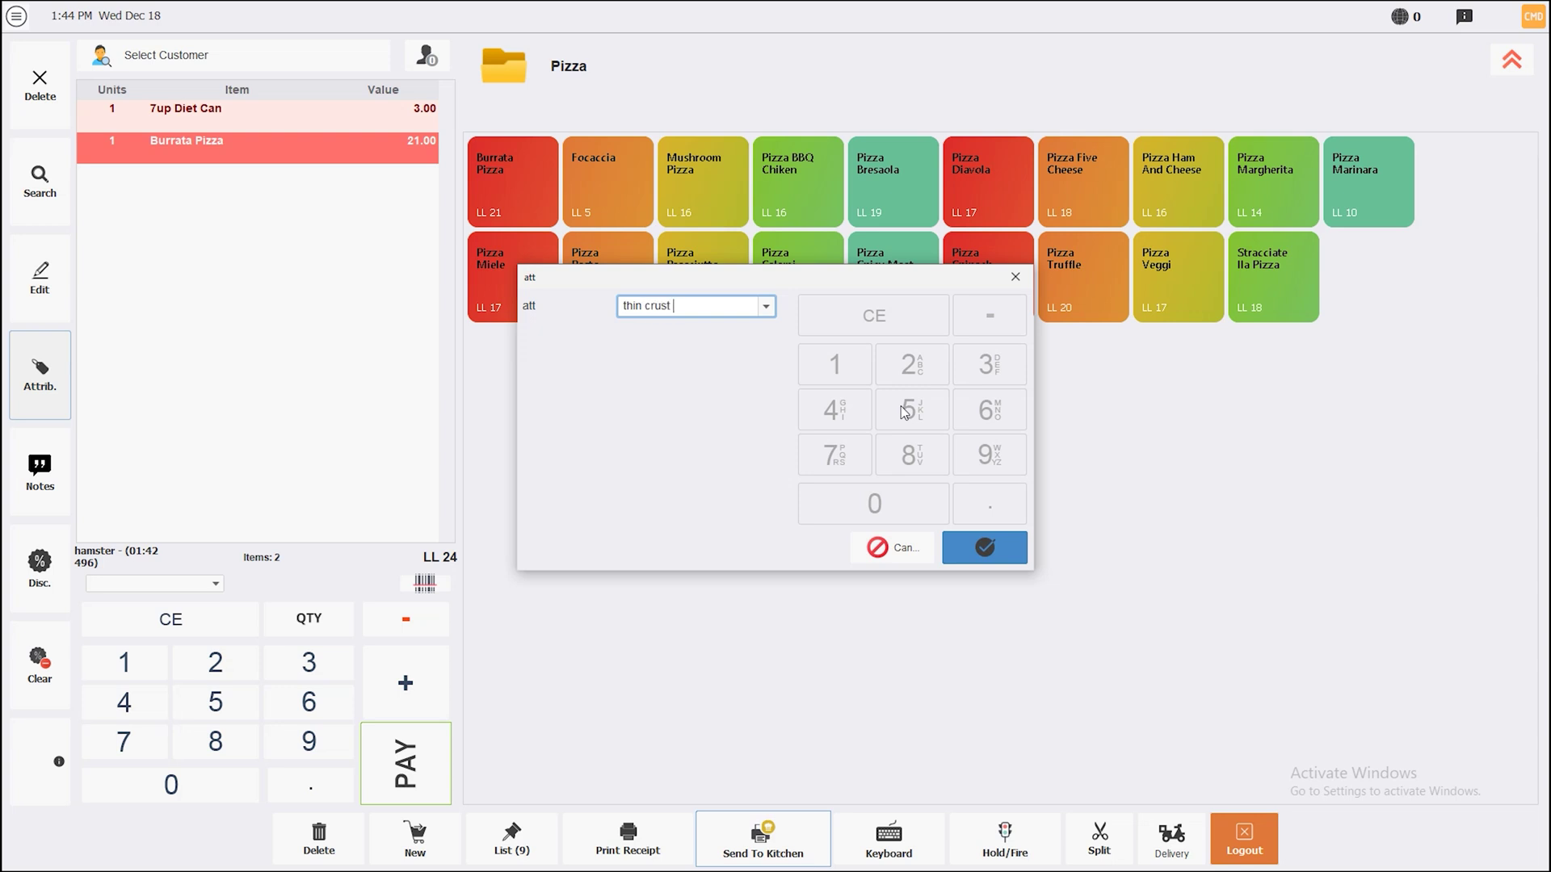
{"action": "key", "text": "Return"}
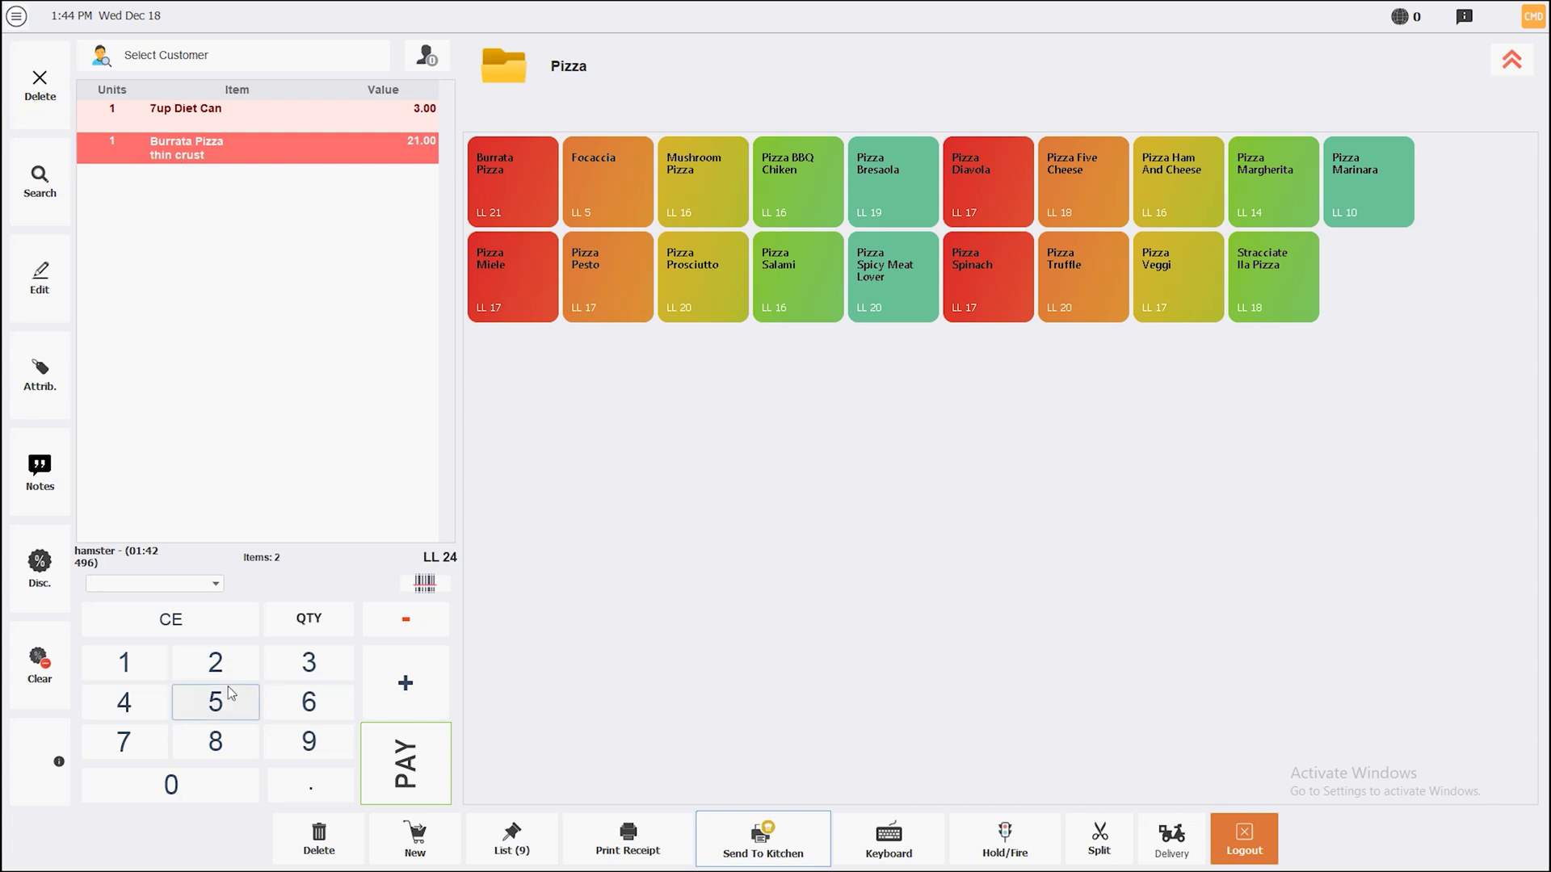
Send the kitchen note 'fsefdfs' to PRINTER 2 by itself, without the ticket items
{"action": "left_click", "coordinate": [38, 466]}
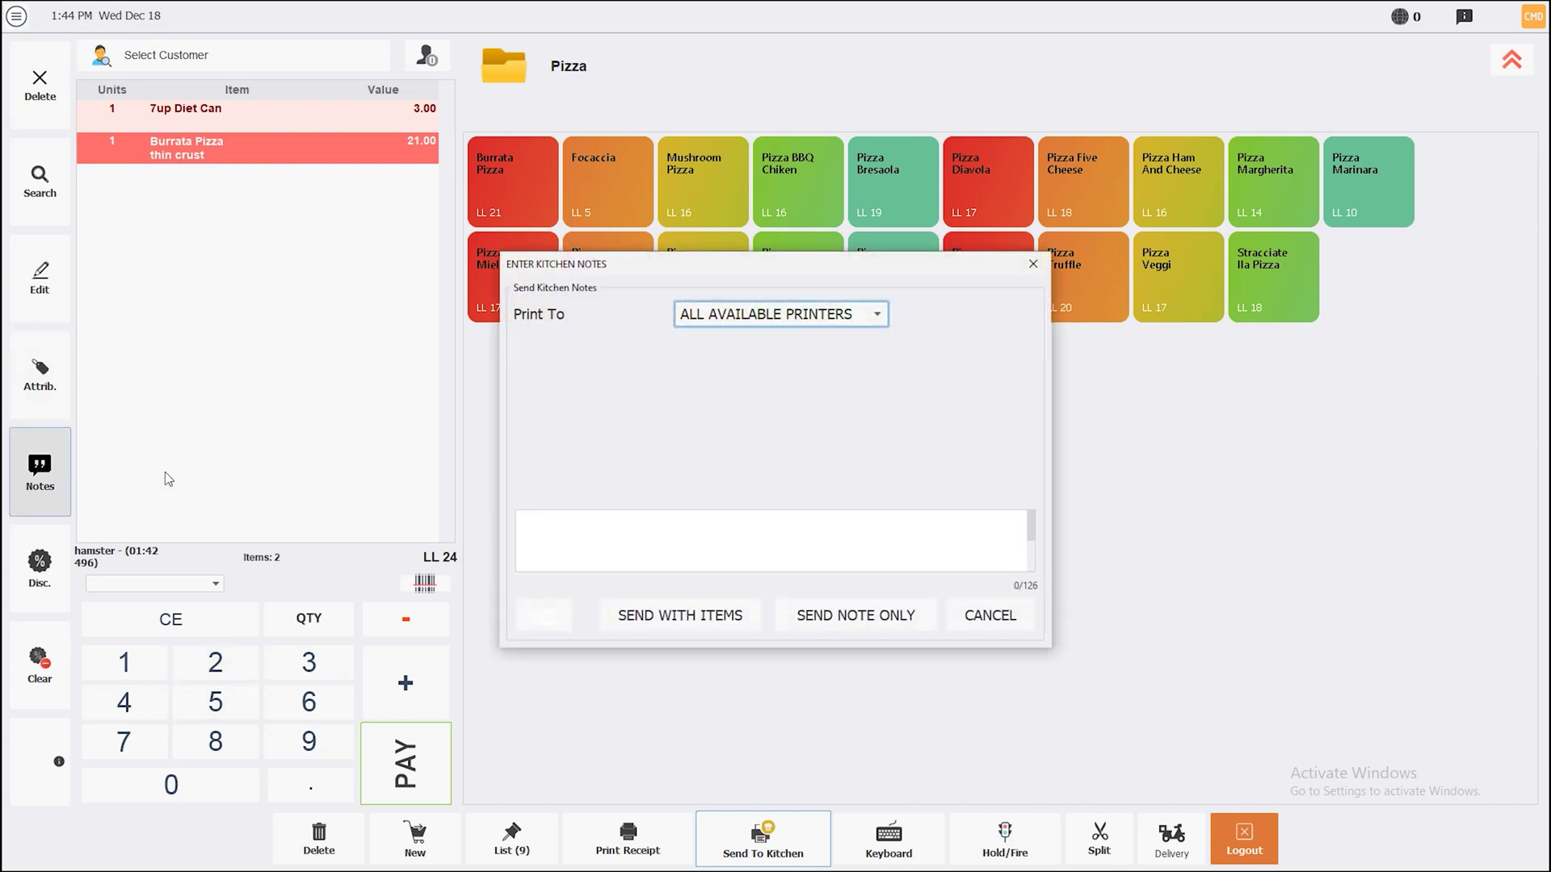
{"action": "left_click", "coordinate": [578, 539]}
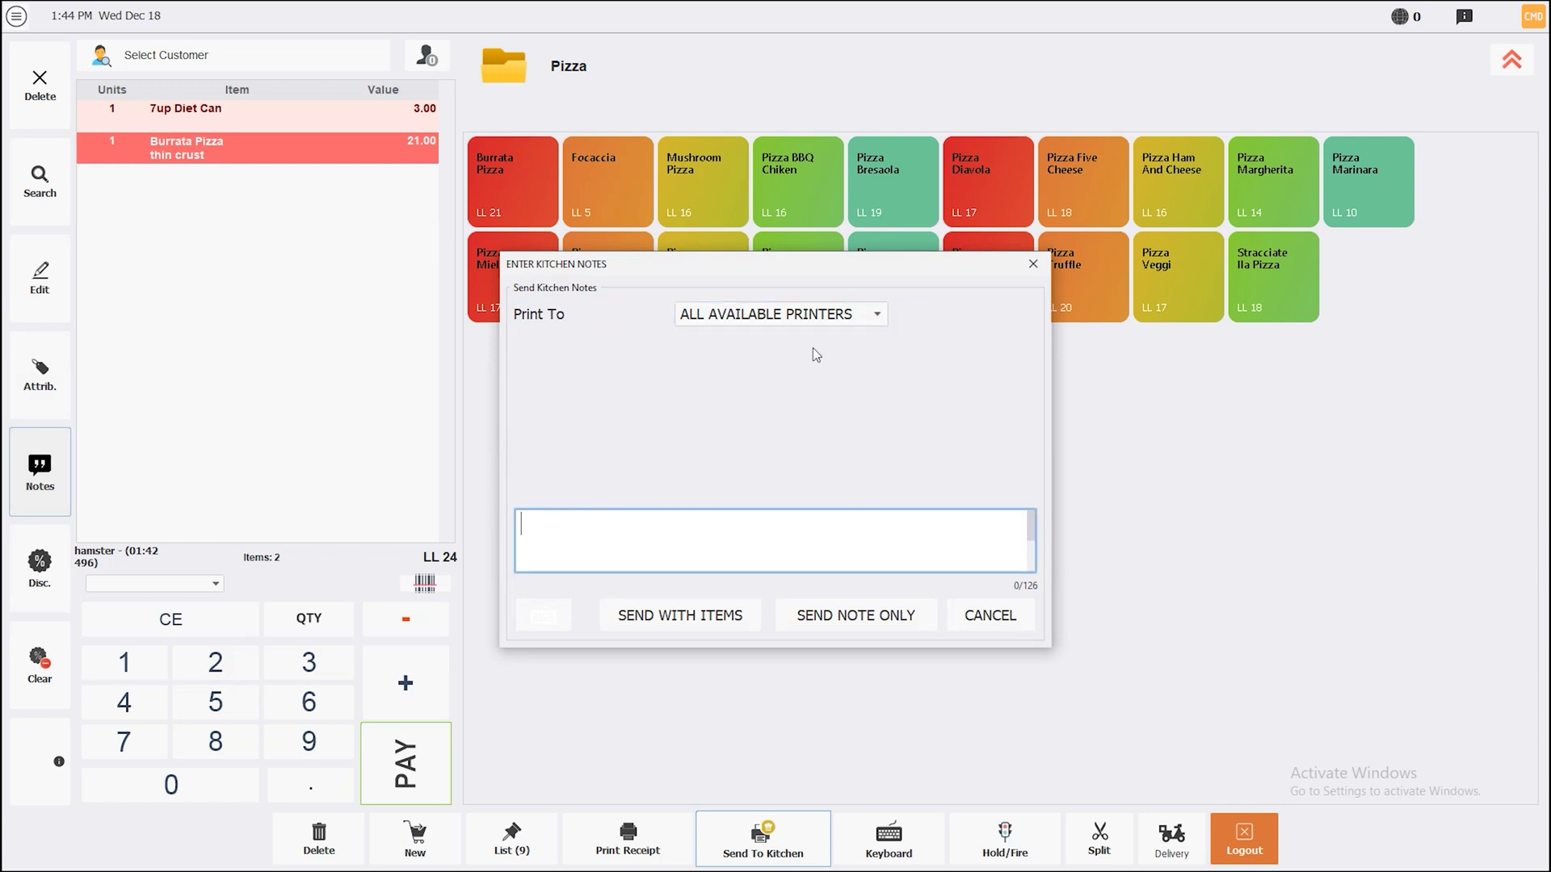
{"action": "left_click", "coordinate": [840, 318]}
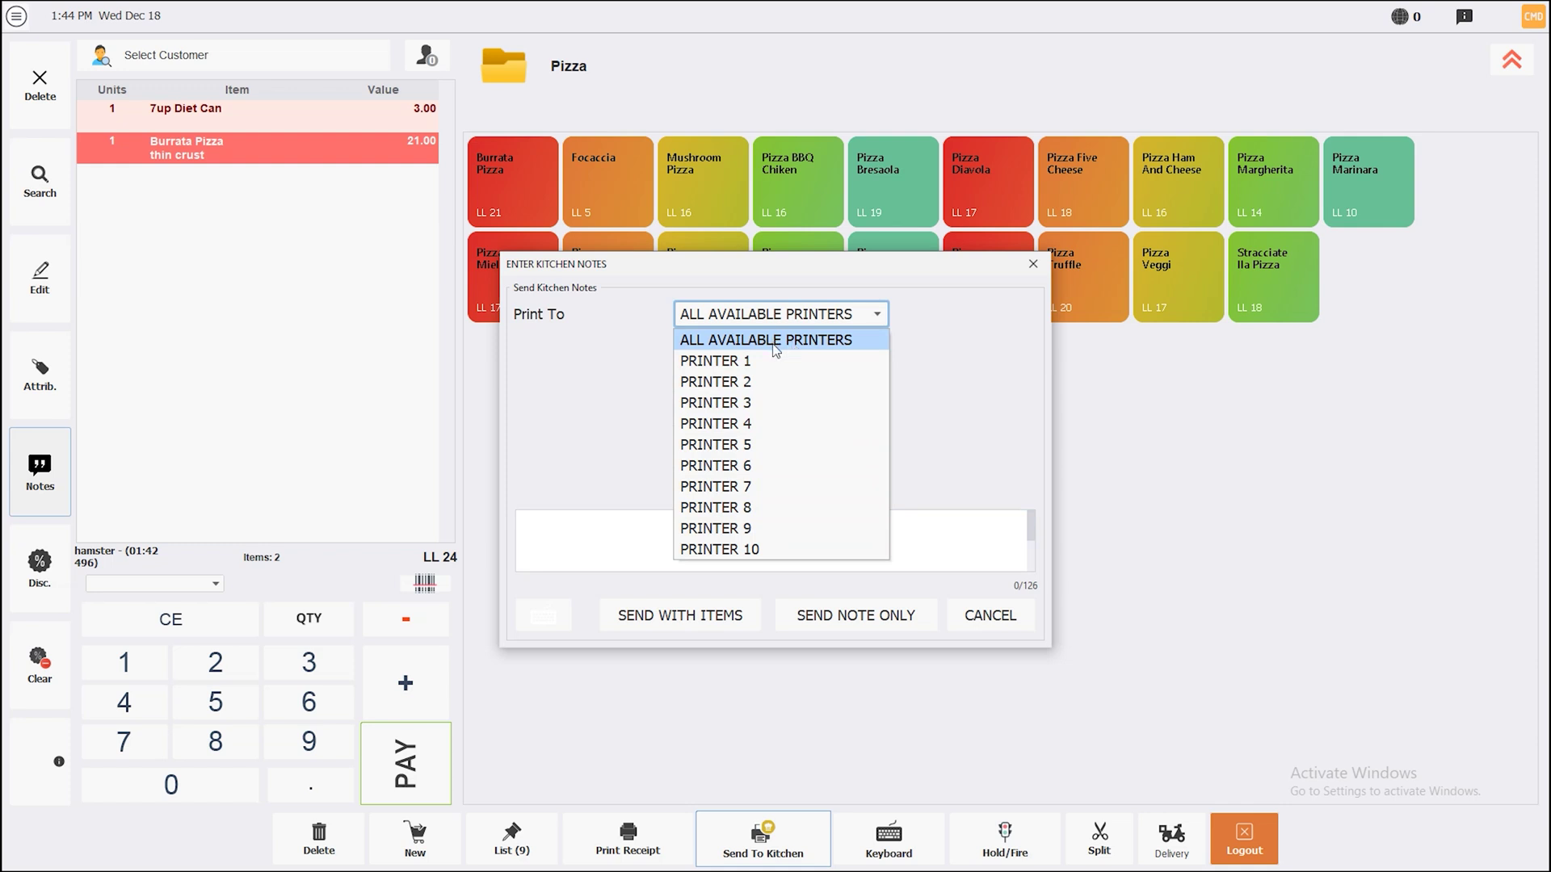
{"action": "left_click", "coordinate": [731, 386]}
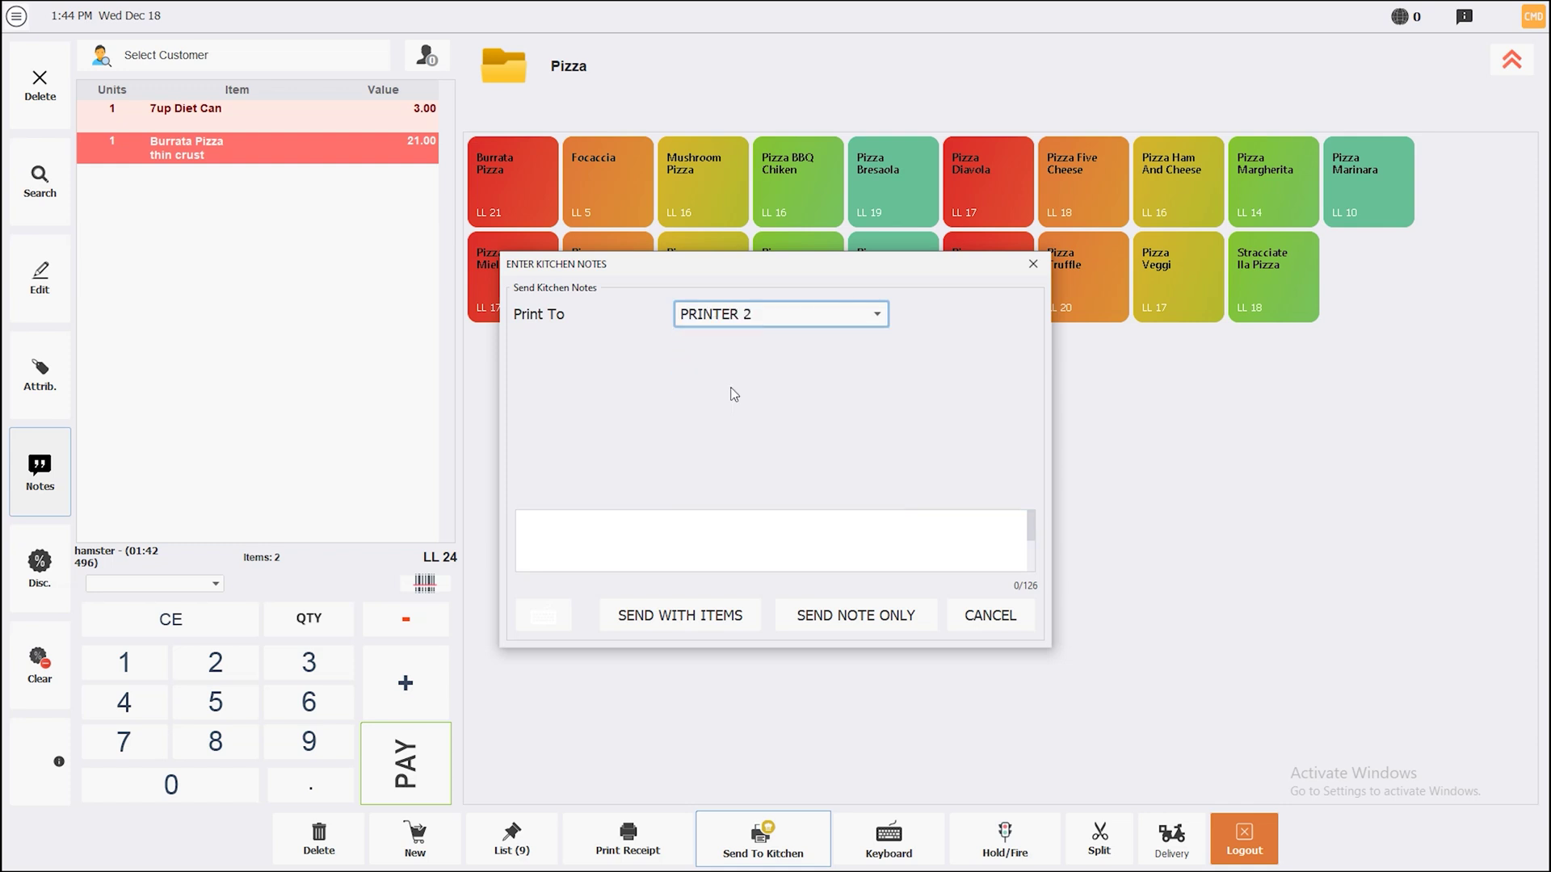
{"action": "left_click", "coordinate": [665, 560]}
{"action": "type", "text": "fsefdfs"}
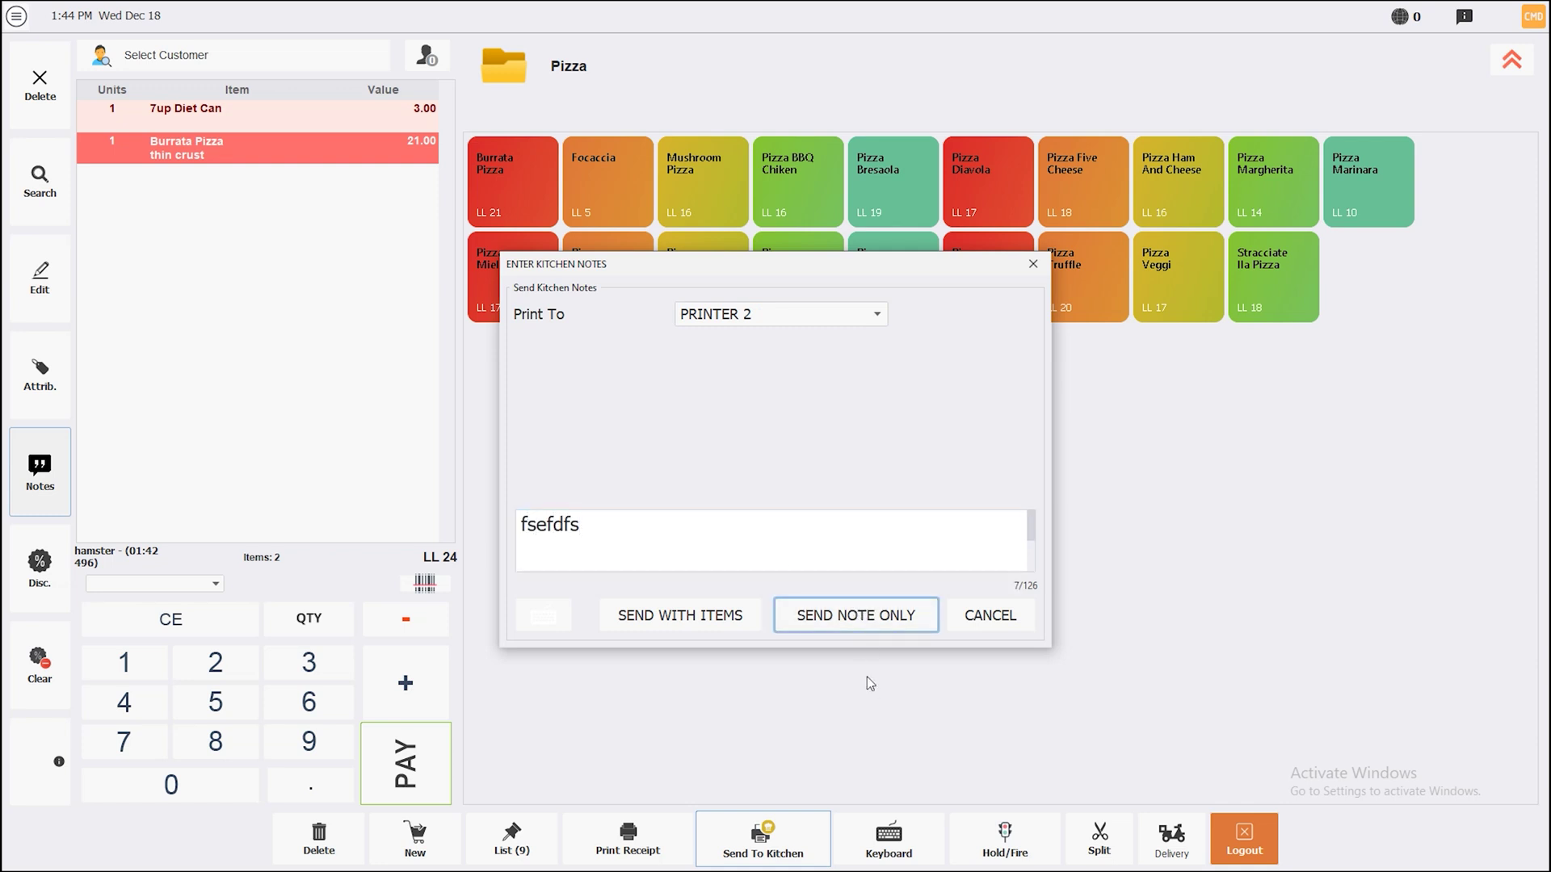
{"action": "left_click", "coordinate": [845, 618]}
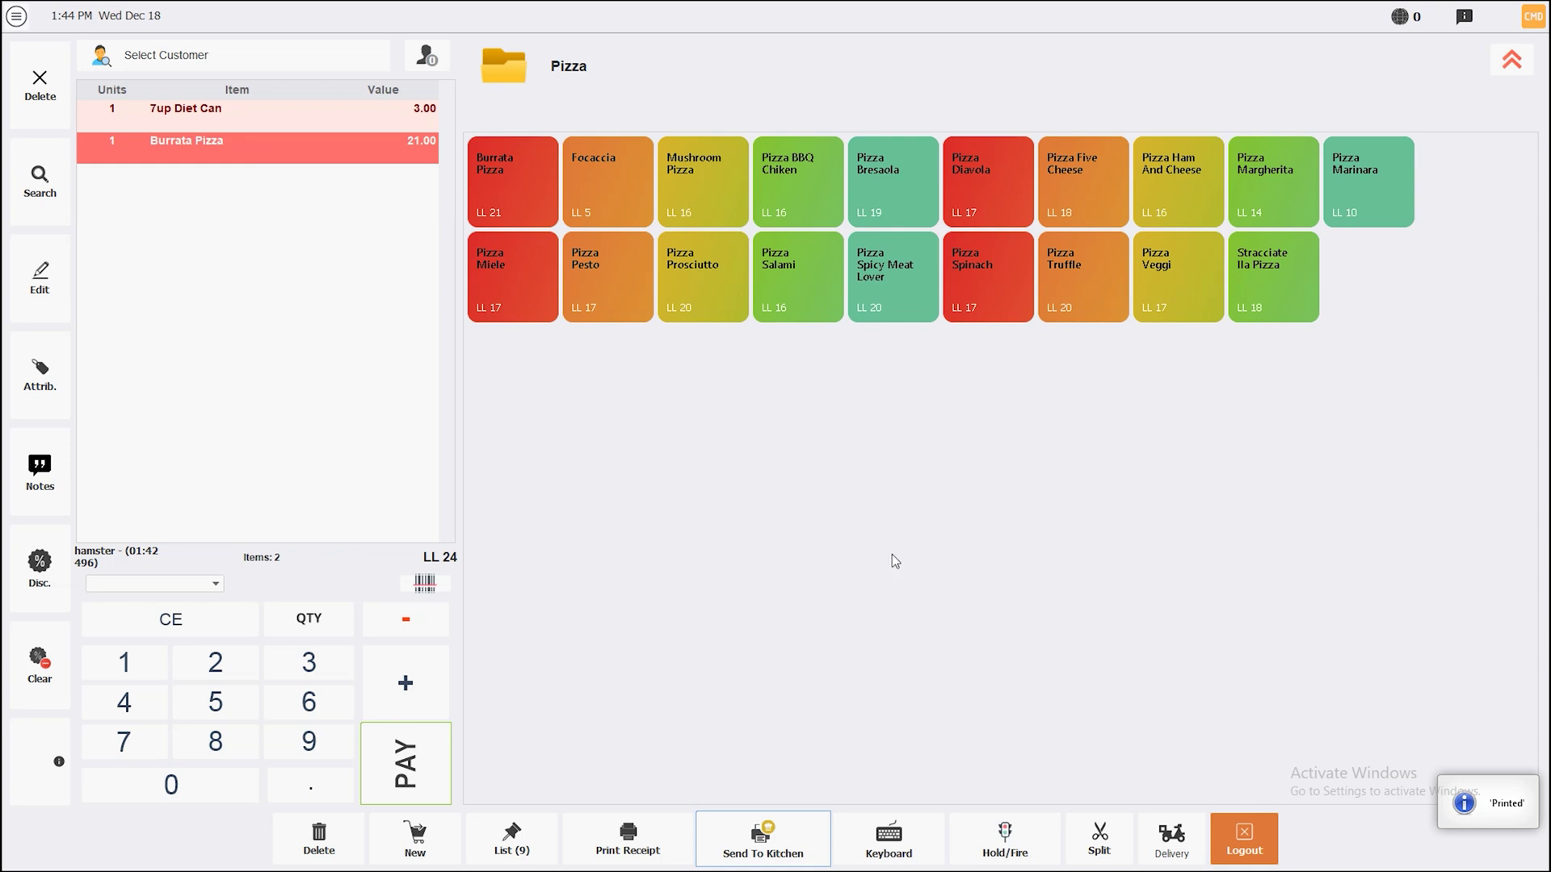
Apply a fixed LL 2 Total $ discount to the ticket, then clear it back to LL 24
{"action": "left_click", "coordinate": [44, 564]}
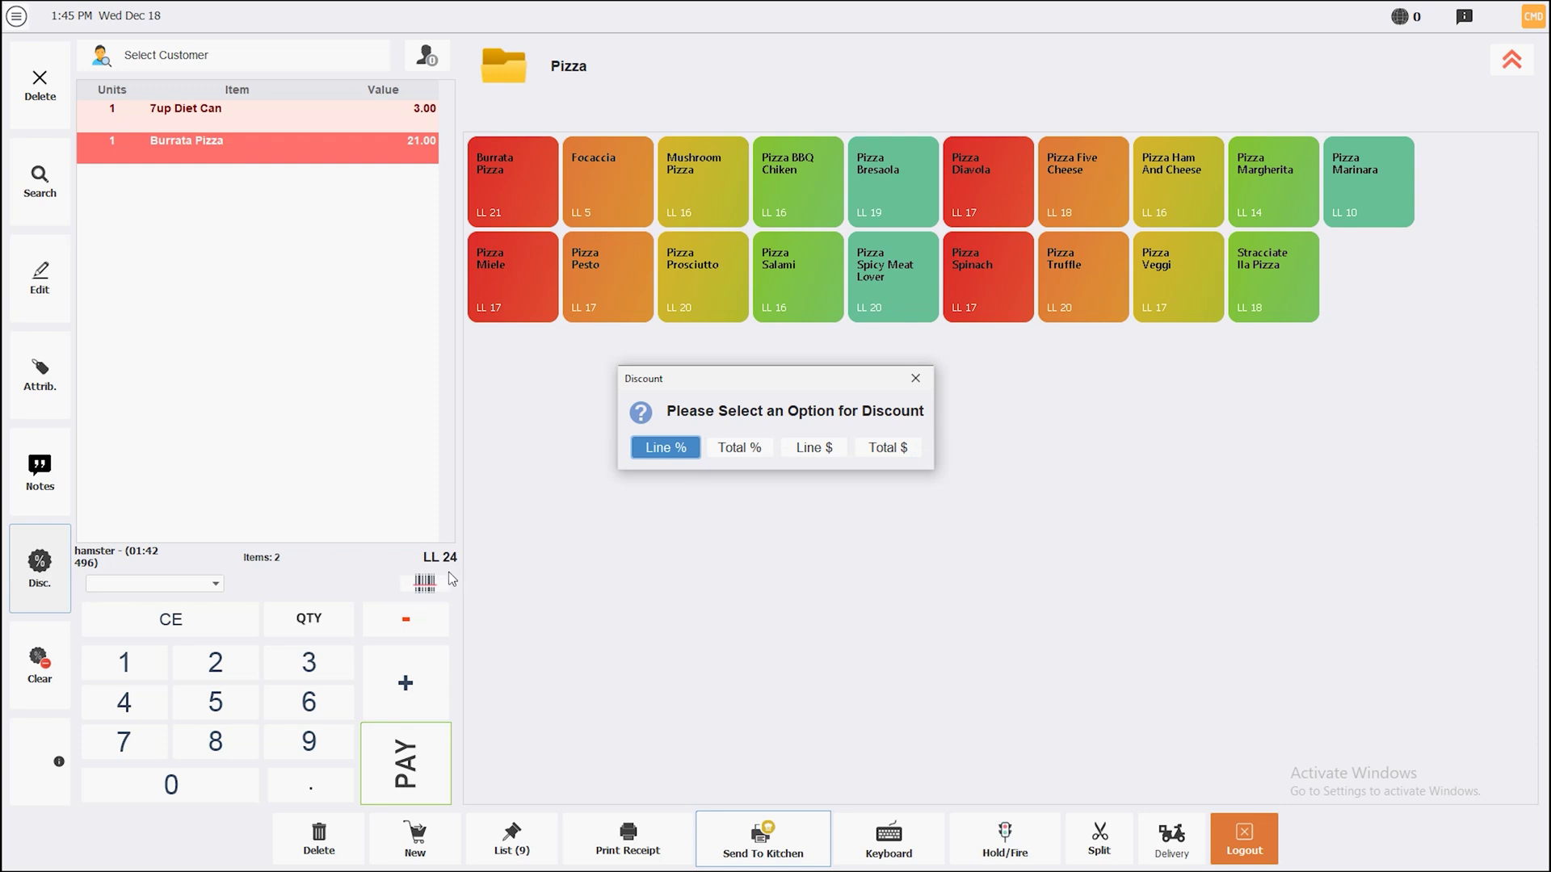
{"action": "left_click", "coordinate": [914, 379]}
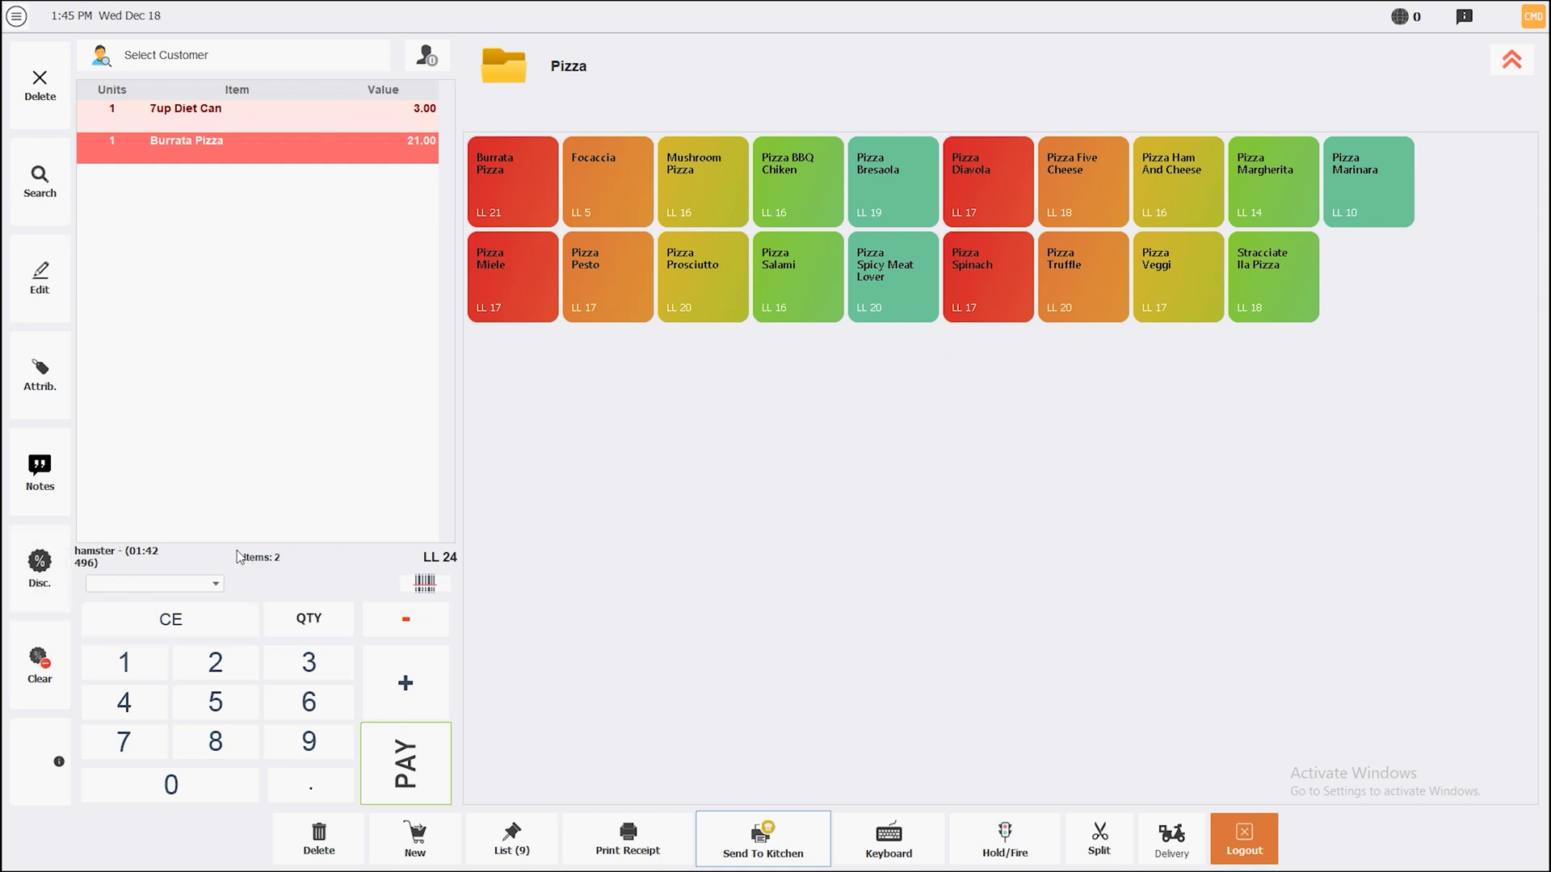
{"action": "left_click", "coordinate": [216, 664]}
{"action": "left_click", "coordinate": [63, 570]}
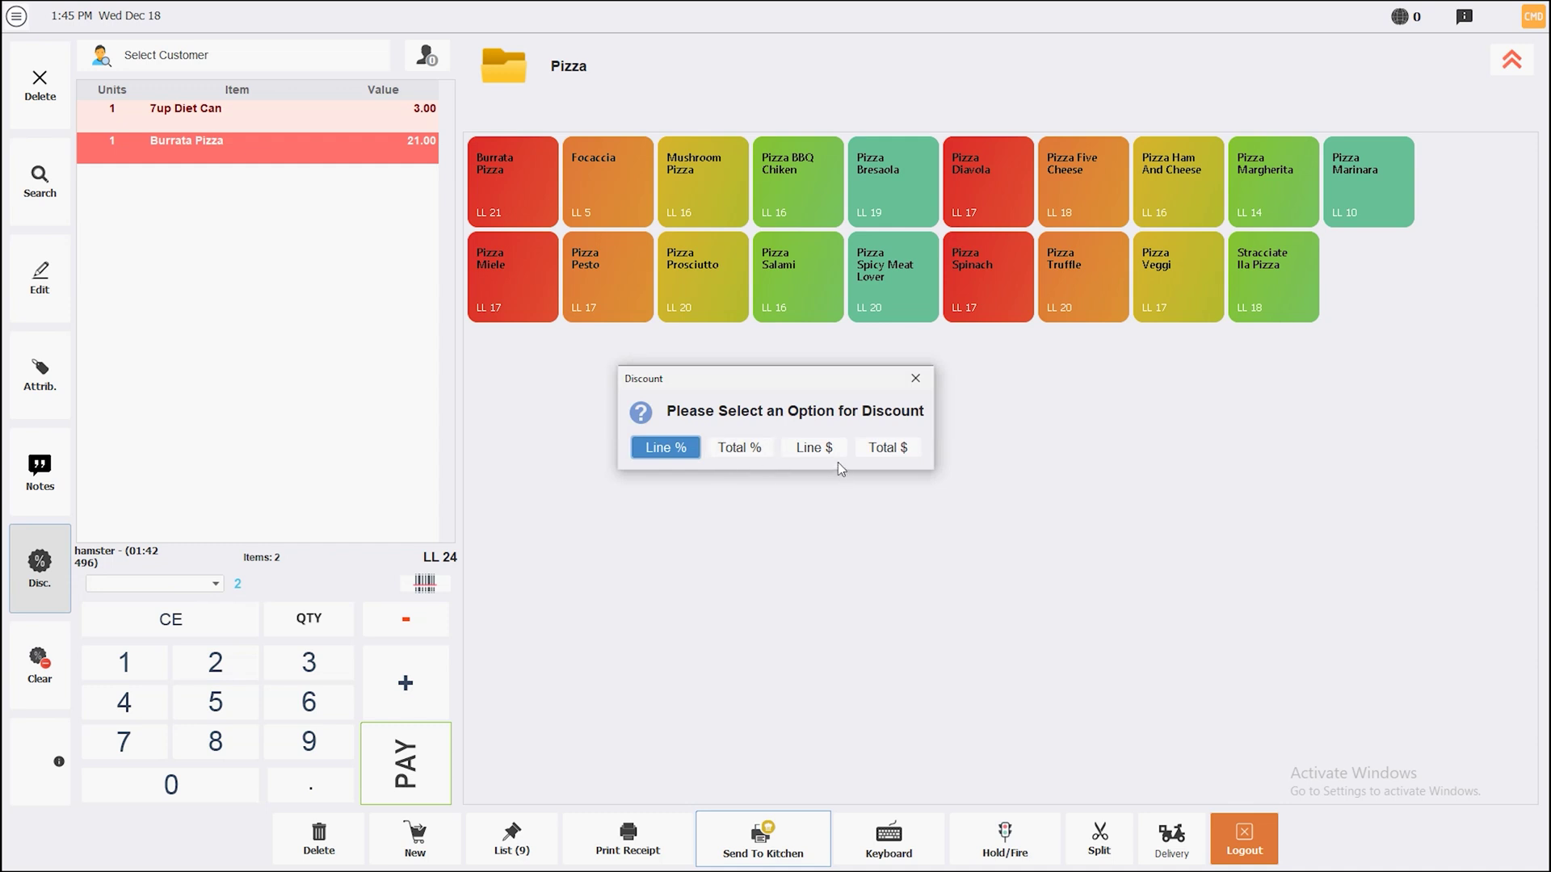
{"action": "left_click", "coordinate": [814, 448]}
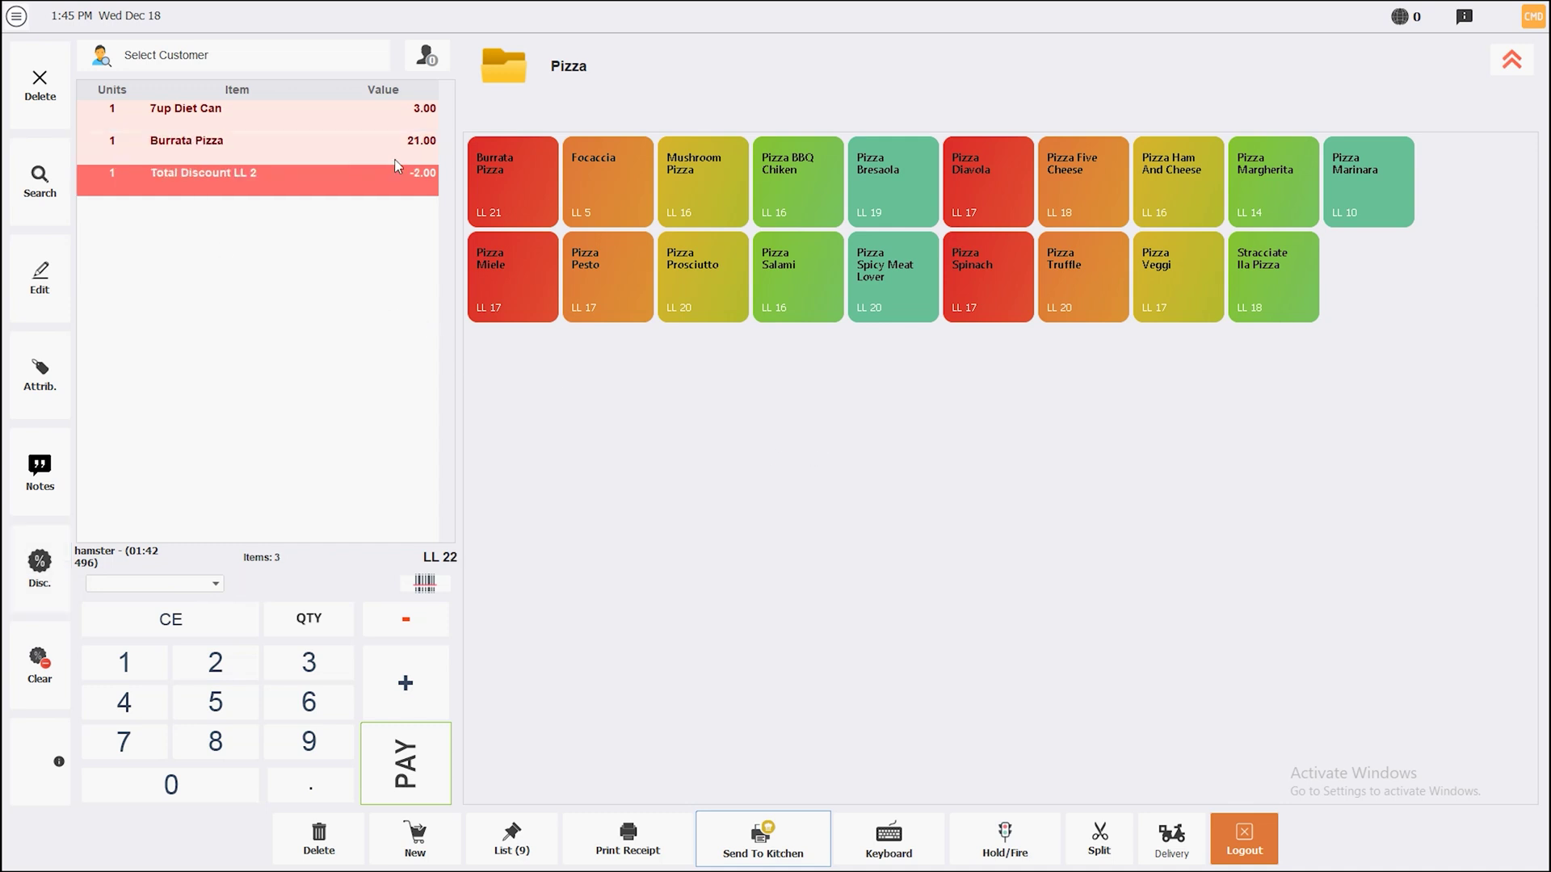
{"action": "left_click", "coordinate": [45, 671]}
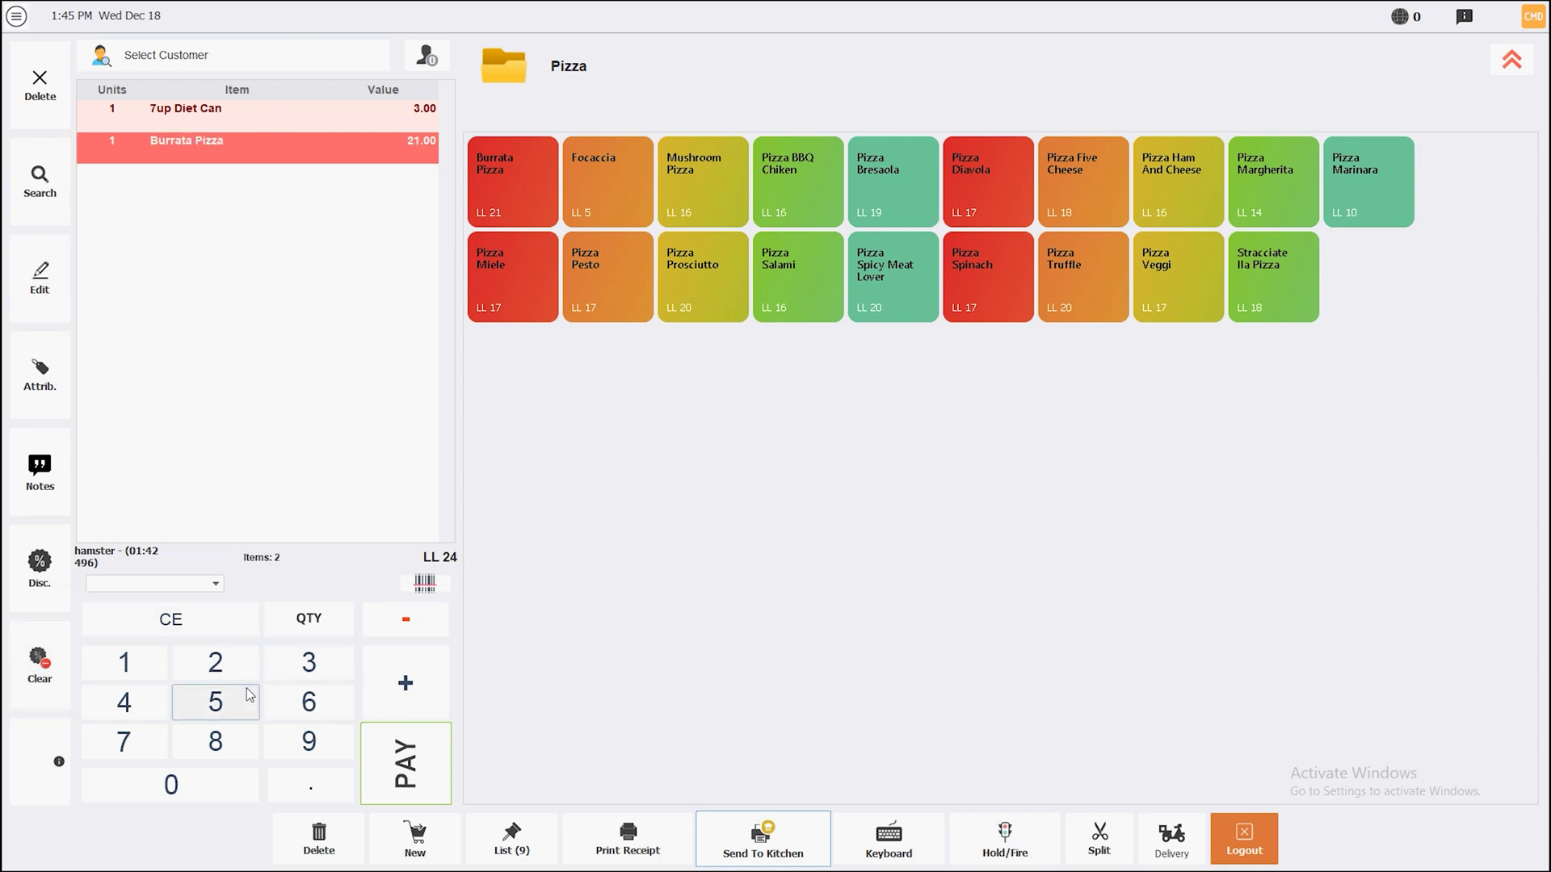
Apply a LL 4 Total $ discount to the order, then clear it
{"action": "left_click", "coordinate": [144, 709]}
{"action": "left_click", "coordinate": [39, 565]}
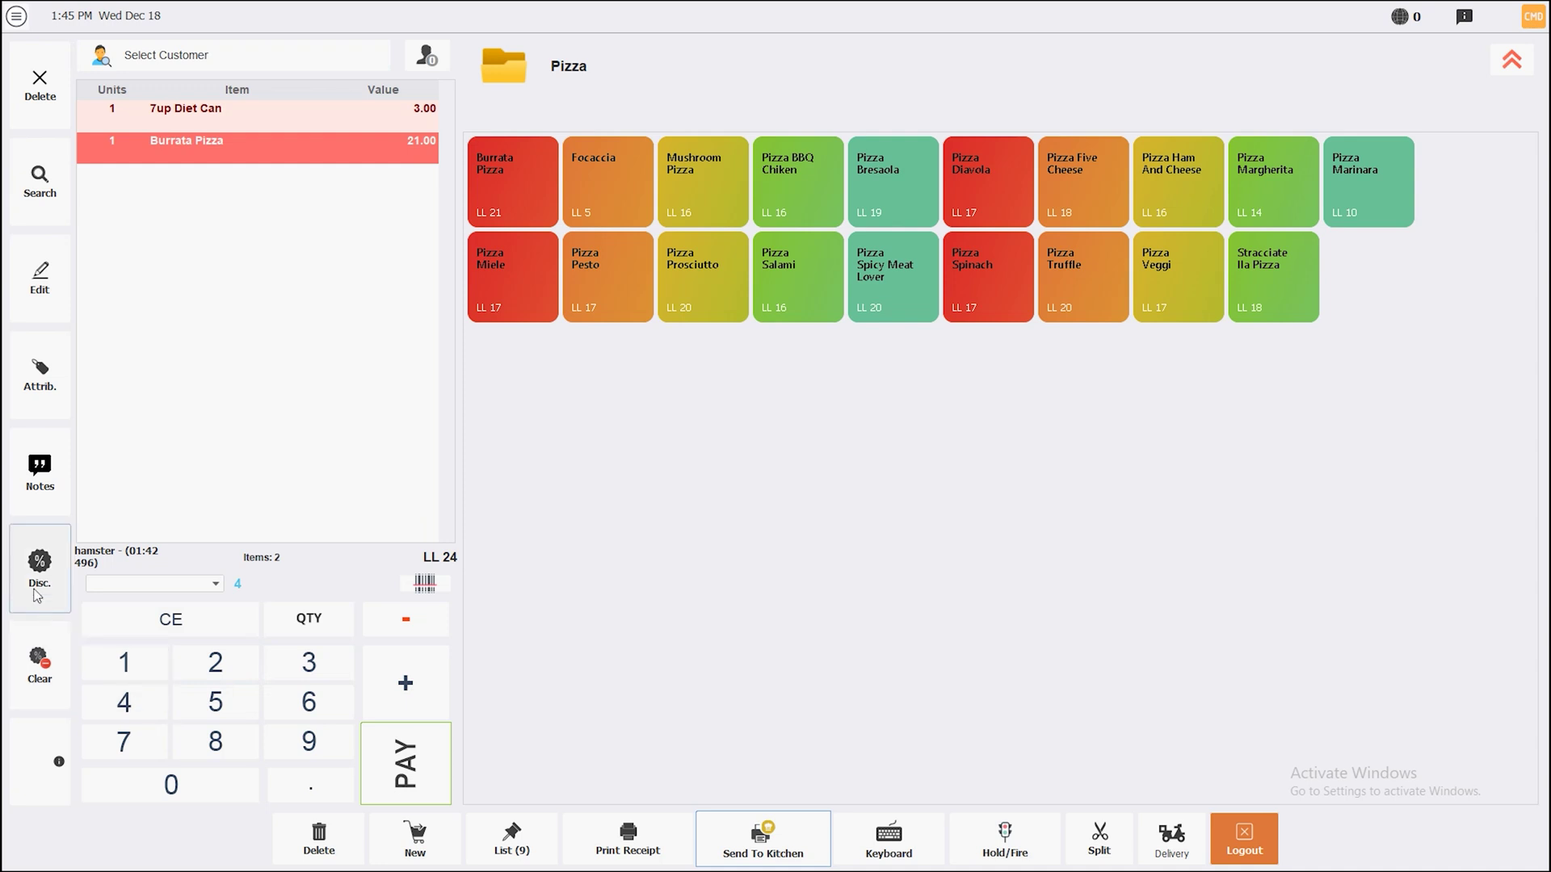
{"action": "left_click", "coordinate": [891, 449]}
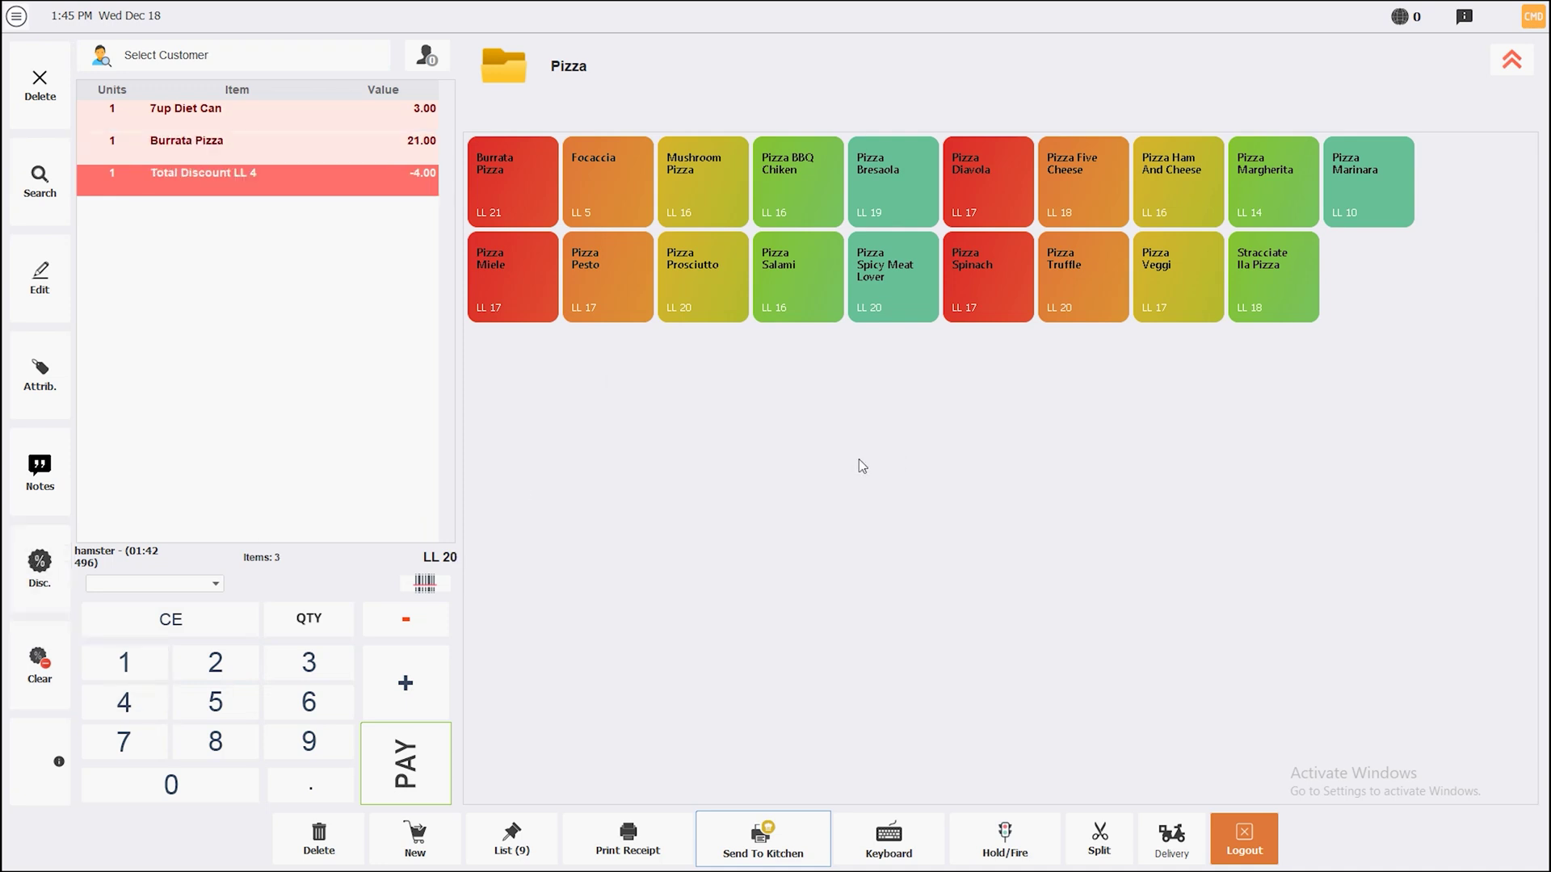
{"action": "left_click", "coordinate": [37, 667]}
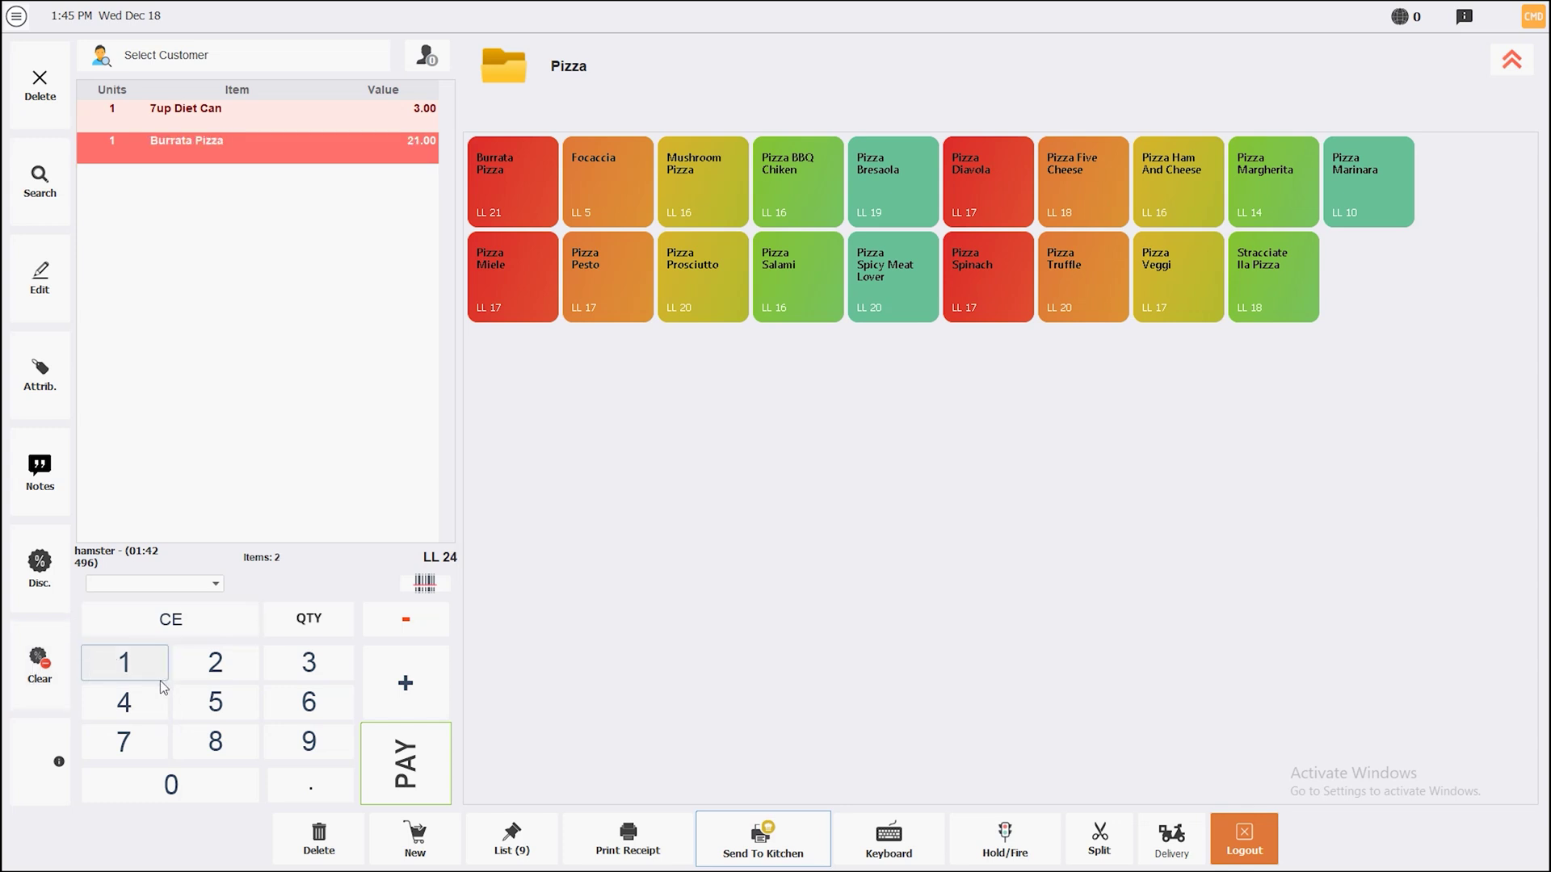
Apply a 20% Total % discount, then remove it from Burrata Pizza and 7up Diet Can
{"action": "left_click", "coordinate": [215, 664]}
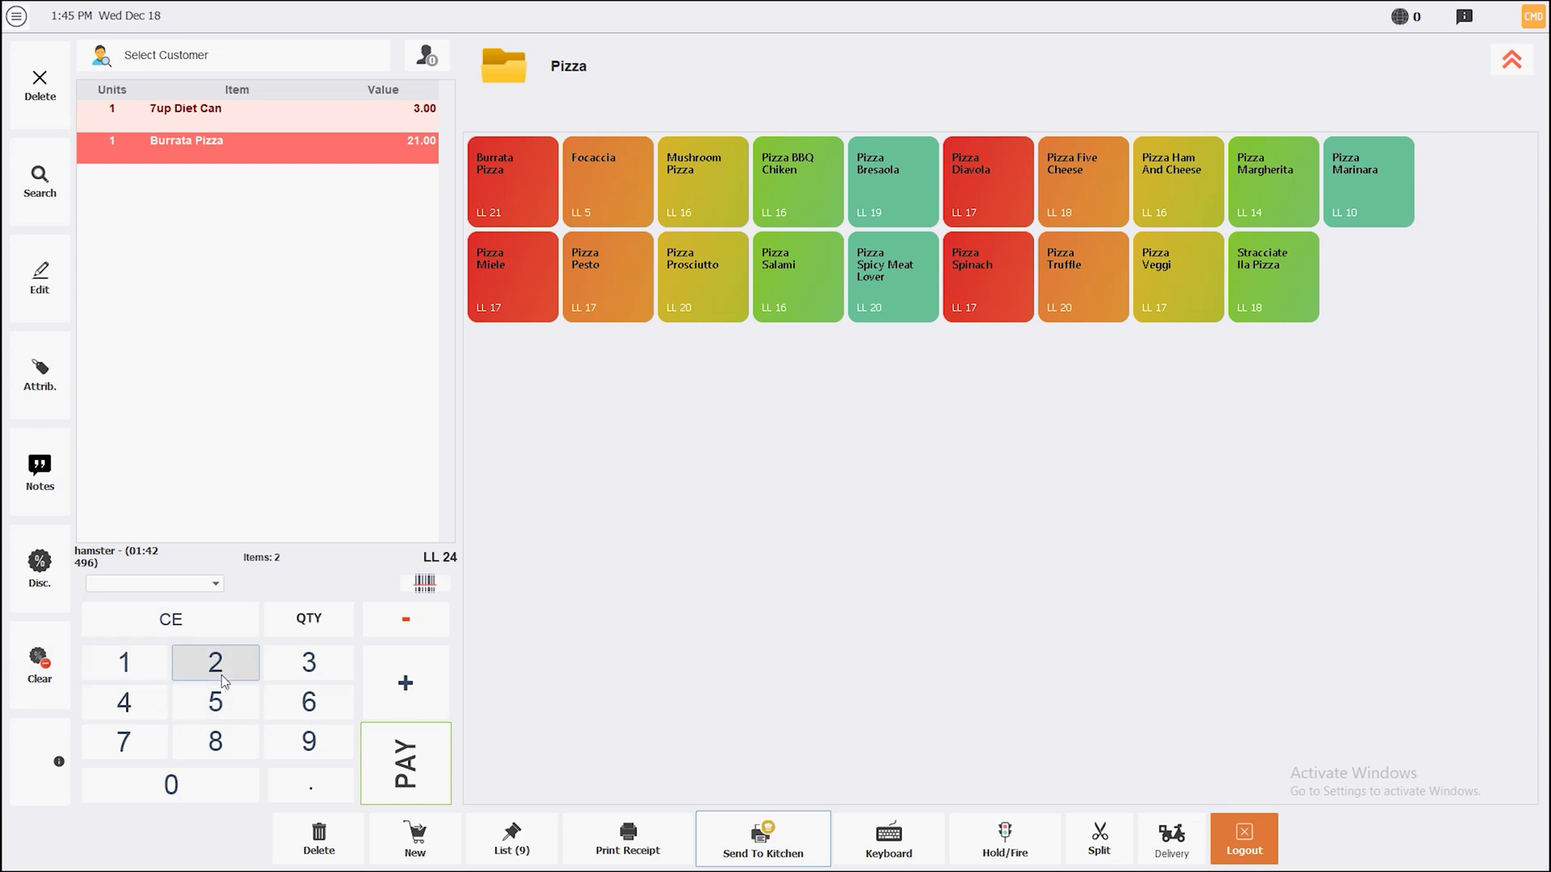
{"action": "left_click", "coordinate": [39, 570]}
{"action": "left_click", "coordinate": [749, 449]}
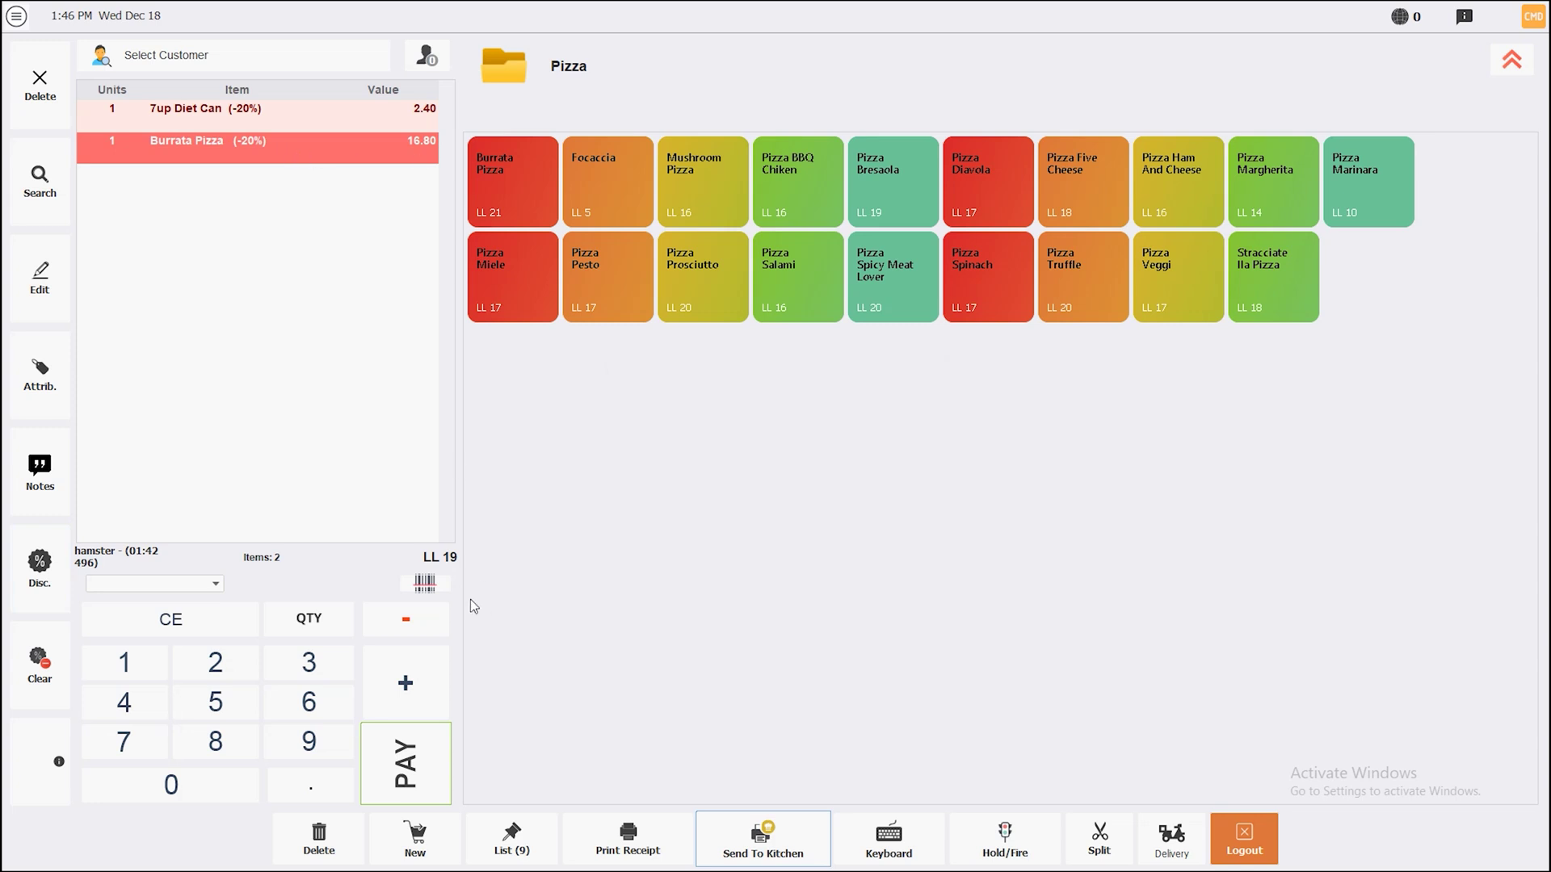
{"action": "left_click", "coordinate": [40, 666]}
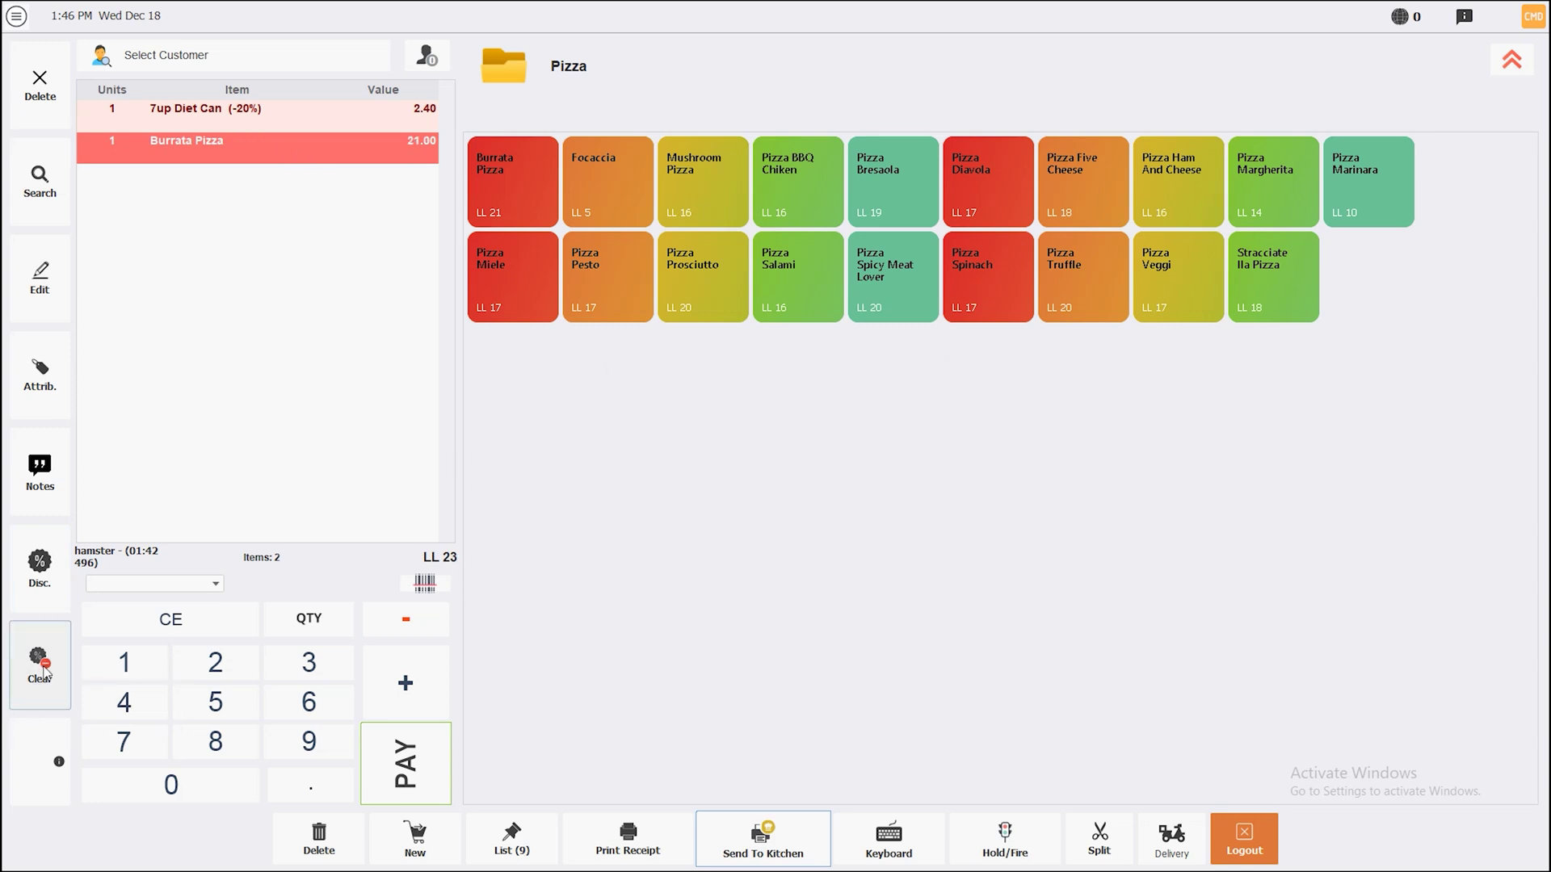
{"action": "left_click", "coordinate": [218, 115]}
{"action": "left_click", "coordinate": [40, 661]}
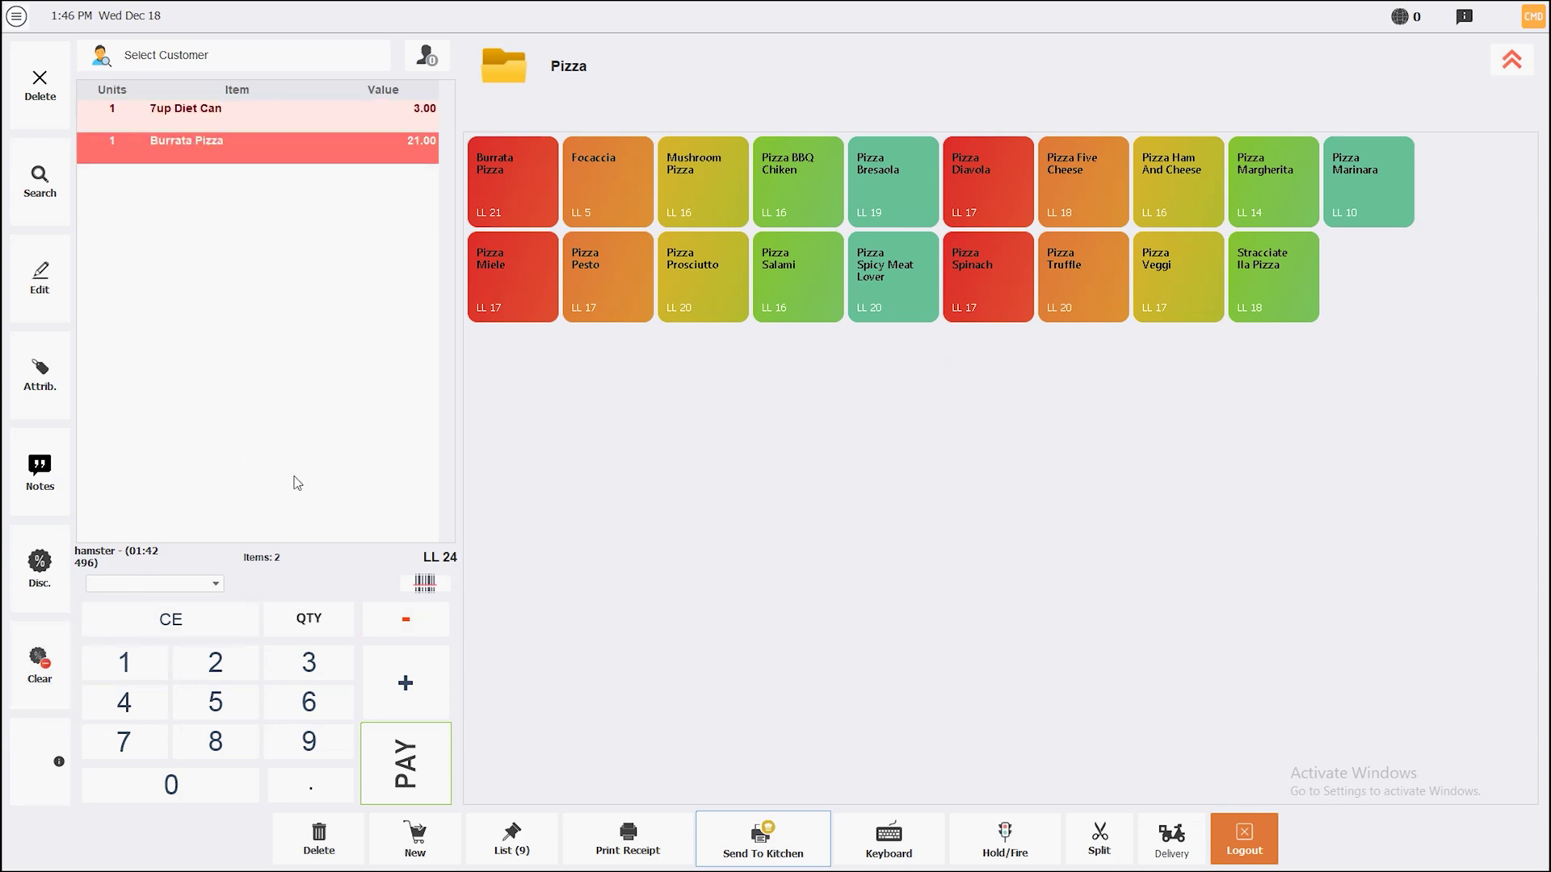
Try a 20% Line % discount on Burrata Pizza and dismiss the refusal message
{"action": "left_click", "coordinate": [215, 663]}
{"action": "left_click", "coordinate": [170, 785]}
{"action": "left_click", "coordinate": [42, 573]}
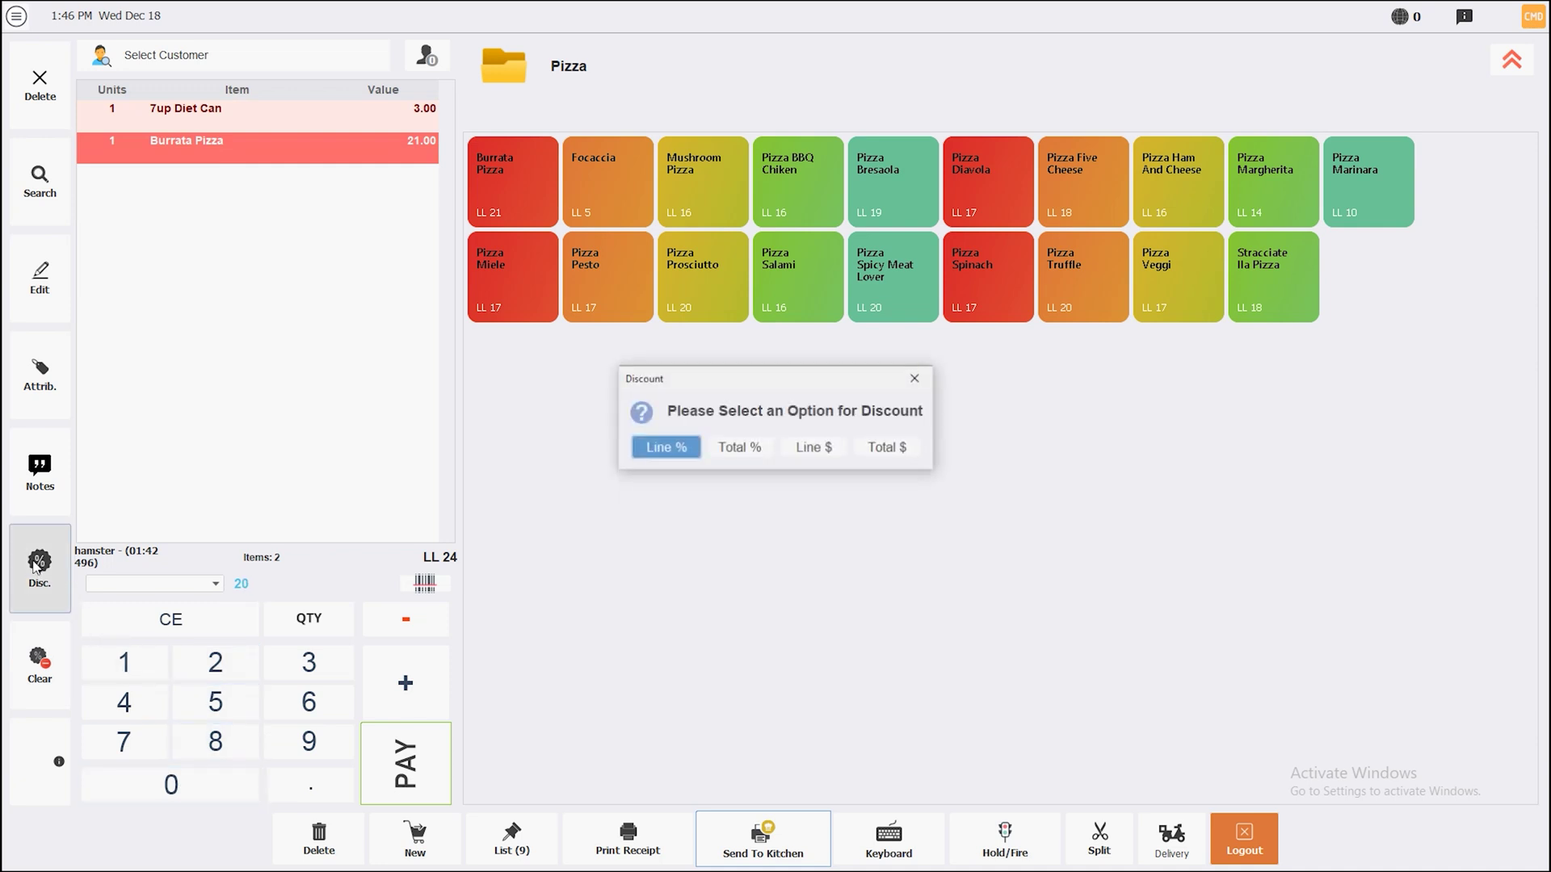
{"action": "left_click", "coordinate": [662, 452]}
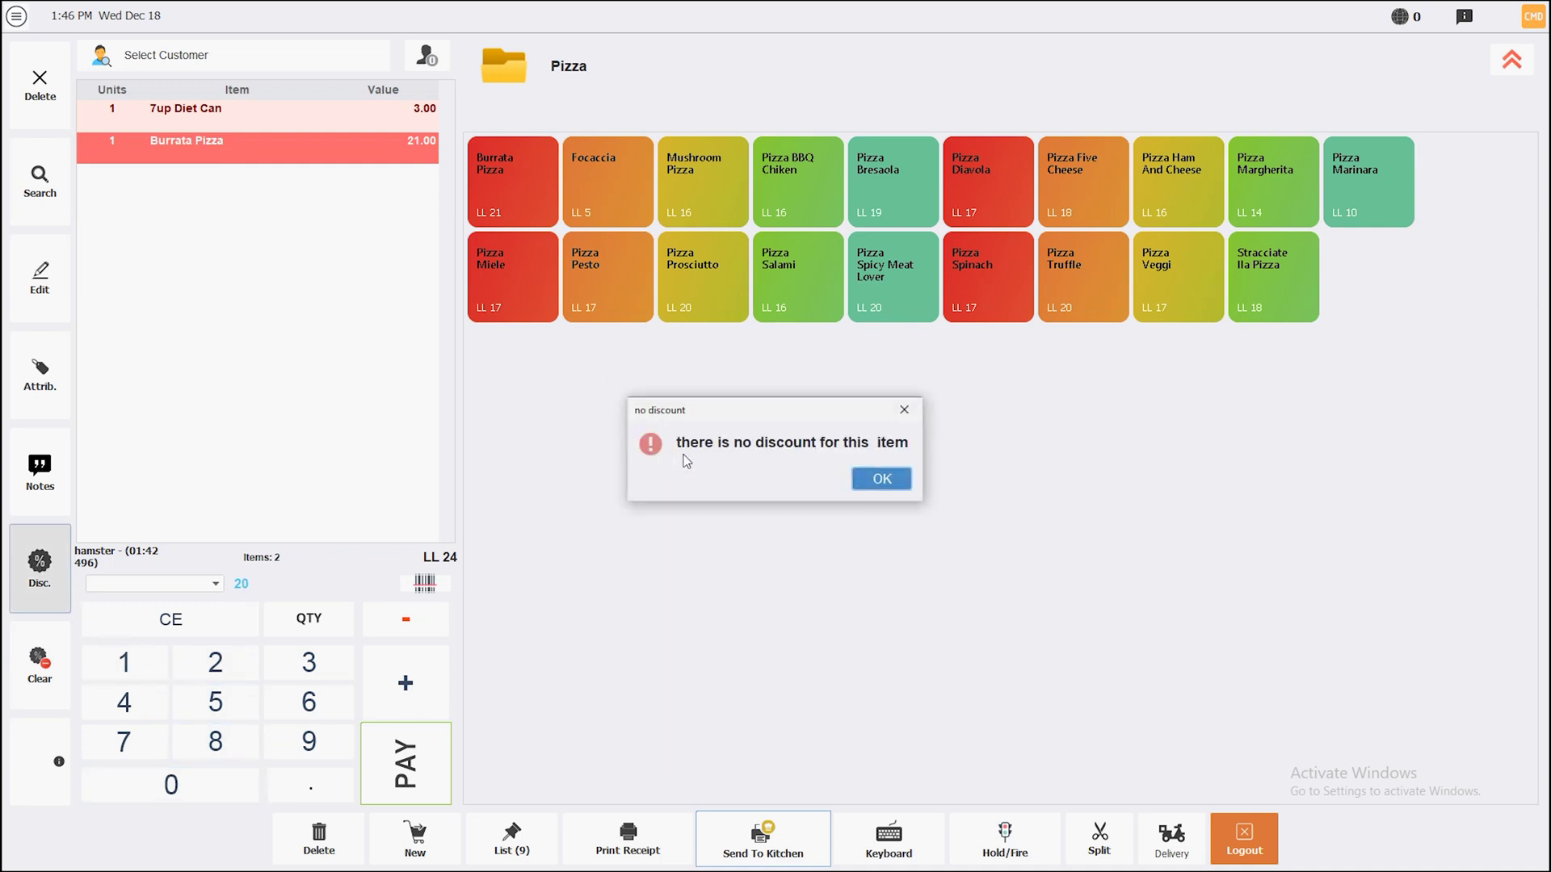
{"action": "left_click", "coordinate": [879, 479]}
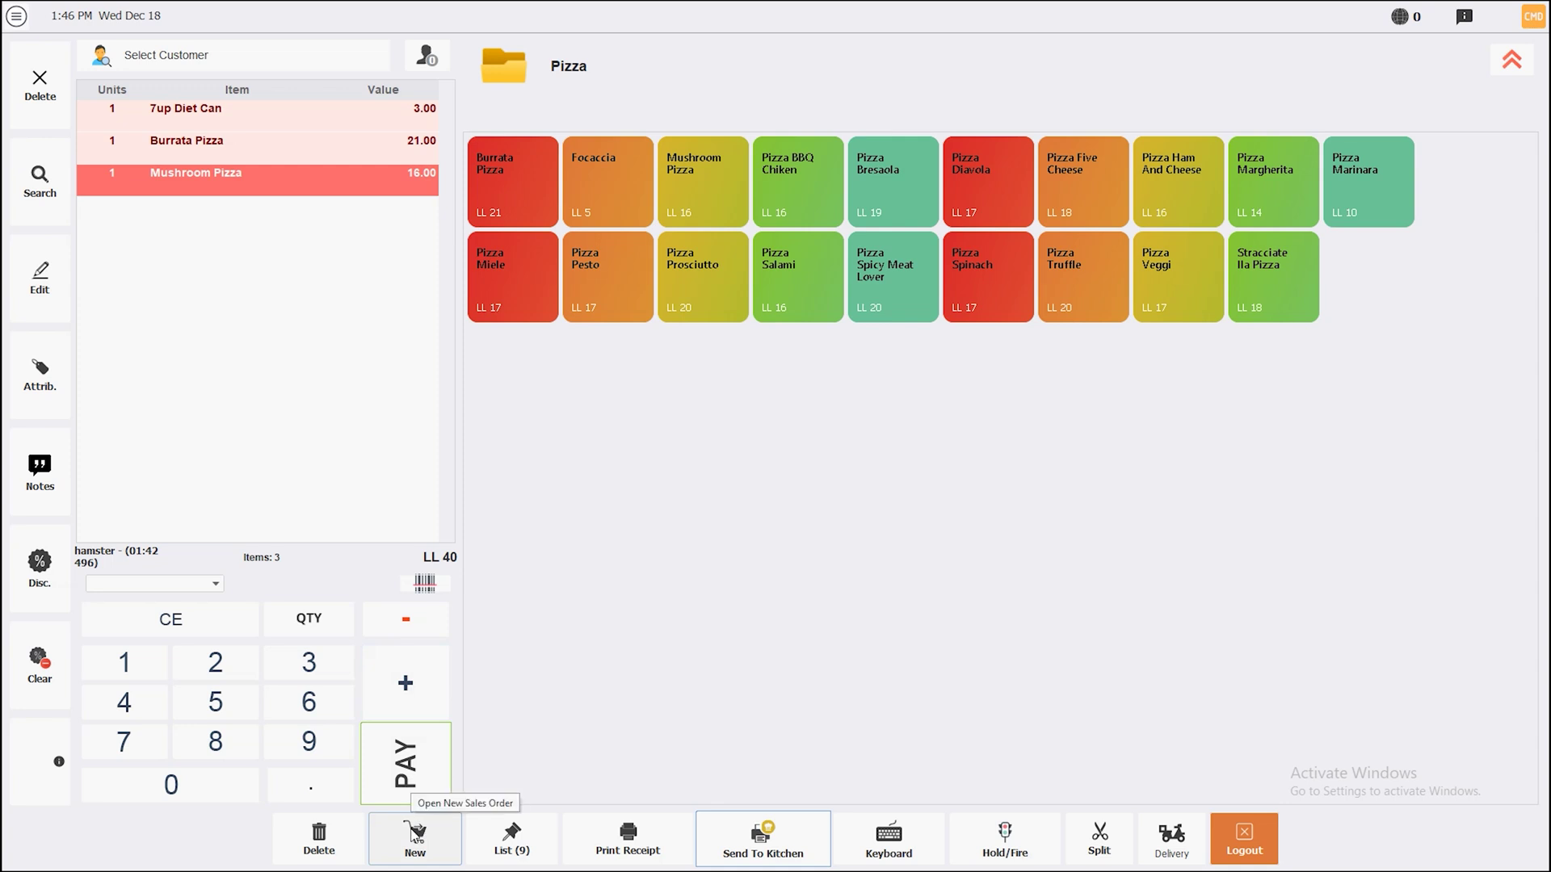
Start a new ticket, reopen the earlier three-item order, and delete it
{"action": "left_click", "coordinate": [415, 836]}
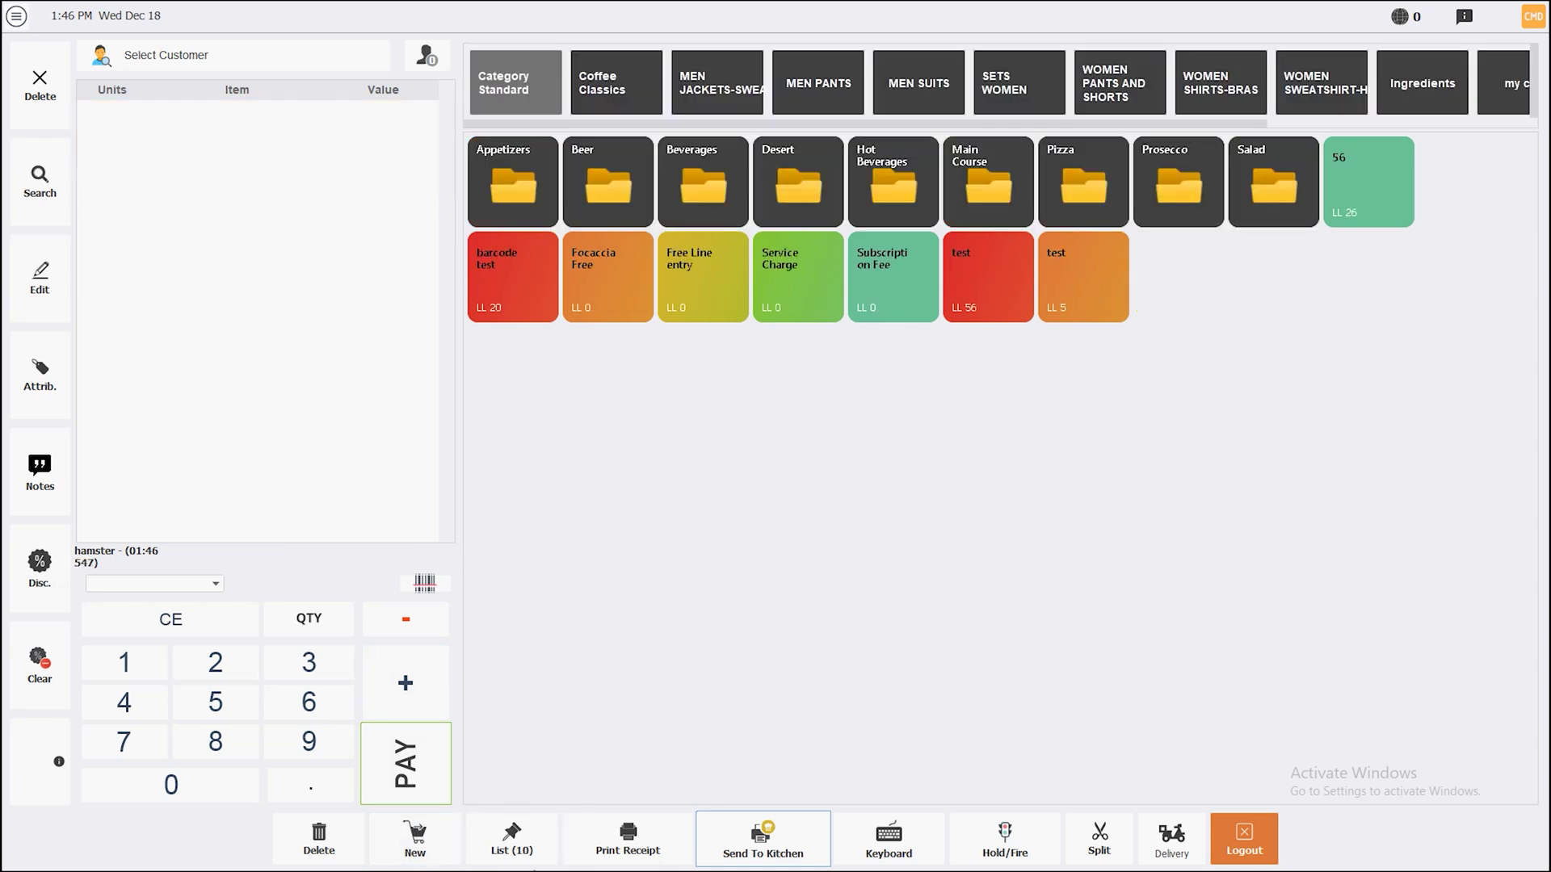
{"action": "left_click", "coordinate": [511, 840]}
{"action": "left_click", "coordinate": [821, 549]}
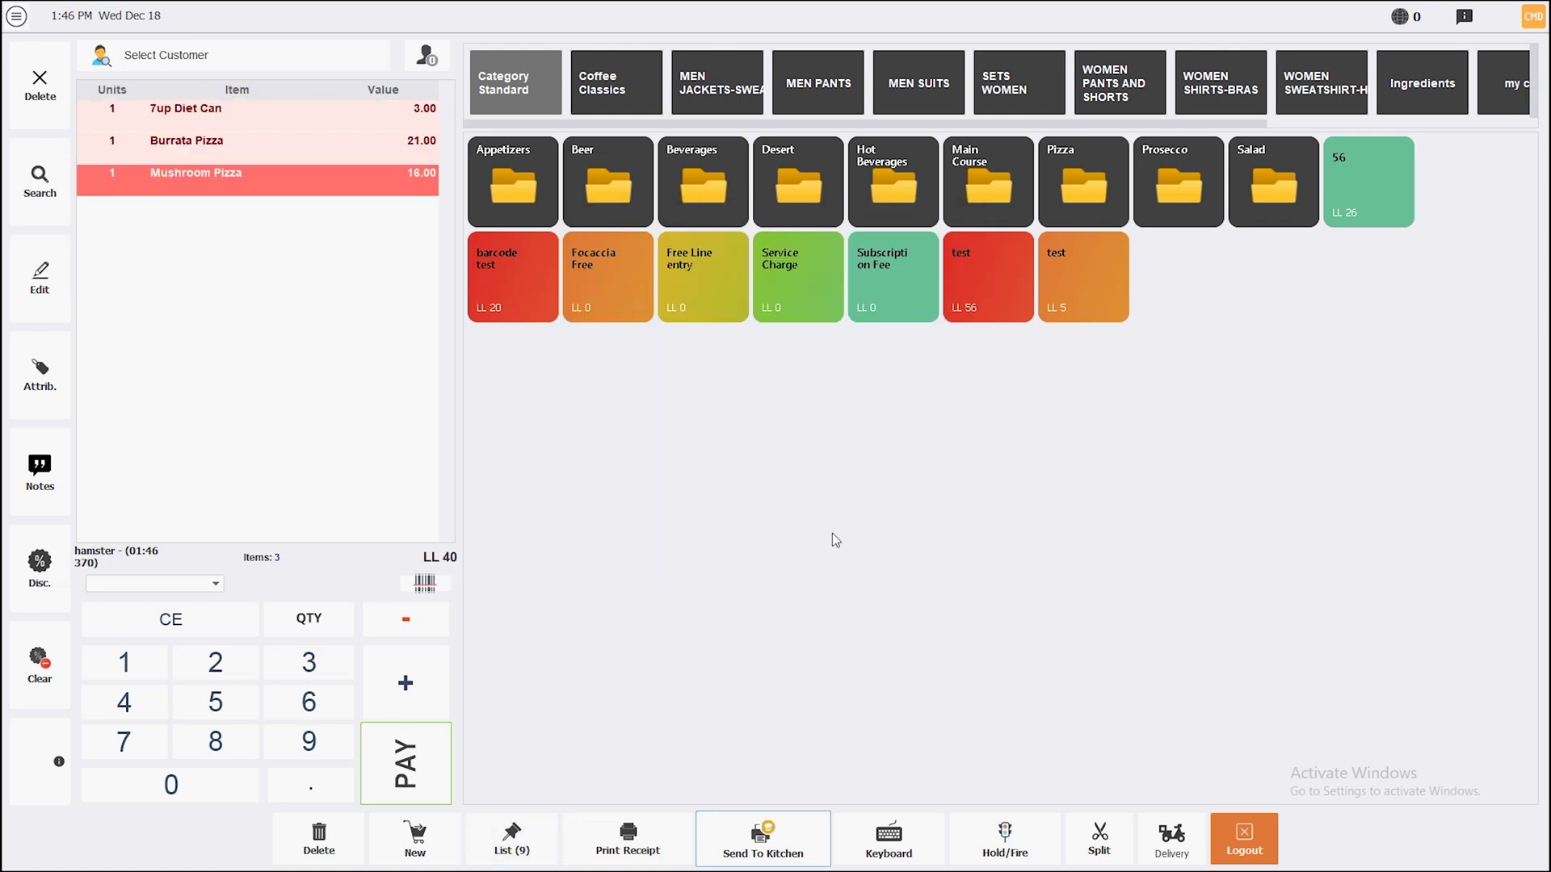
{"action": "left_click", "coordinate": [323, 840]}
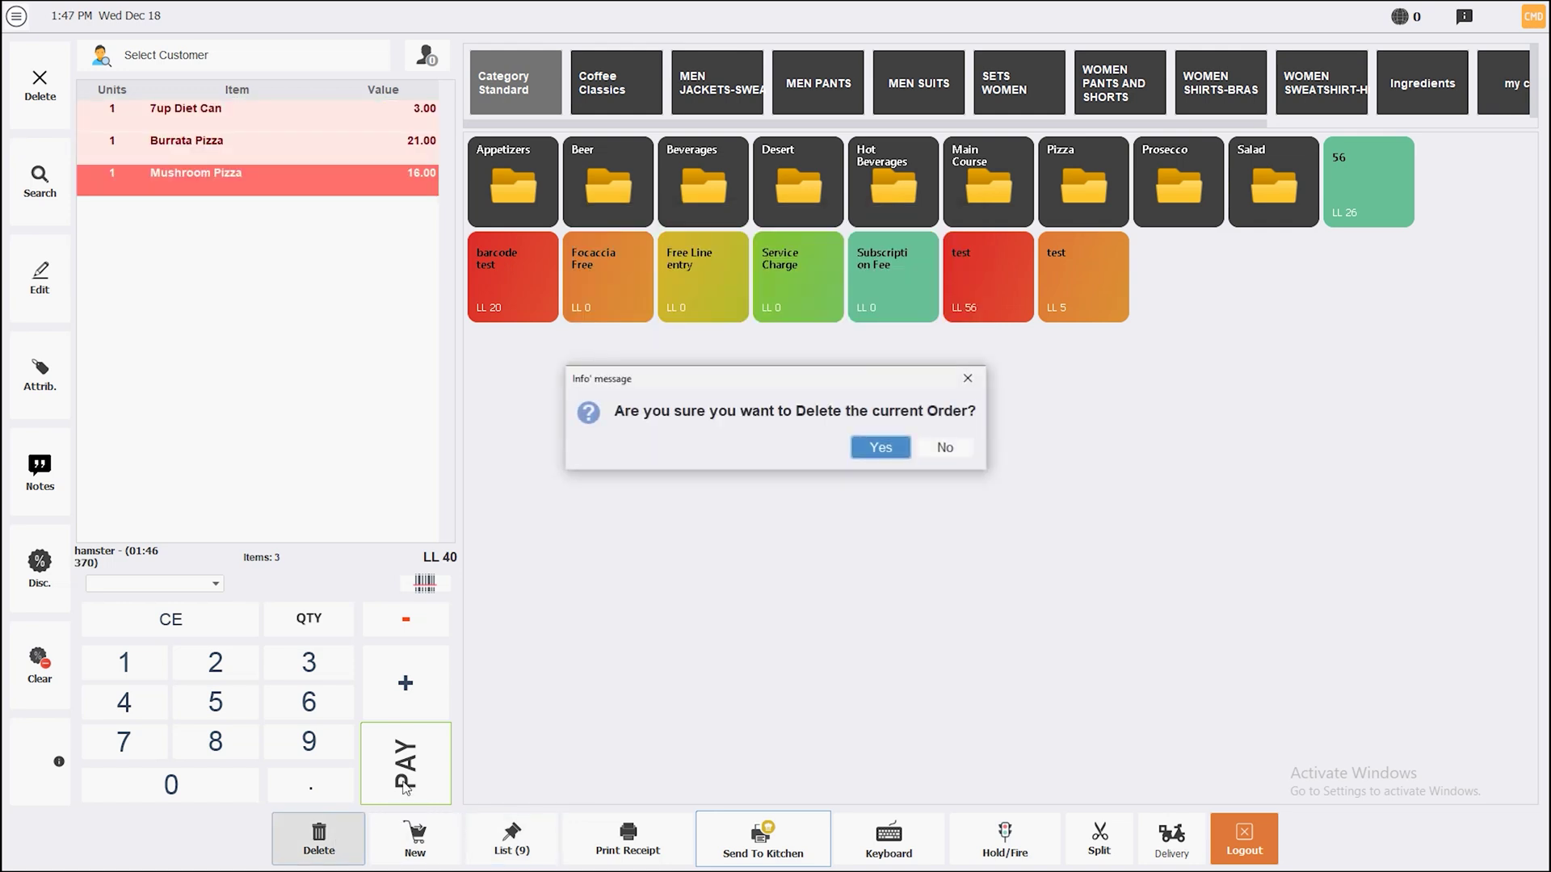
{"action": "left_click", "coordinate": [889, 446]}
Load the barcode test ticket from the open tickets list
{"action": "left_click", "coordinate": [934, 604]}
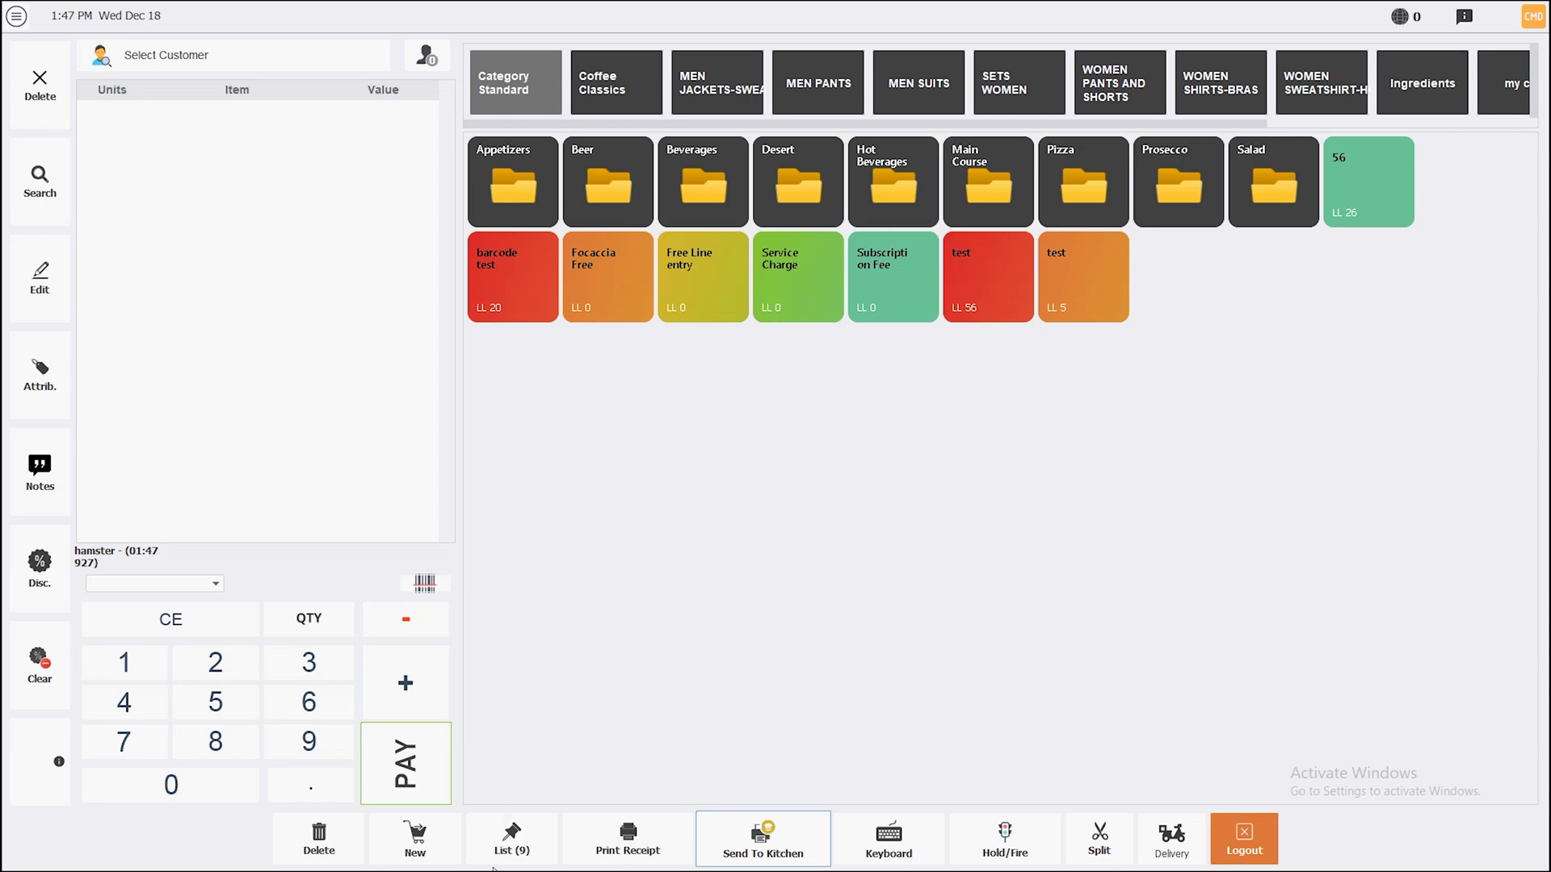
{"action": "left_click", "coordinate": [509, 840]}
{"action": "left_click", "coordinate": [719, 263]}
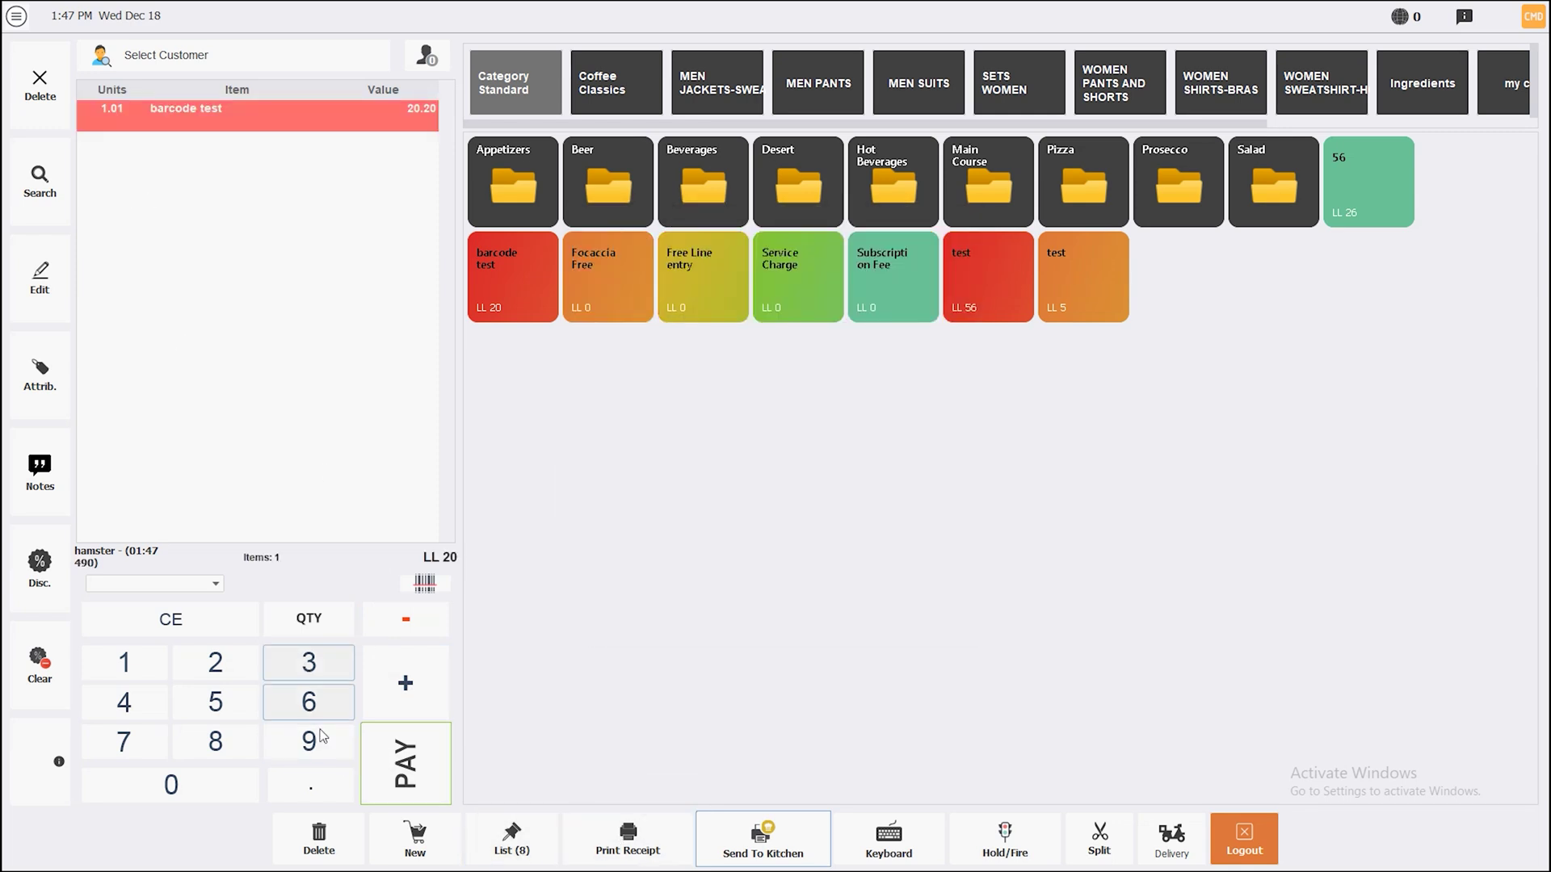
Pay the barcode test ticket with LL 20 cash, skip the PDF receipt, and log back in with the PIN
{"action": "left_click", "coordinate": [394, 777]}
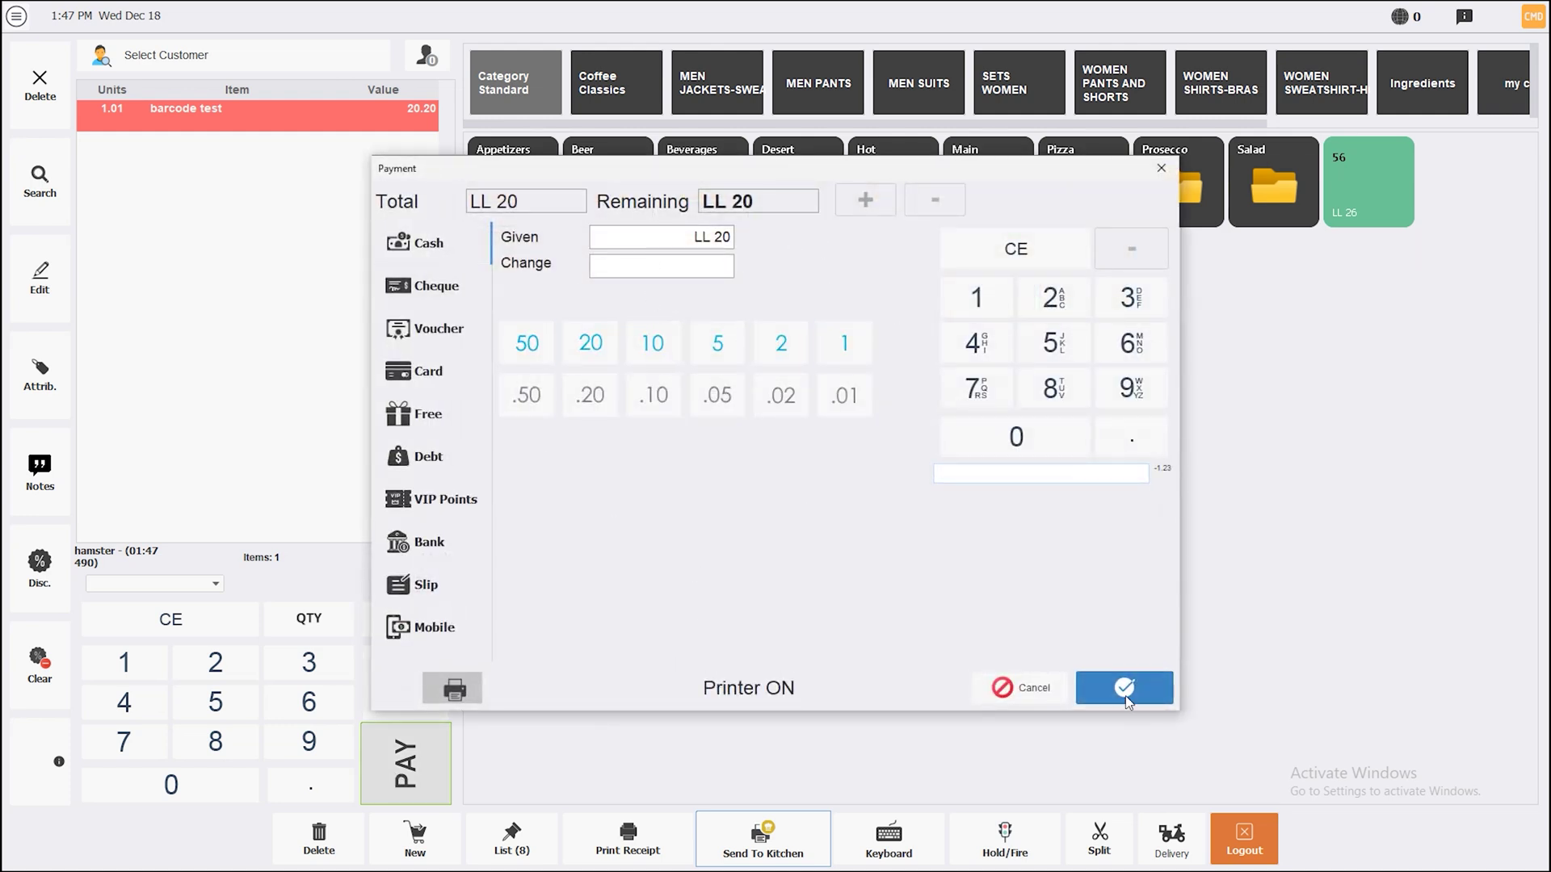
{"action": "left_click", "coordinate": [1126, 691]}
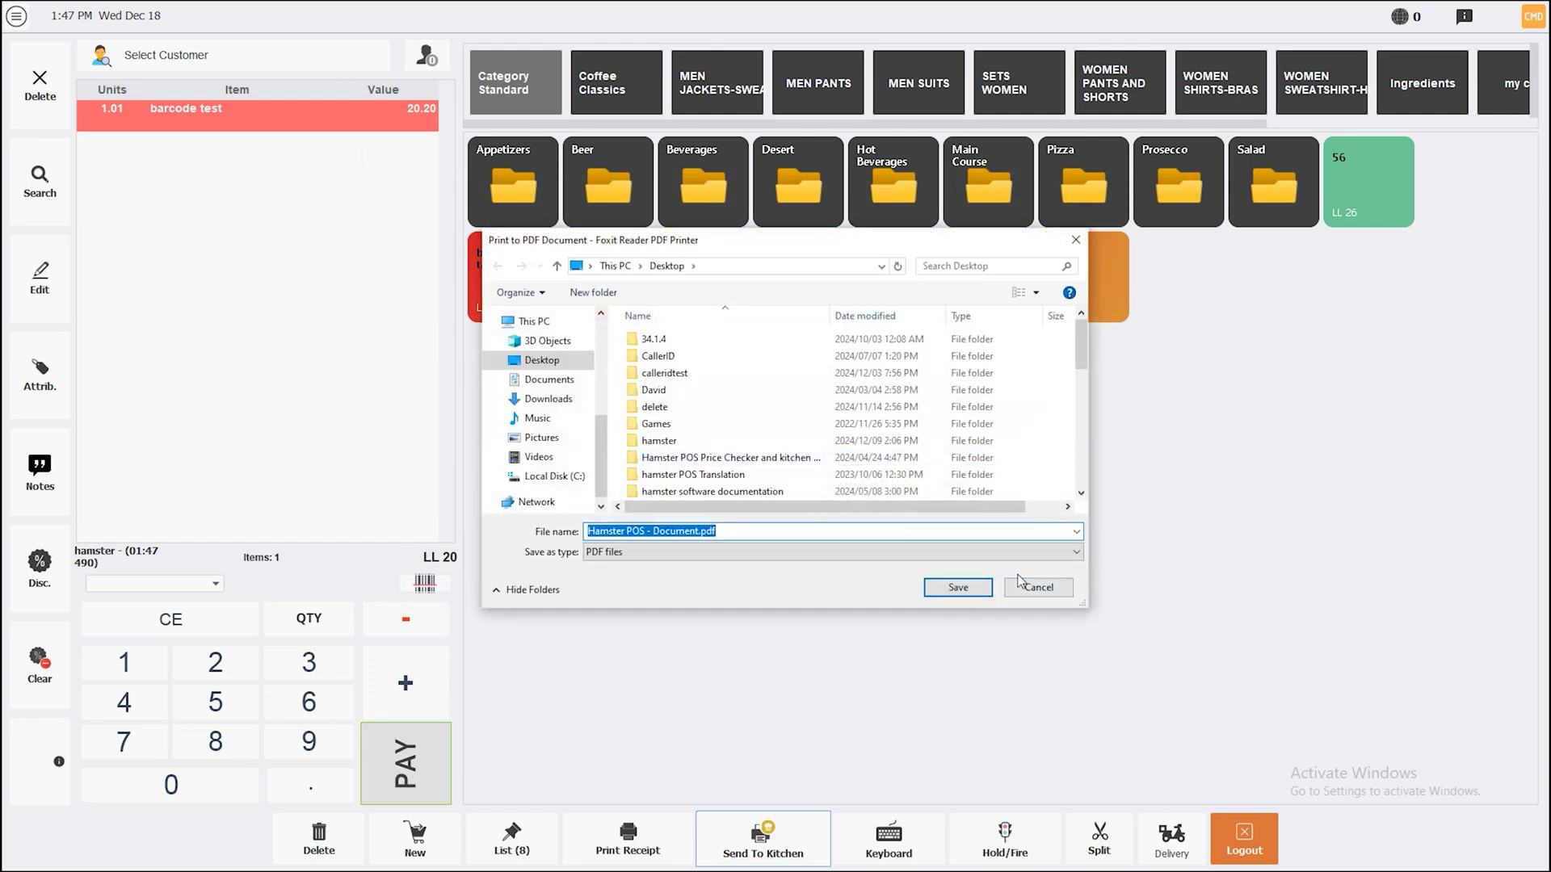
{"action": "left_click", "coordinate": [1021, 583]}
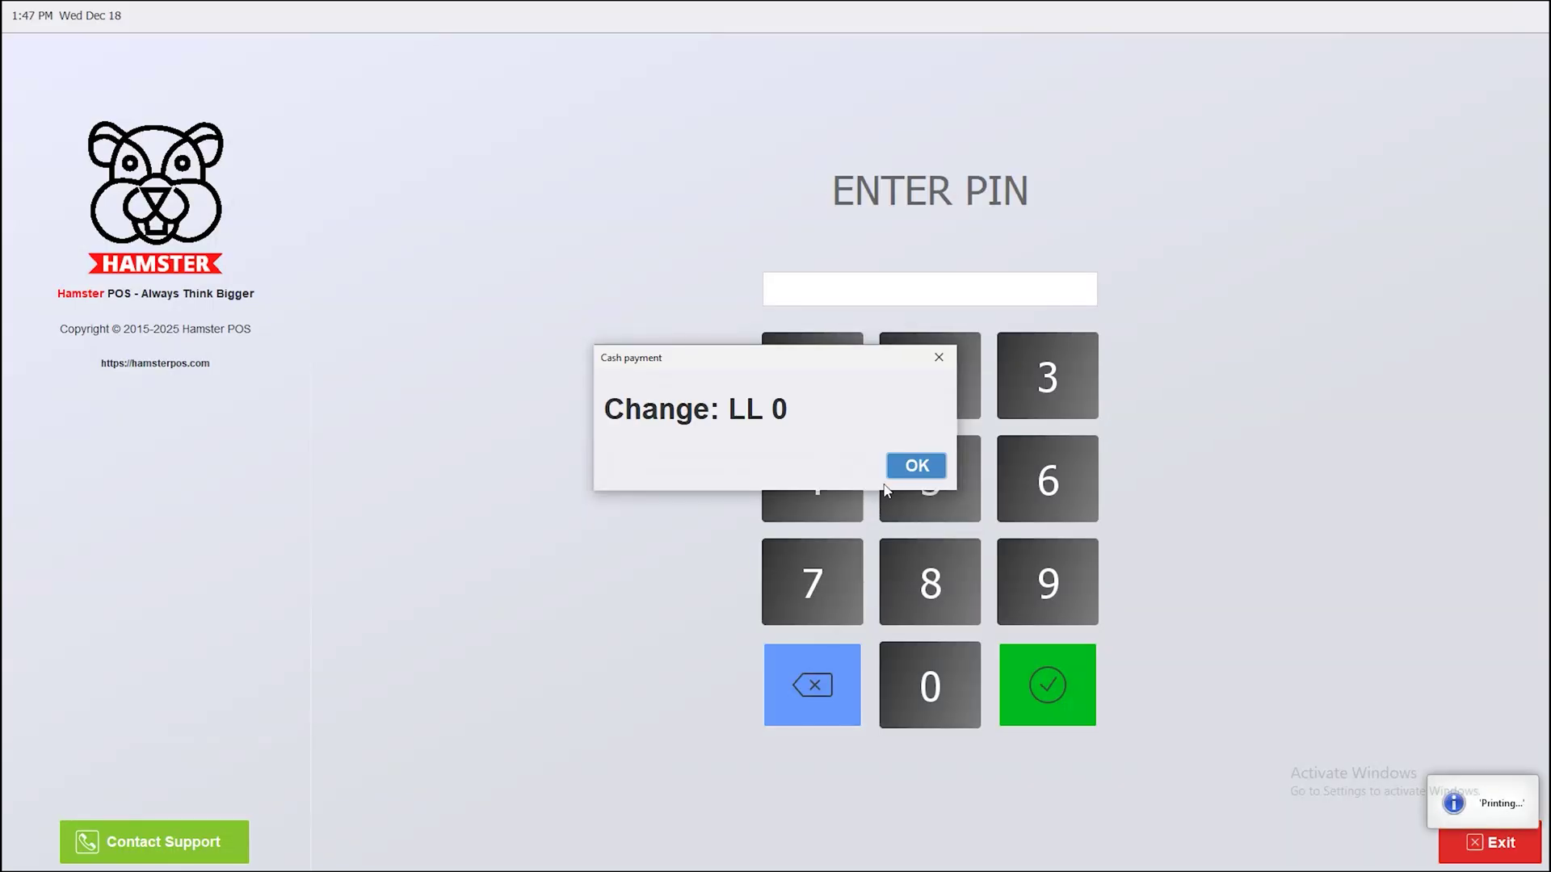
{"action": "left_click", "coordinate": [894, 472]}
{"action": "type", "text": "123456"}
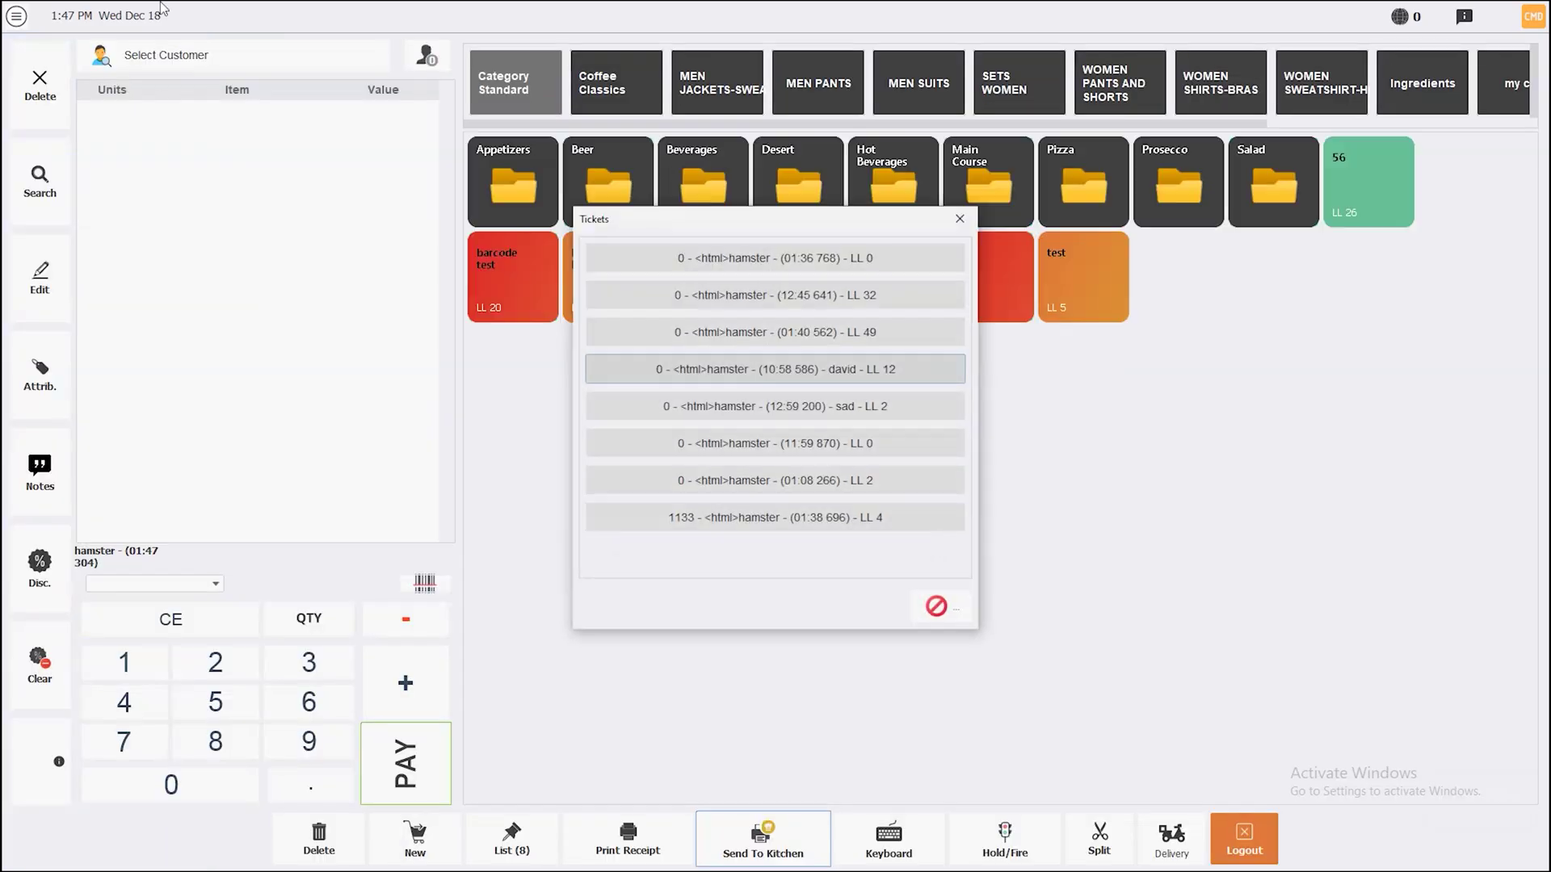
{"action": "left_click", "coordinate": [931, 608]}
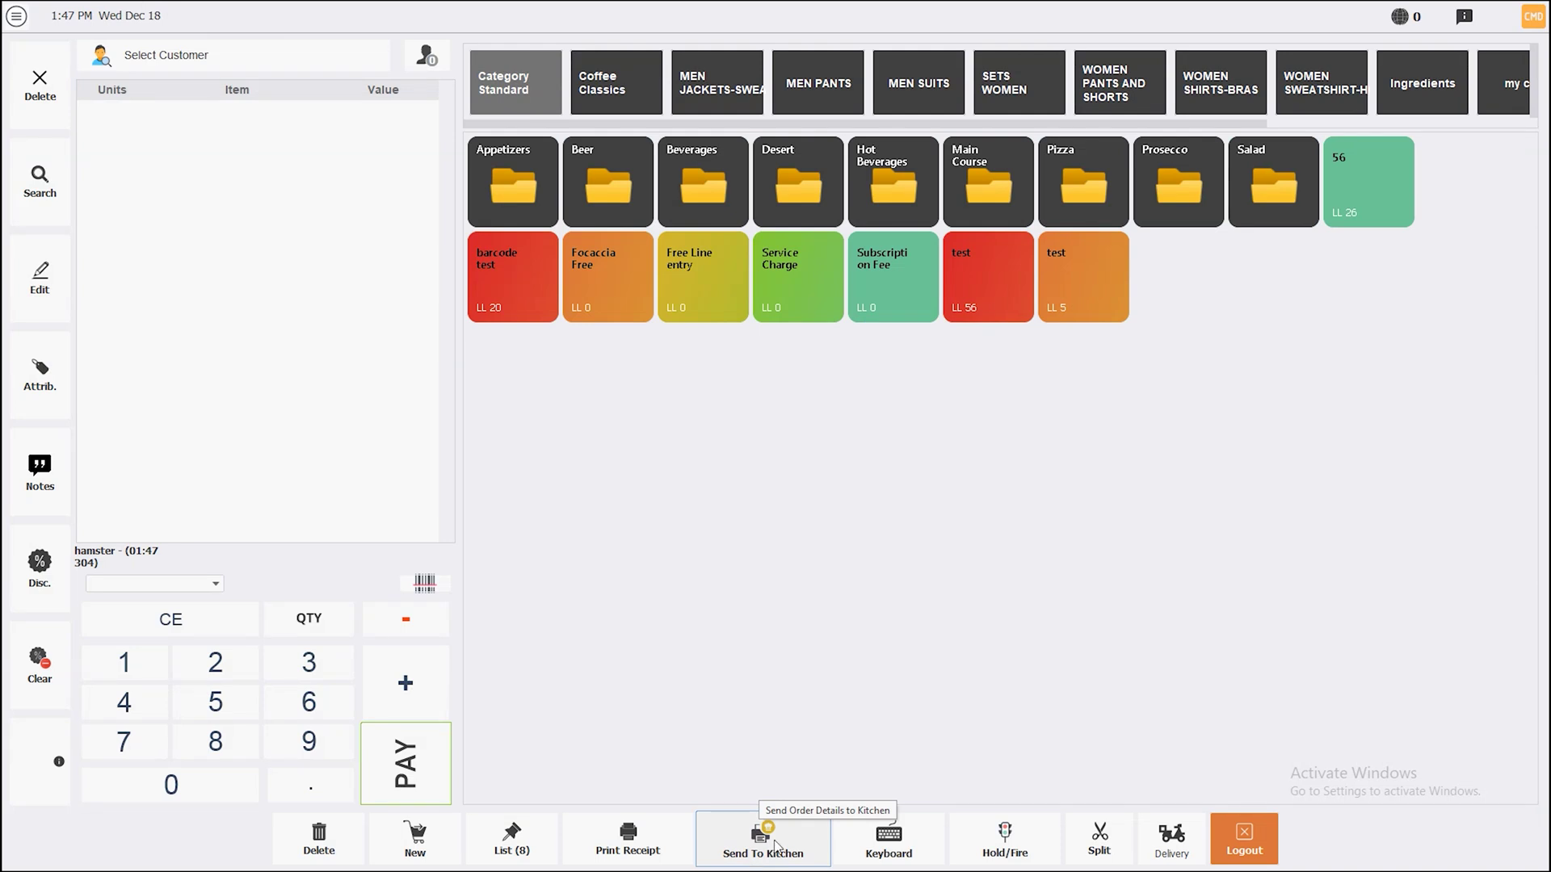
In Configuration > Peripherals, set Printer 2 to printer using POS-80C (copy 4)
{"action": "left_click", "coordinate": [17, 15]}
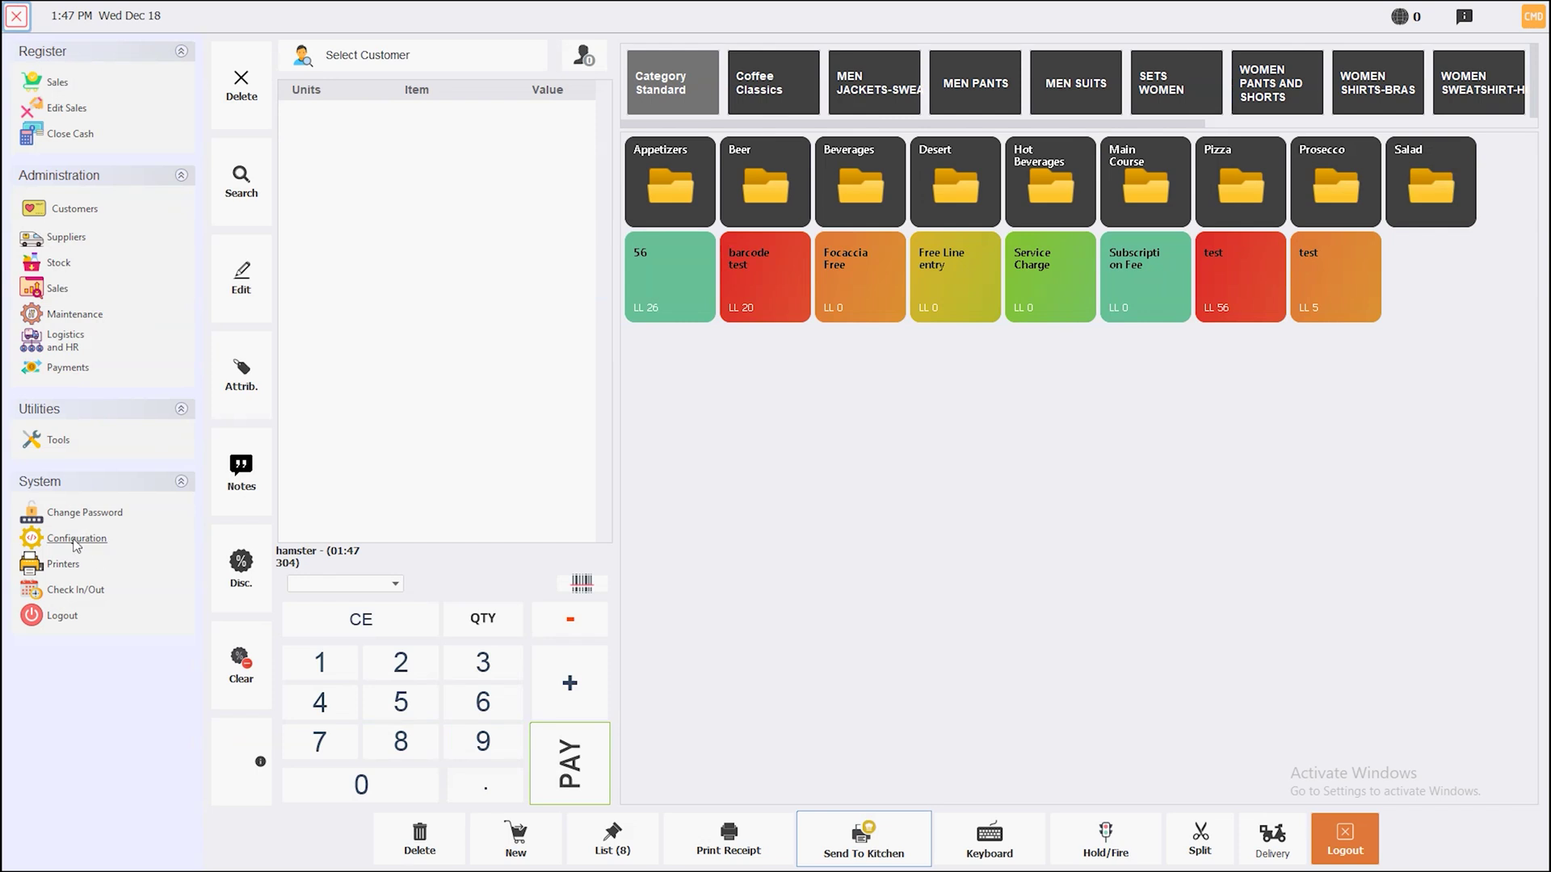
{"action": "left_click", "coordinate": [75, 538]}
{"action": "left_click", "coordinate": [311, 86]}
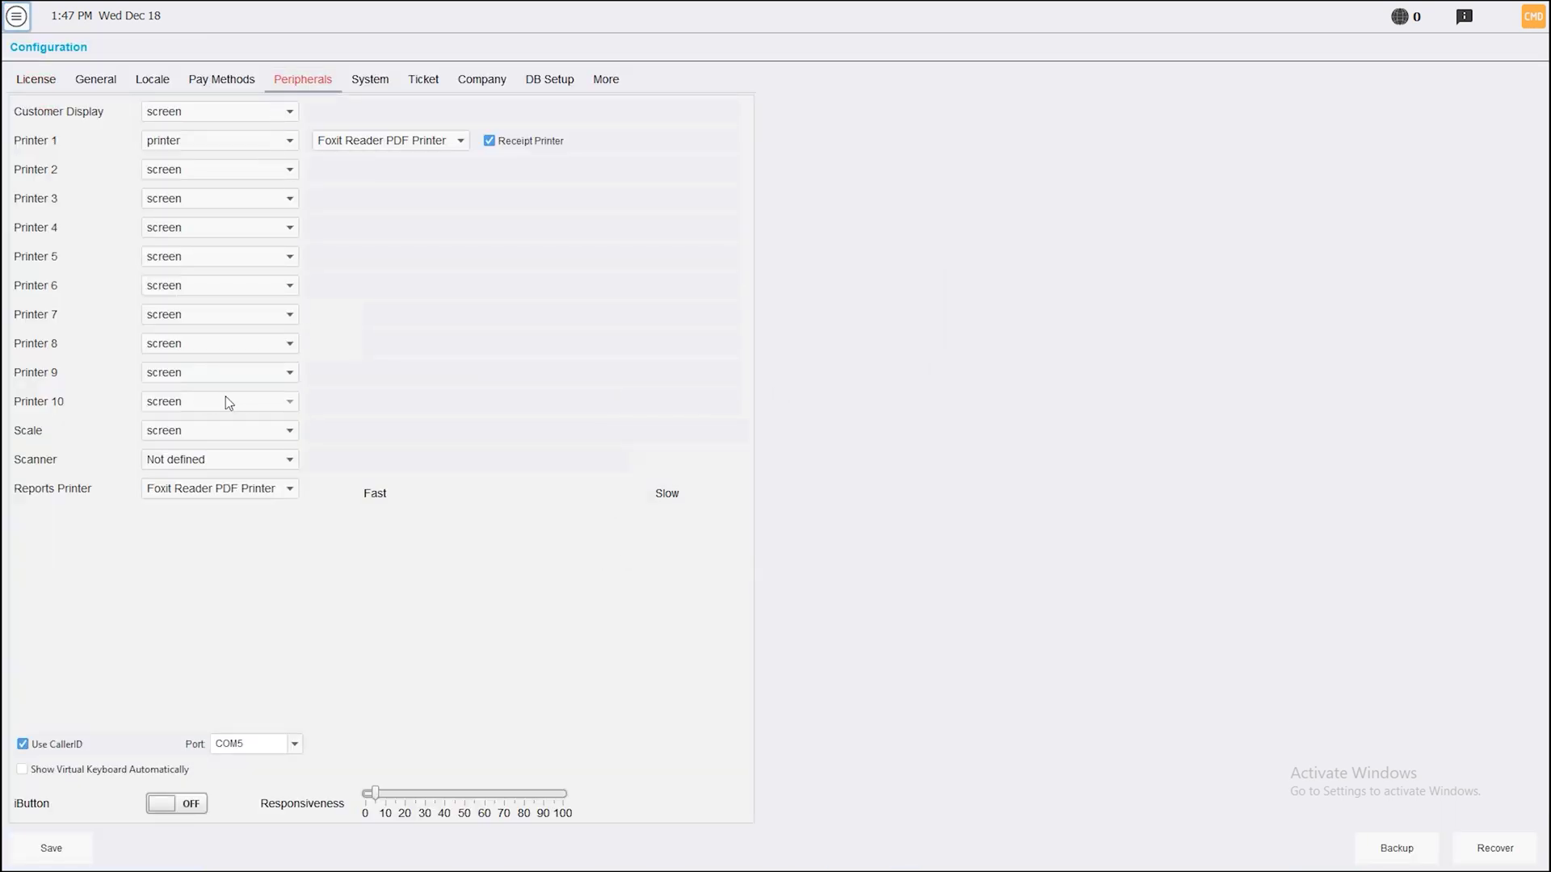
{"action": "left_click", "coordinate": [260, 177]}
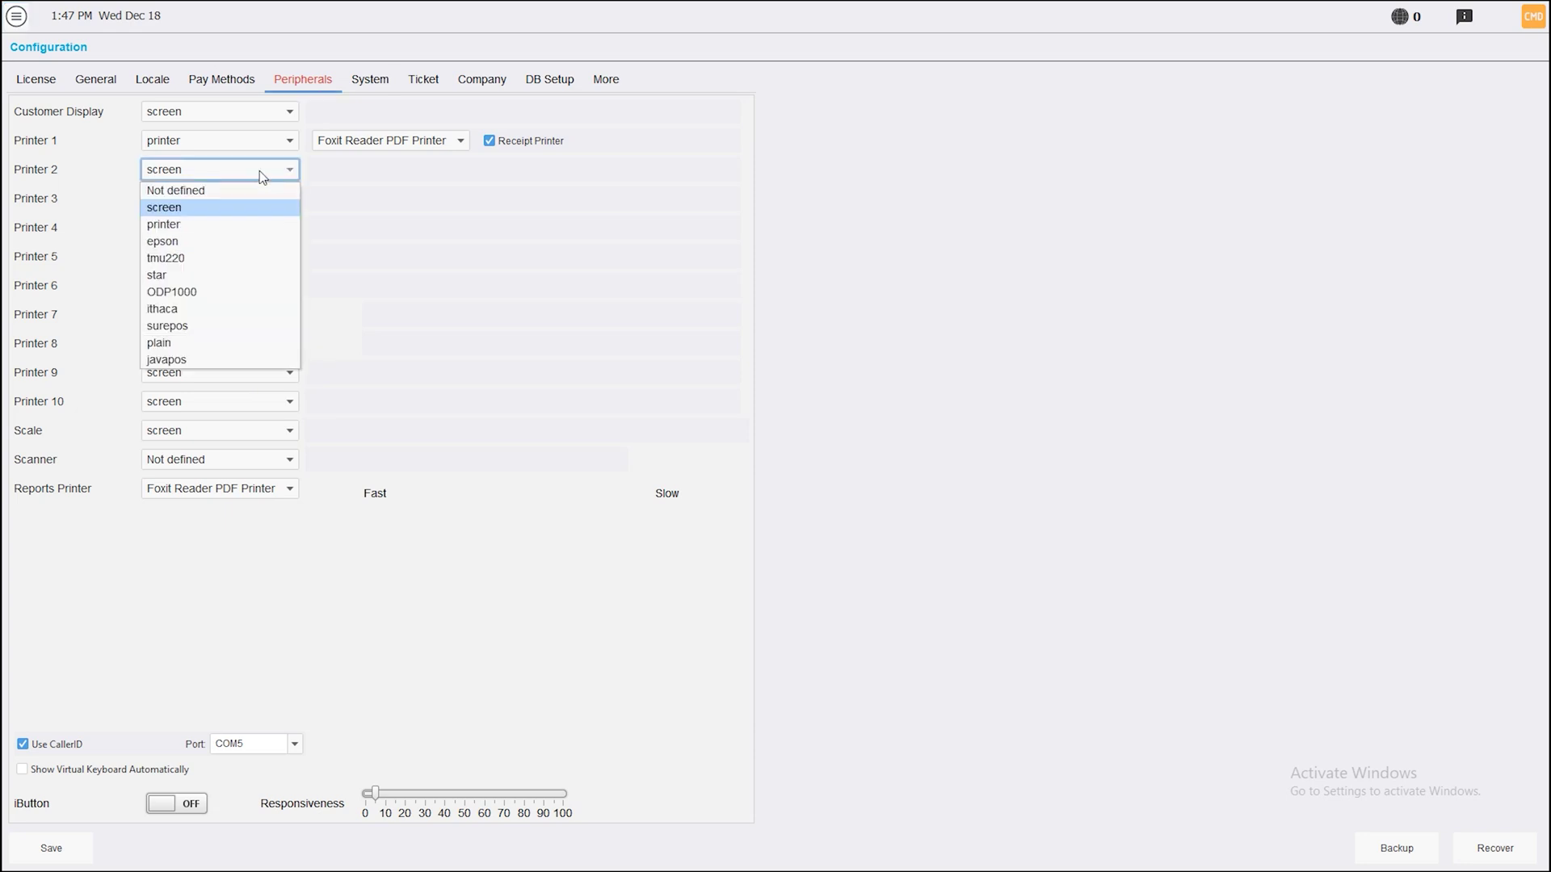
{"action": "left_click", "coordinate": [192, 224]}
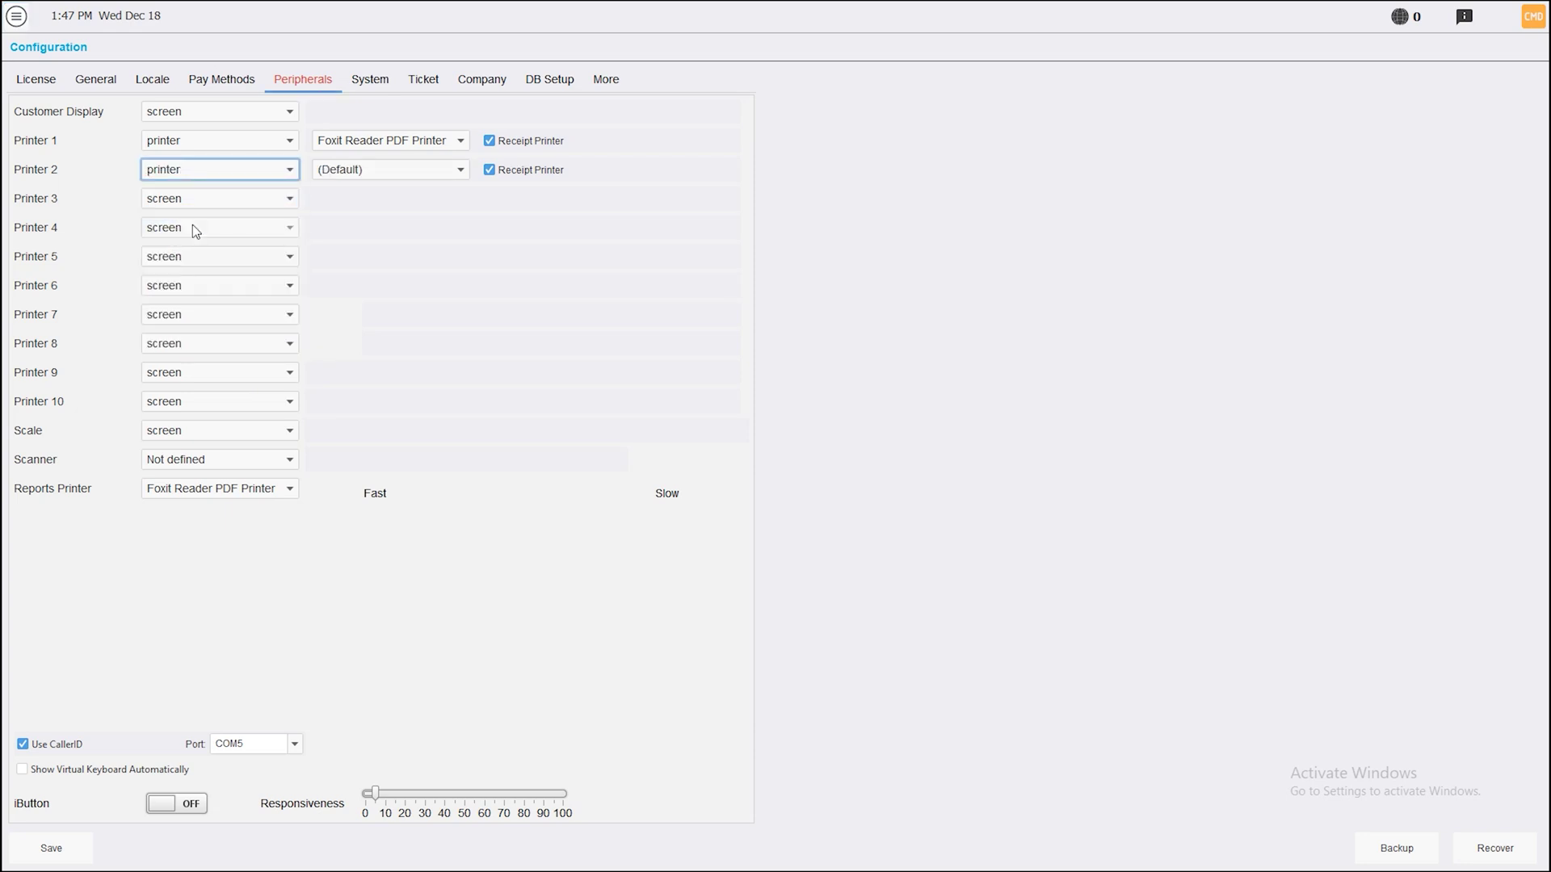
{"action": "left_click", "coordinate": [404, 171]}
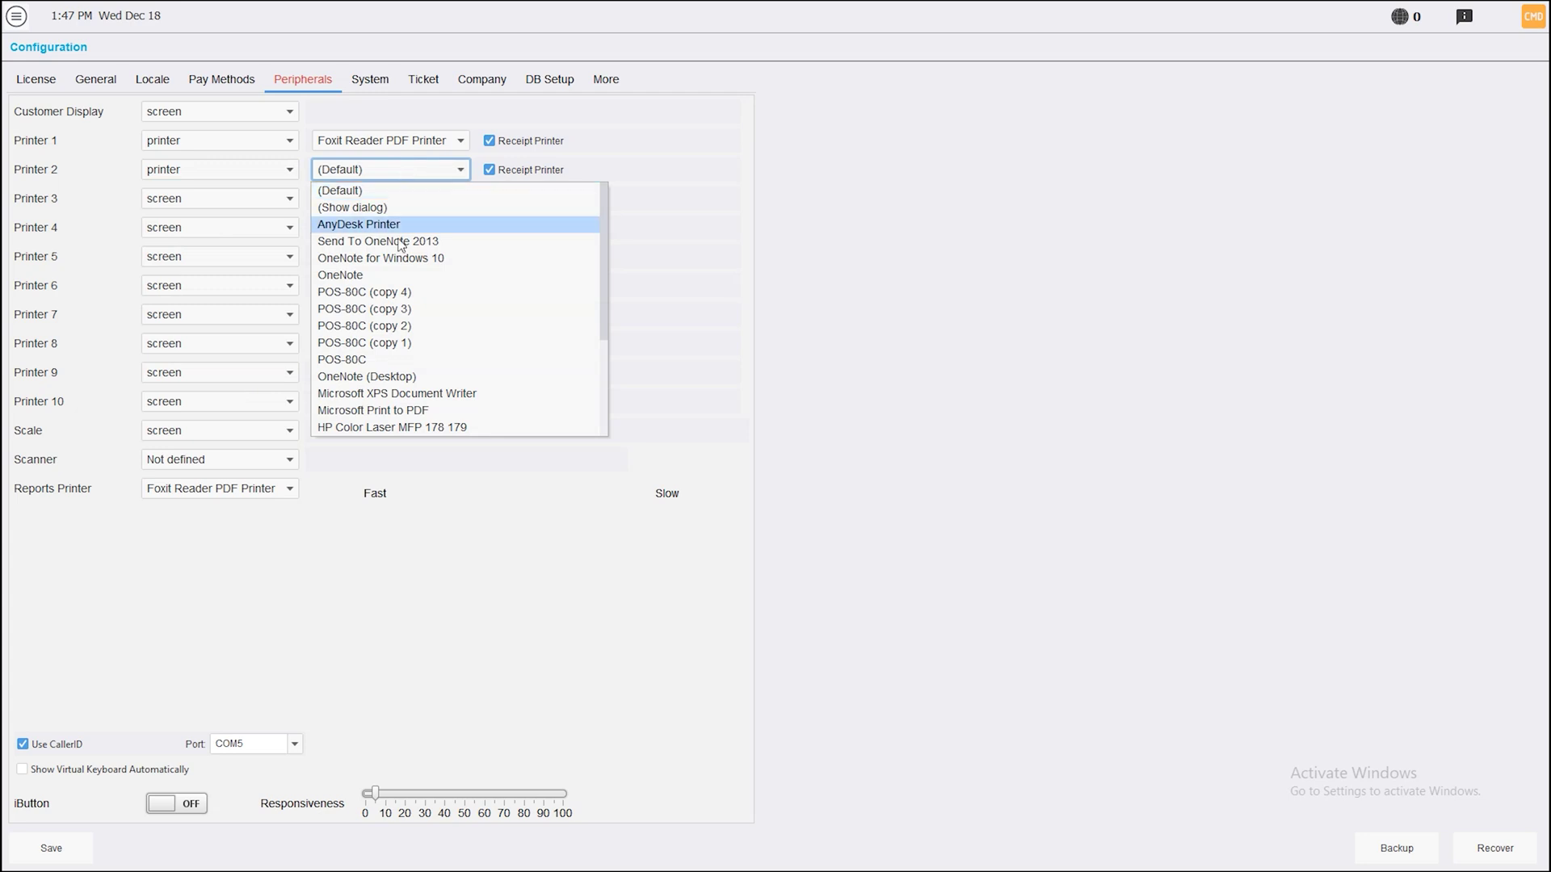
{"action": "left_click", "coordinate": [390, 294]}
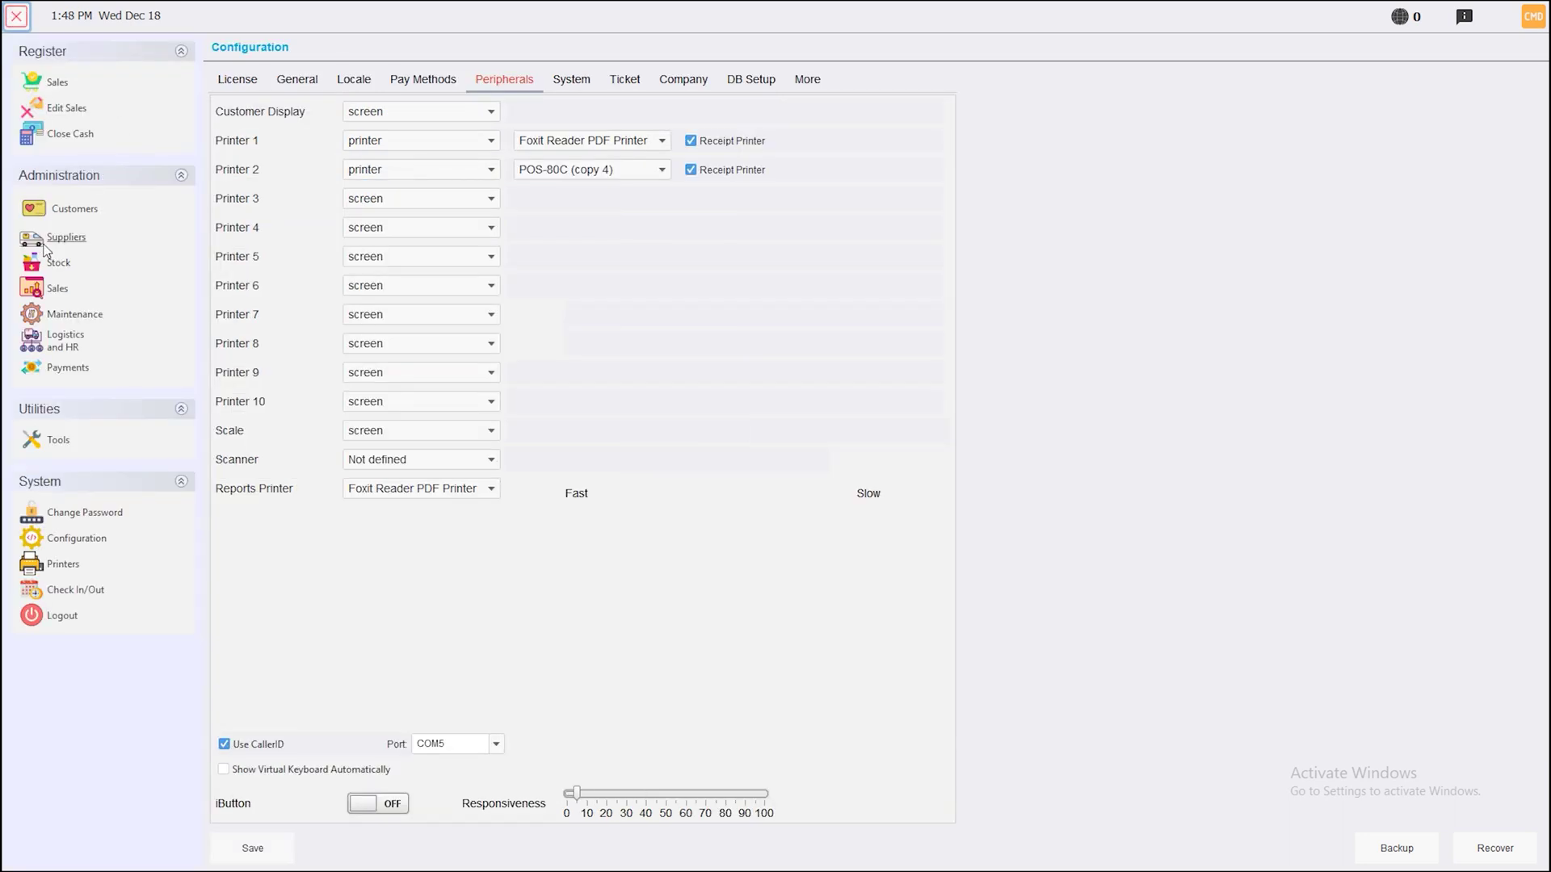
Leave configuration without saving and open product 1006's Stock tab in Products
{"action": "left_click", "coordinate": [38, 273]}
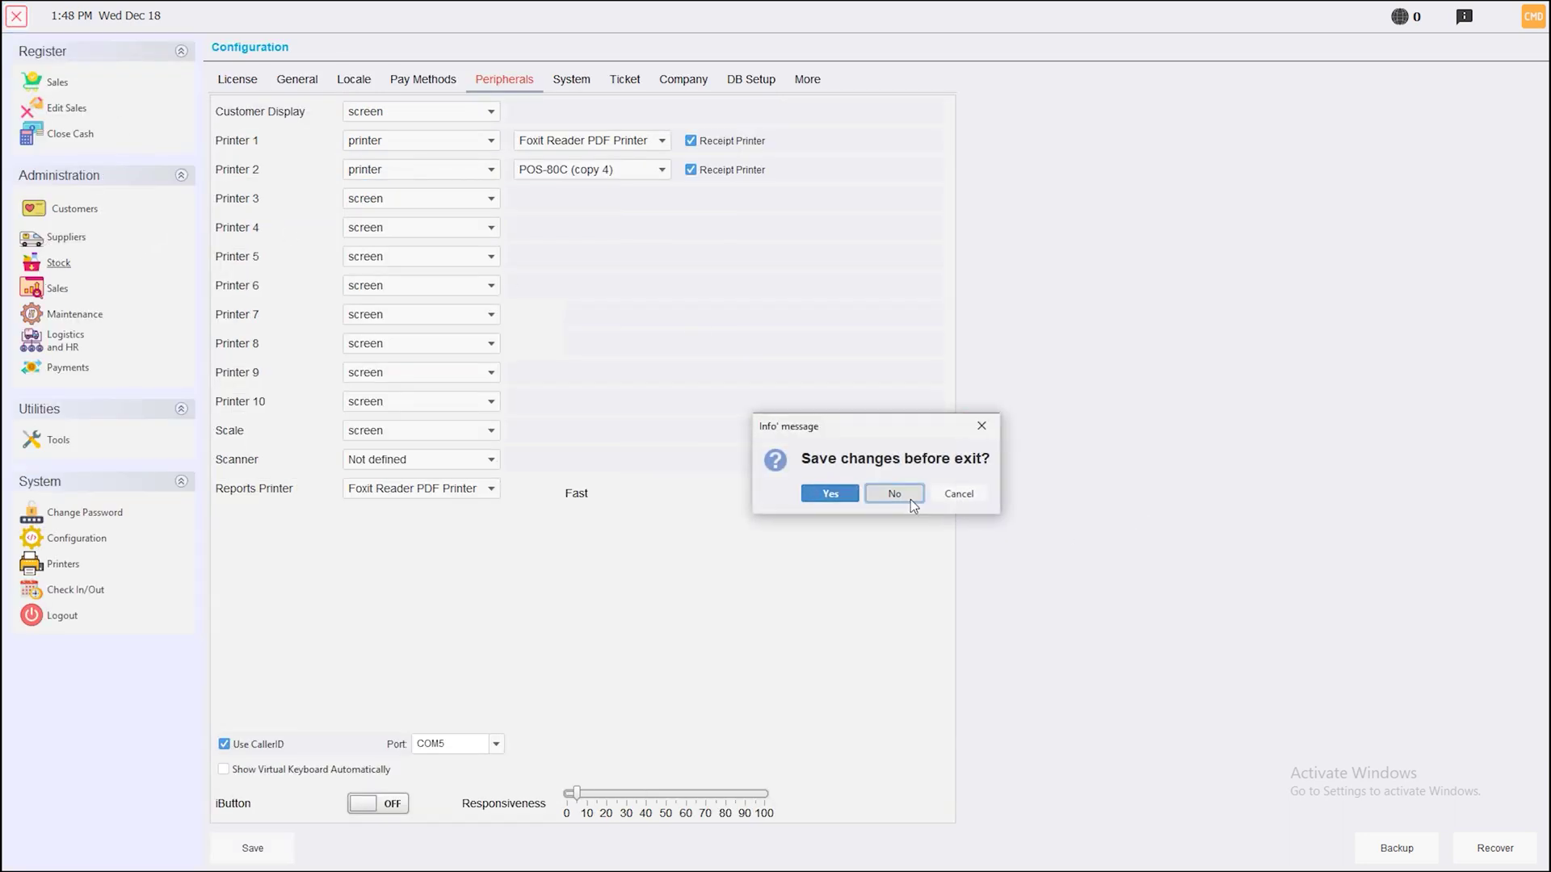
{"action": "left_click", "coordinate": [896, 494]}
{"action": "left_click", "coordinate": [325, 157]}
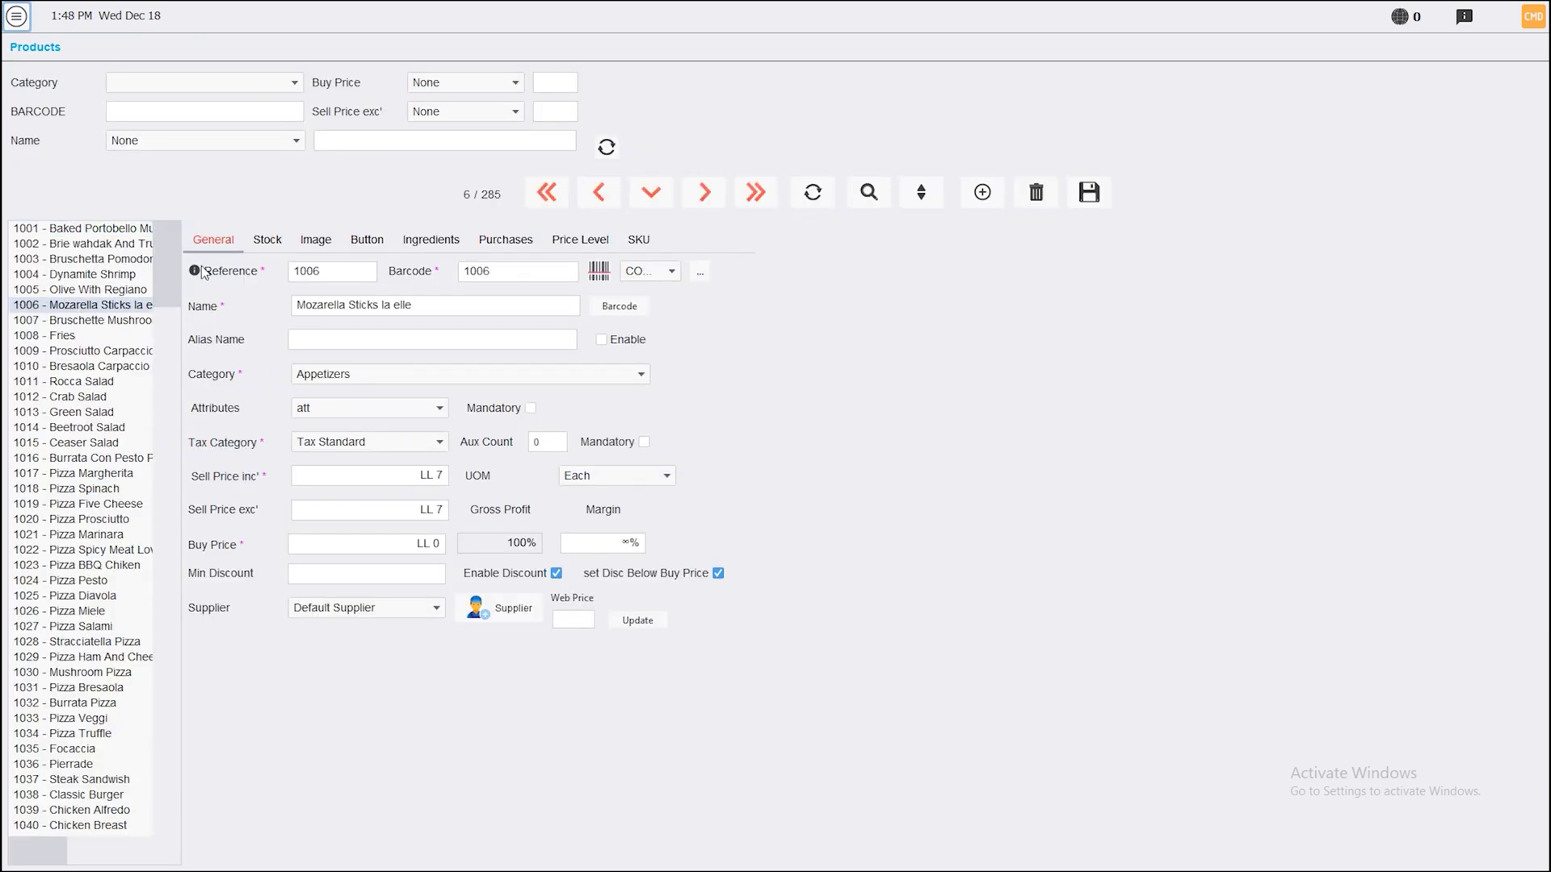
{"action": "left_click", "coordinate": [257, 243]}
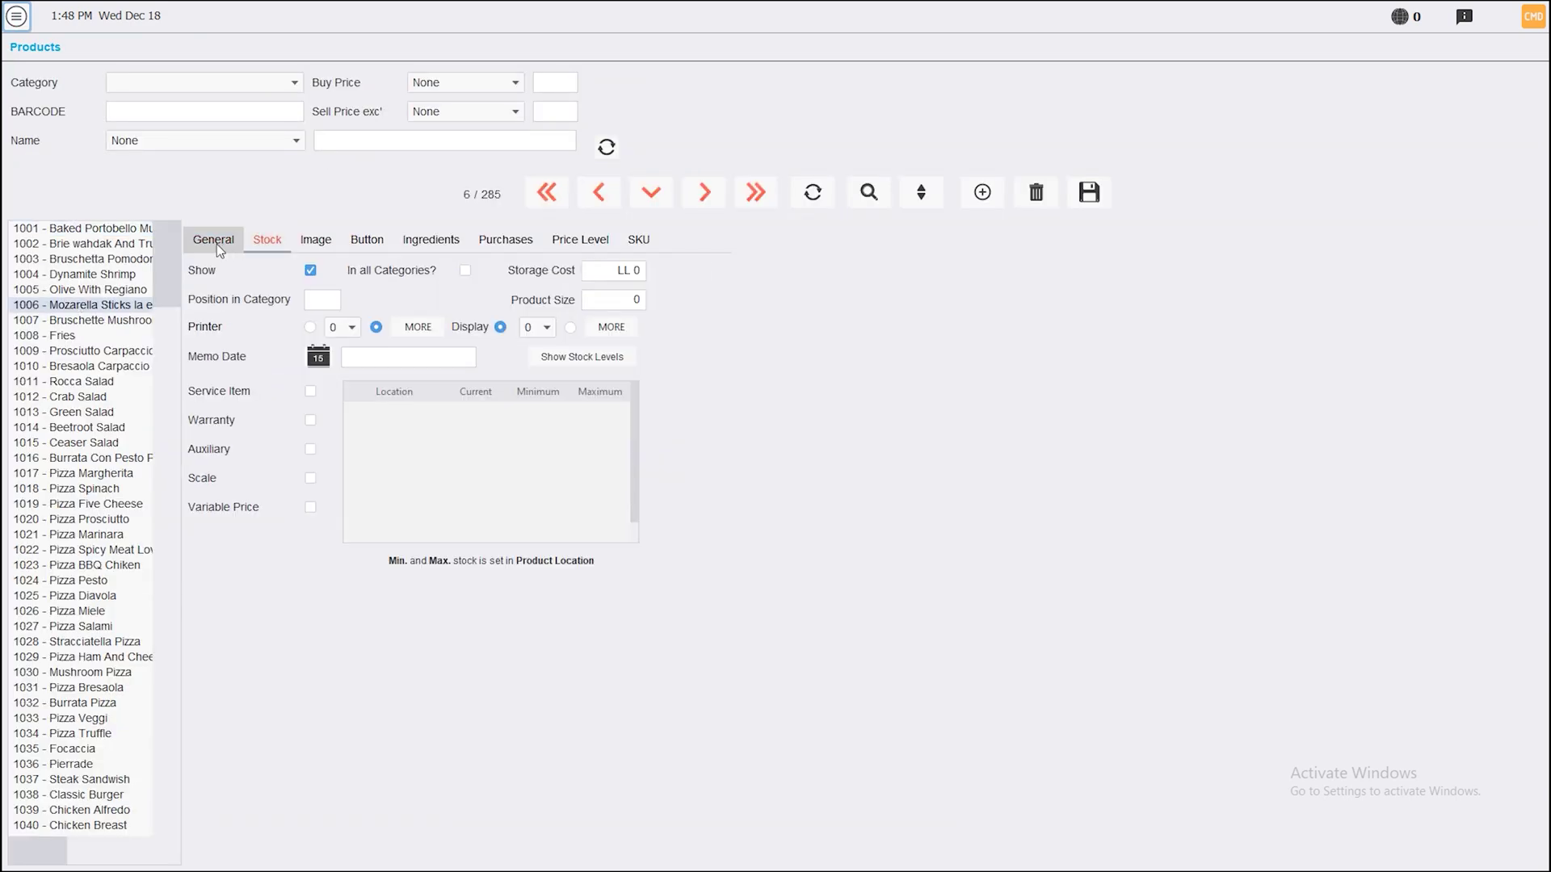
Switch Mozarella Sticks to multiple printers and view the assignments (Printer 01 = 2, Printer 02 = 5)
{"action": "left_click", "coordinate": [311, 328]}
{"action": "left_click", "coordinate": [340, 327]}
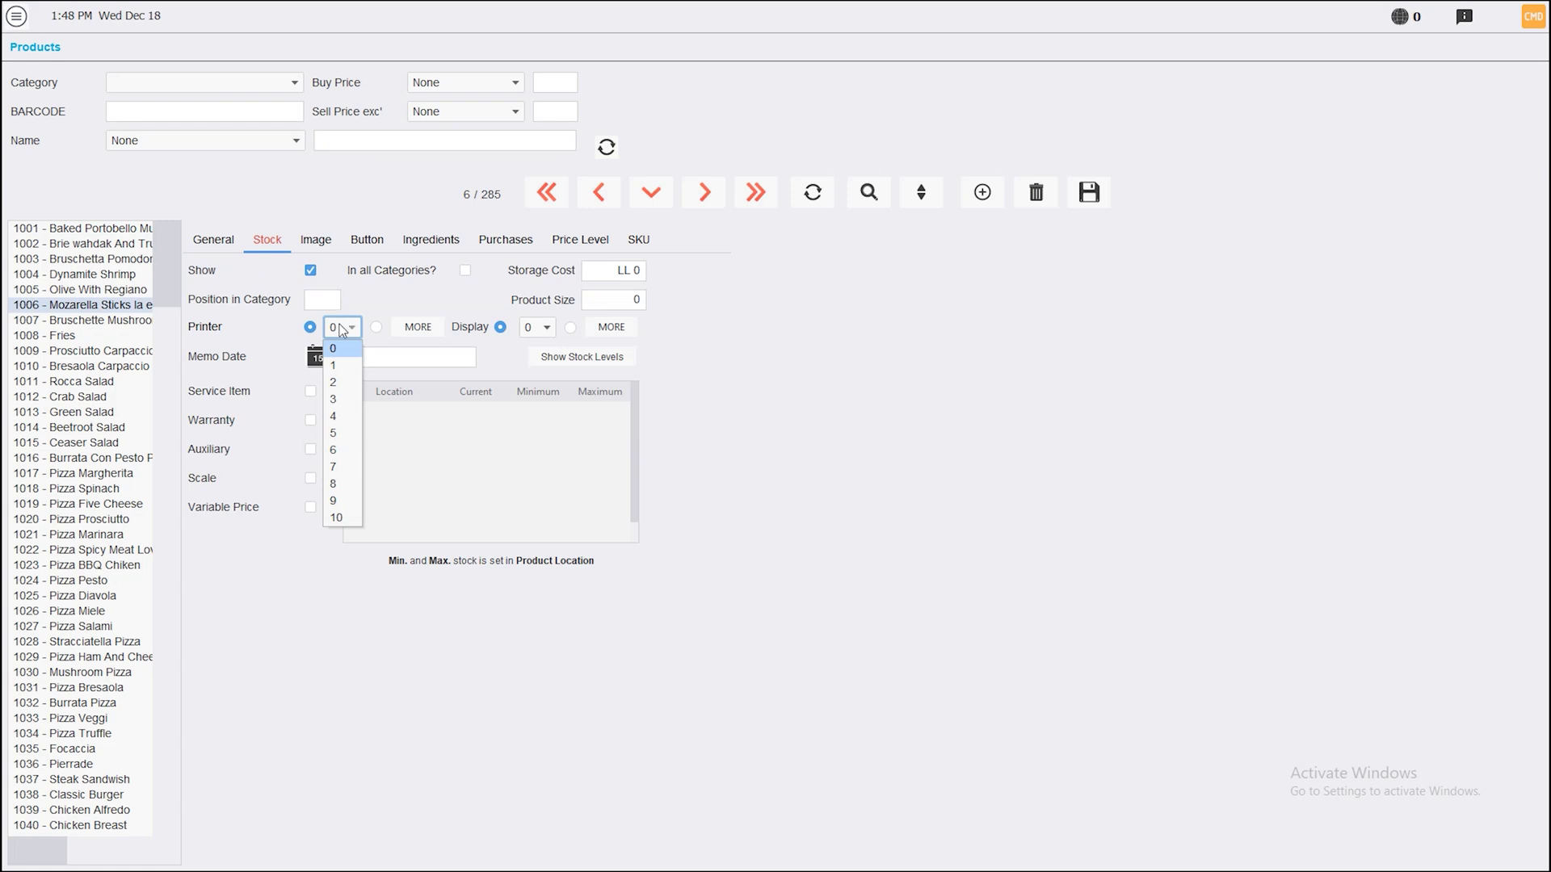
{"action": "left_click", "coordinate": [343, 348]}
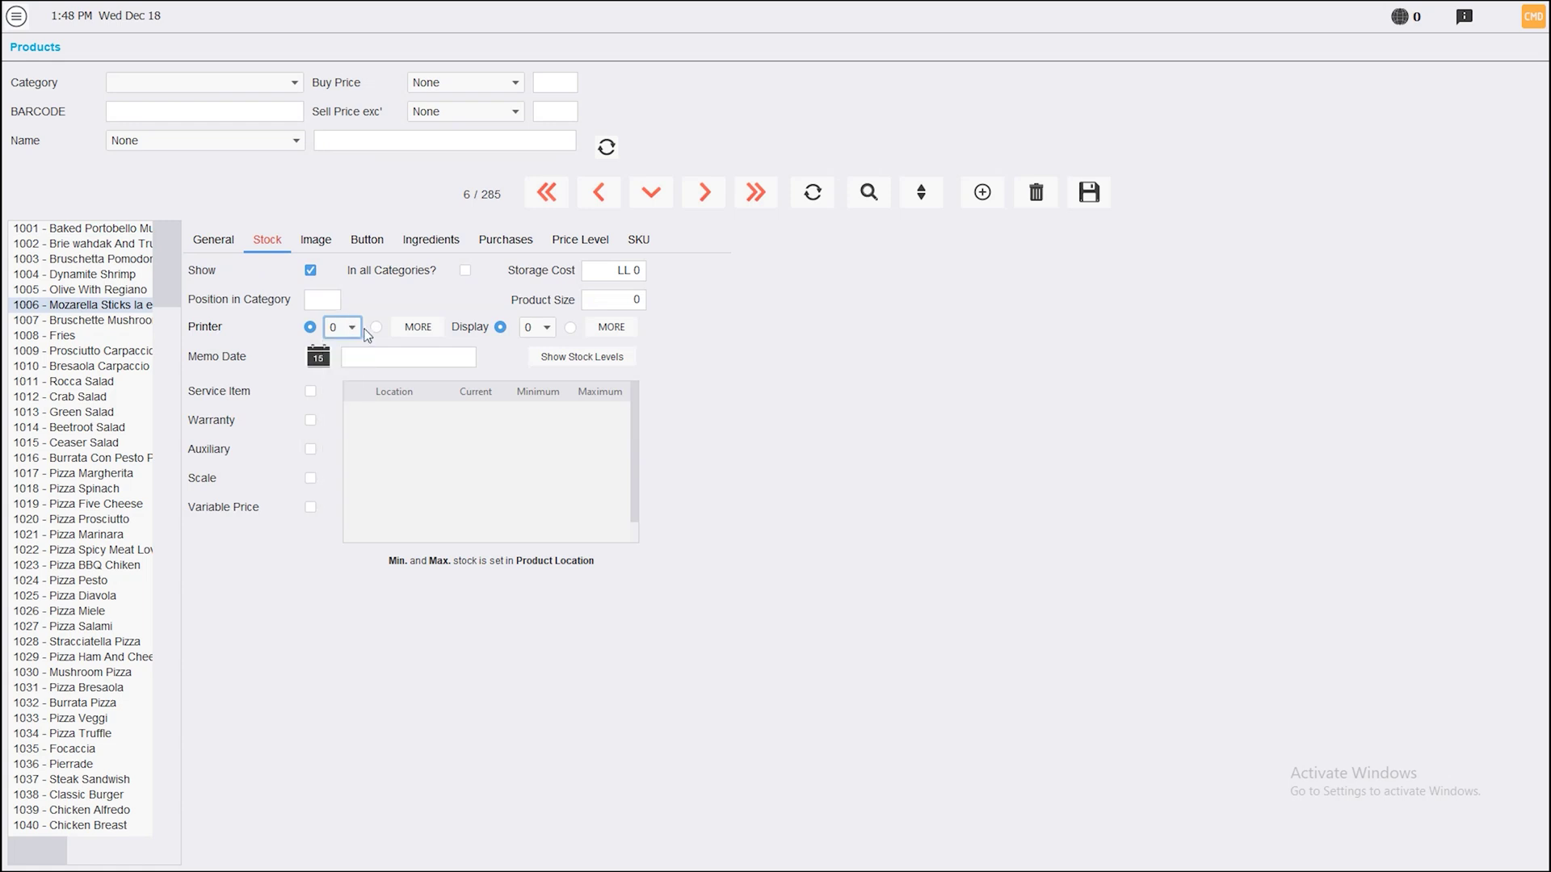
{"action": "left_click", "coordinate": [375, 326]}
{"action": "left_click", "coordinate": [418, 327]}
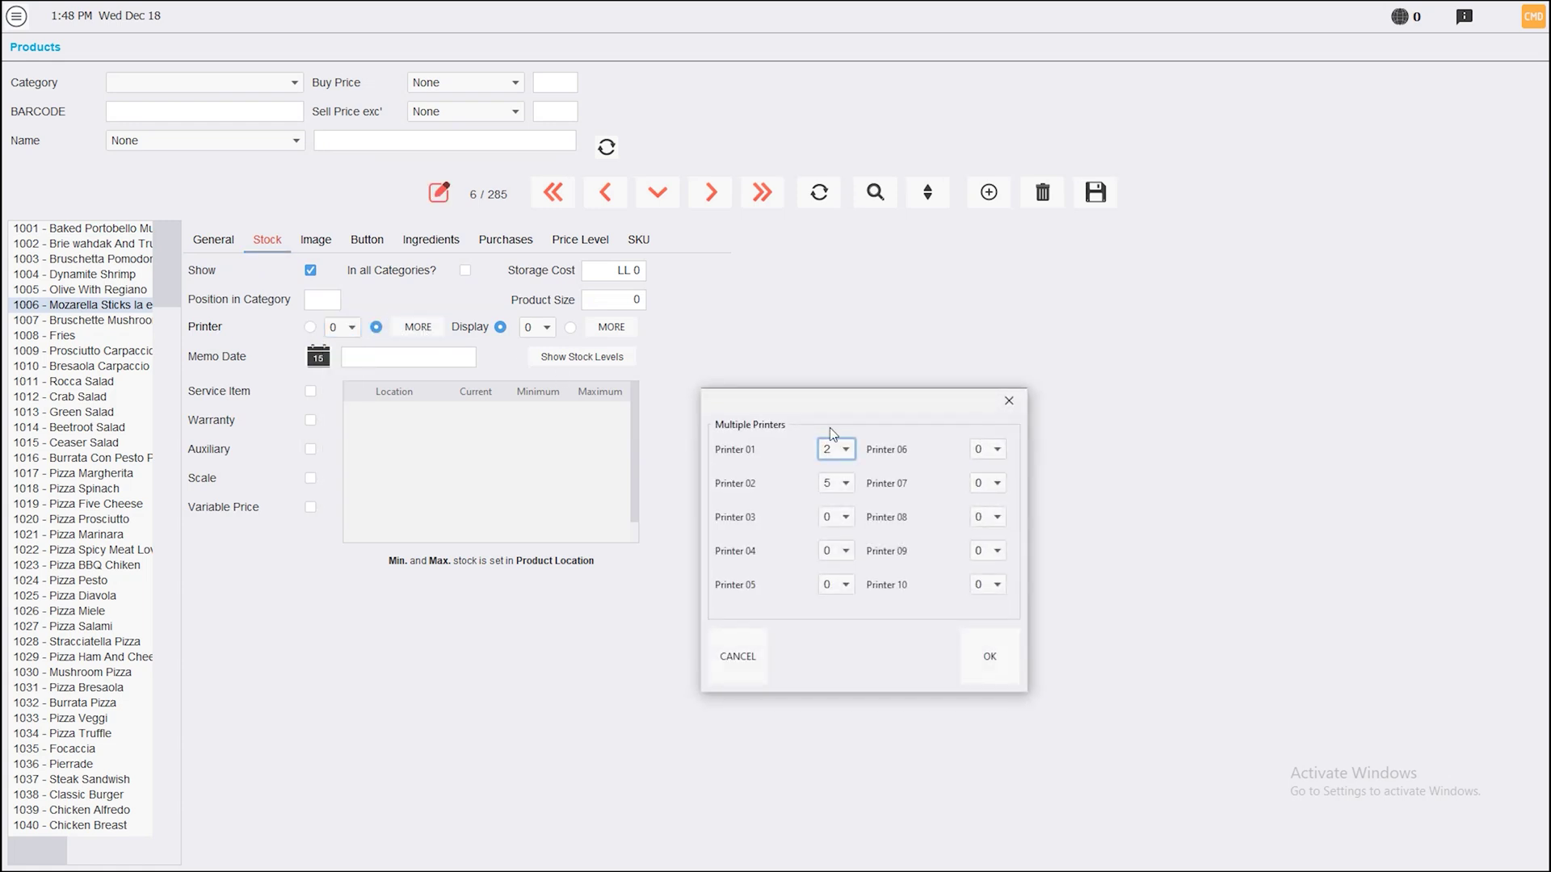